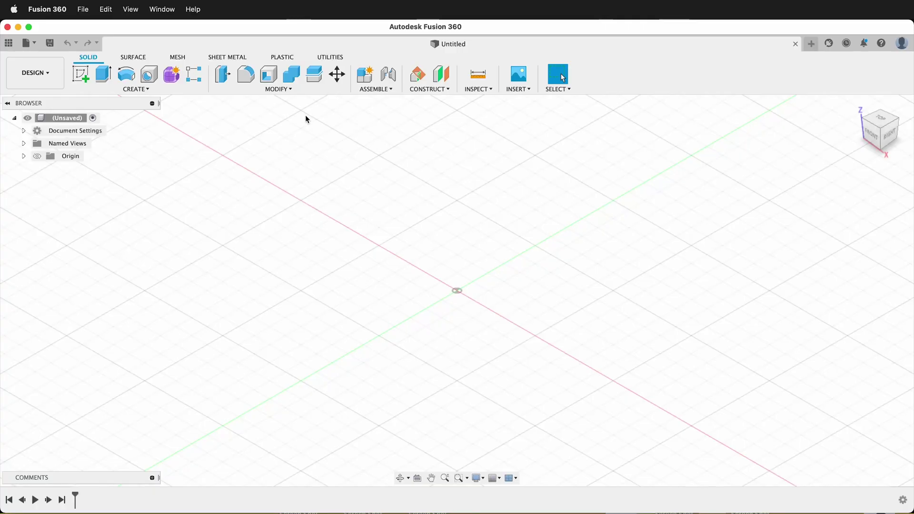
Step: Add a user parameter named ply with unit mm and expression 3
click(284, 91)
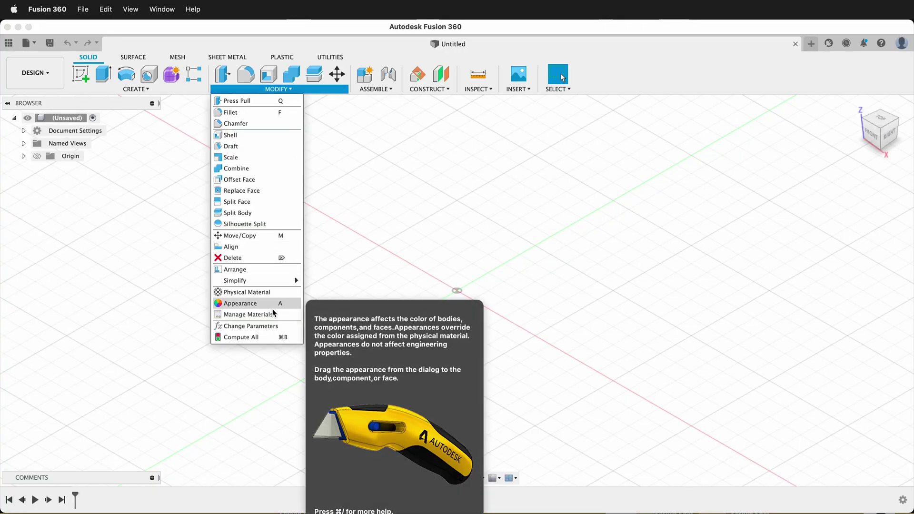
click(263, 325)
click(270, 166)
text(ply)
click(457, 229)
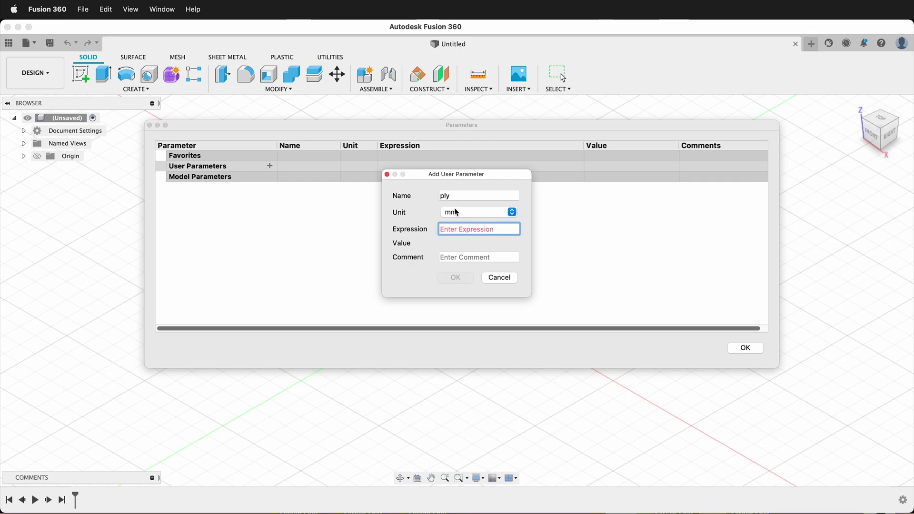
text(3)
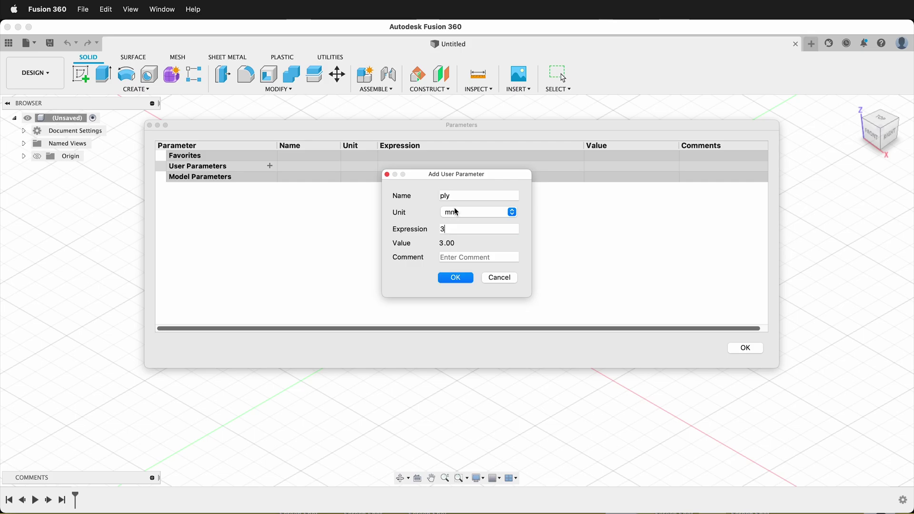
click(456, 277)
Step: Add a user parameter named gap with unit mm and expression 6
click(270, 166)
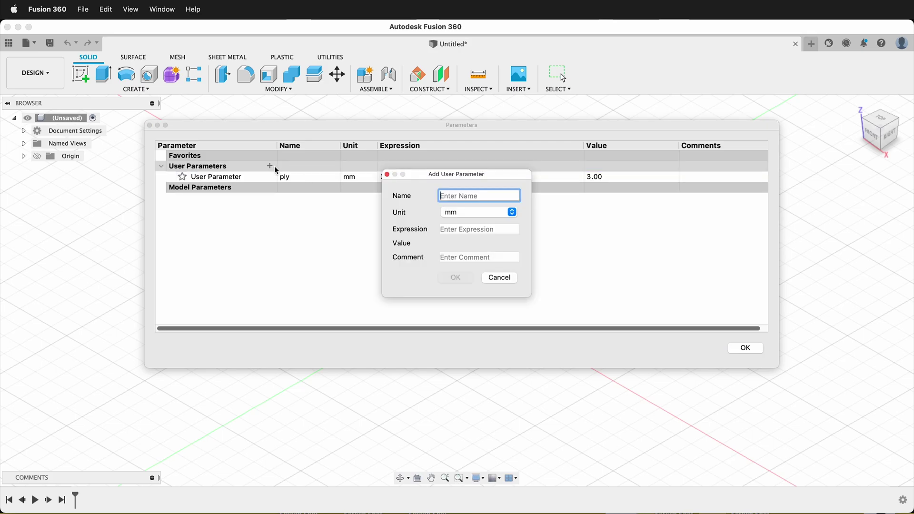
text(gap)
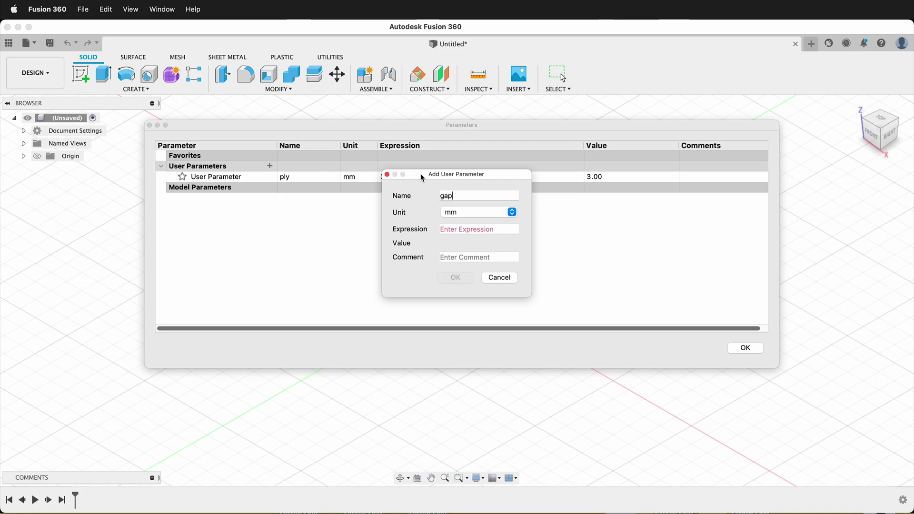
key(Tab)
text(6)
click(459, 278)
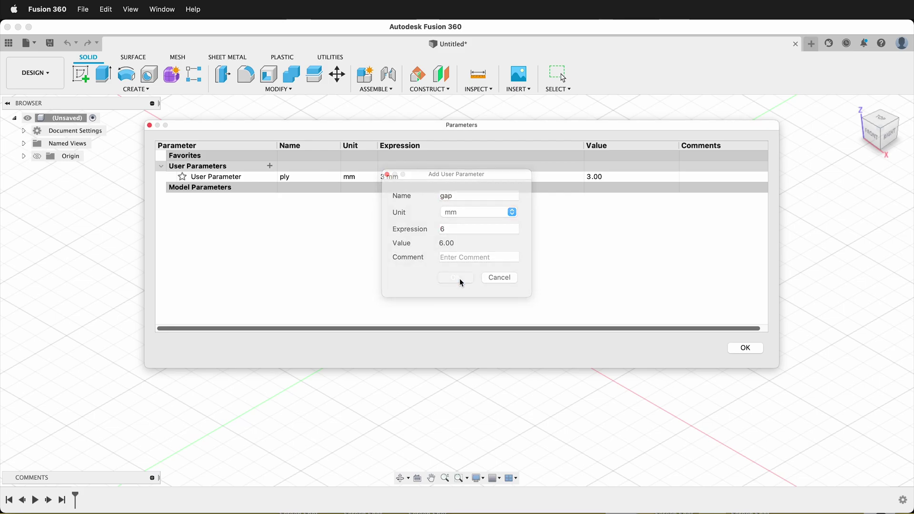
Step: Add a user parameter named idealSlatThick with unit mm and expression 1.5
click(270, 167)
text(idealSlatThick)
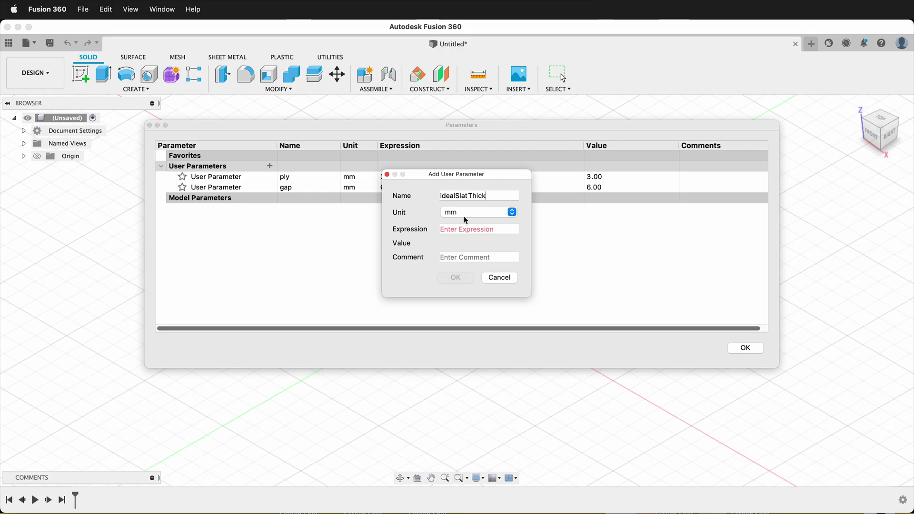
click(459, 228)
text(1.5)
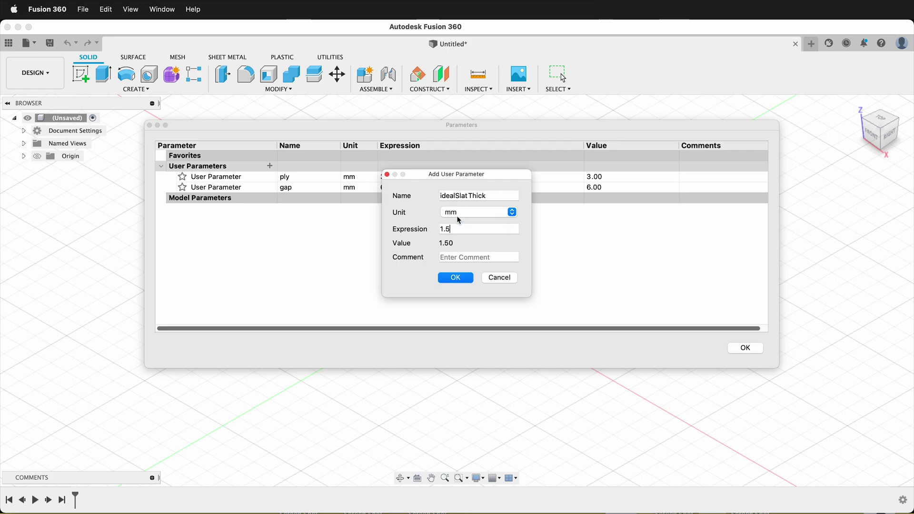
click(466, 283)
Step: Add a user parameter named hingeHeight with unit mm and expression 70
click(270, 166)
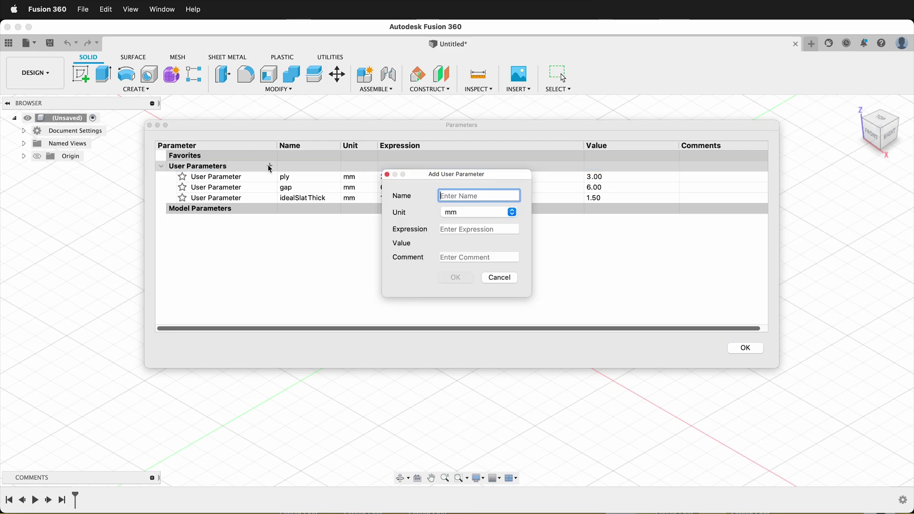
text(hingeHeight)
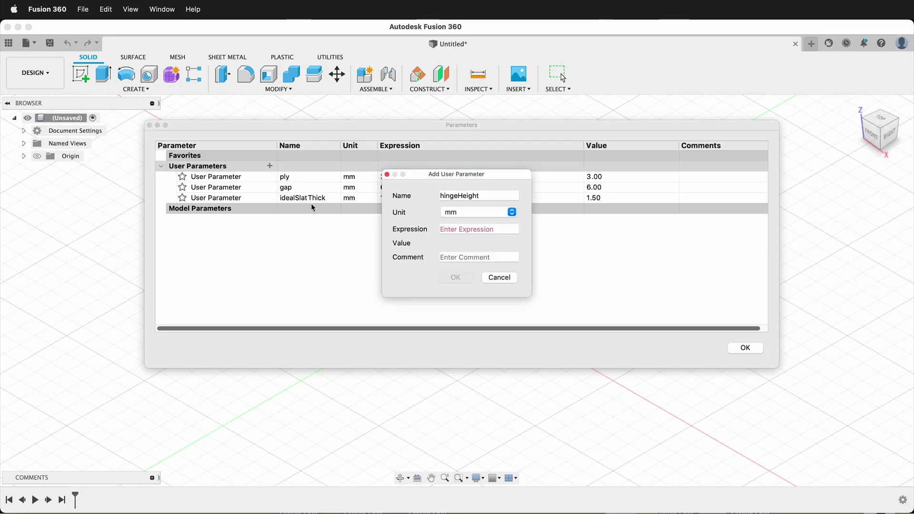
click(488, 230)
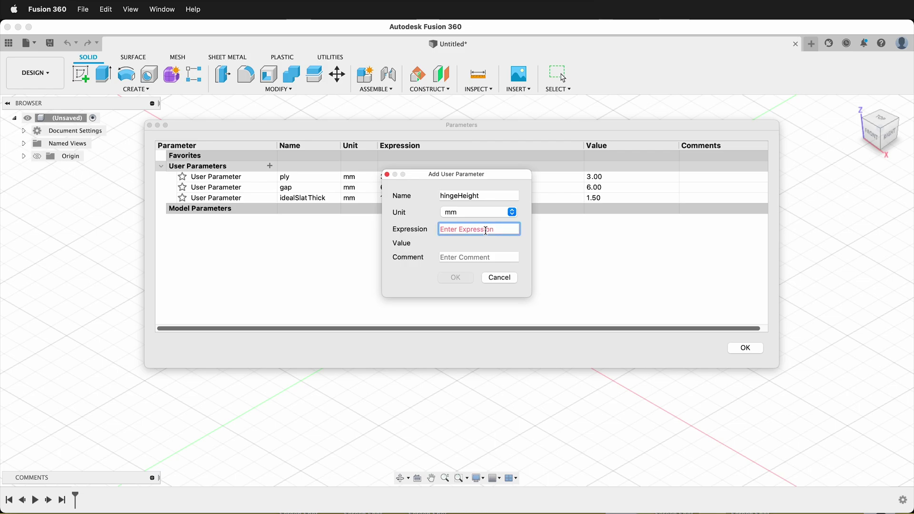
text(70)
click(453, 278)
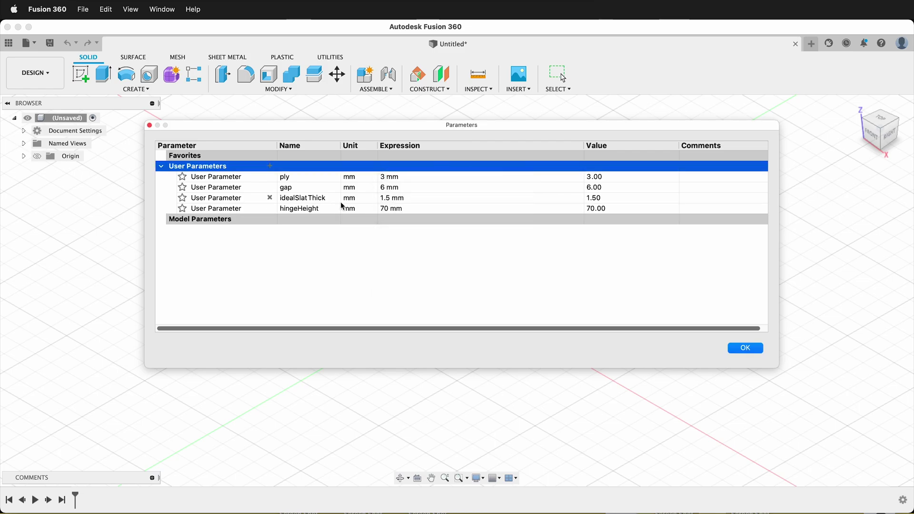
Step: Add a user parameter named numSlats with No Units and the expression round((hingeHeight/idealSlatThick)/2)*2
click(269, 166)
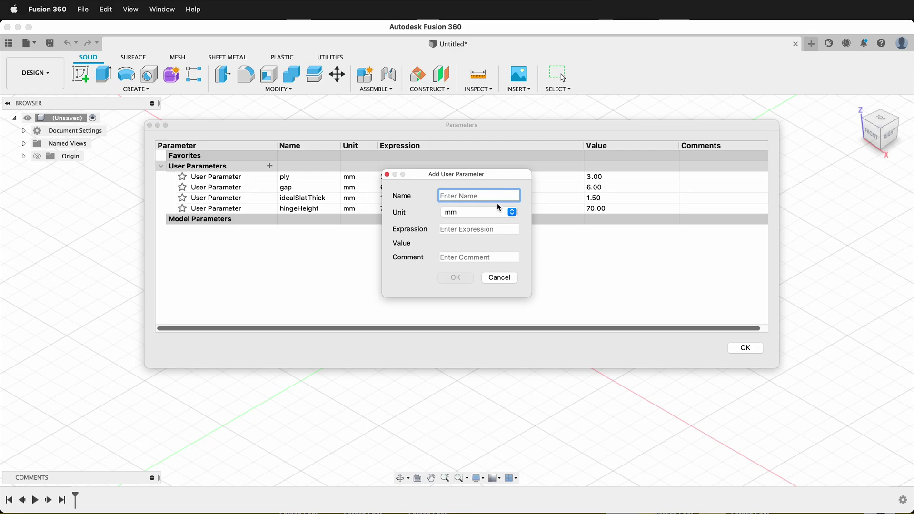
click(484, 212)
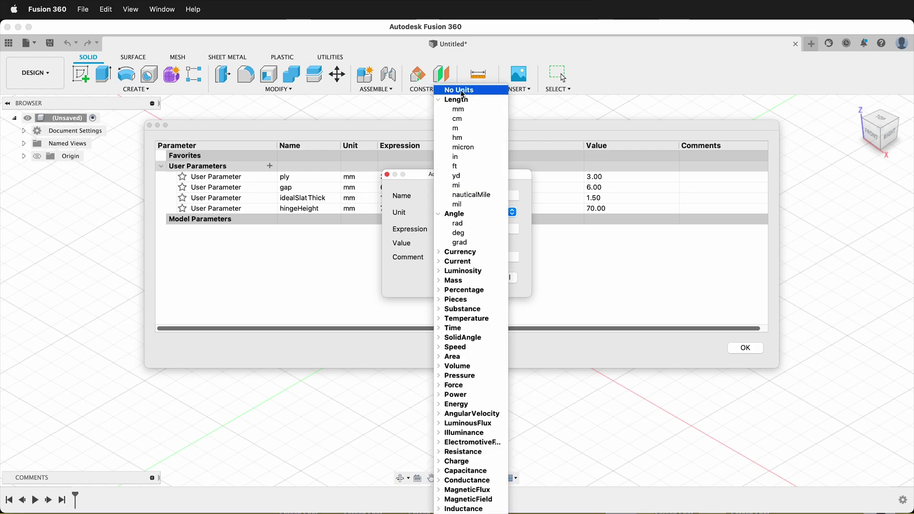
click(460, 88)
click(449, 195)
text(numSlats)
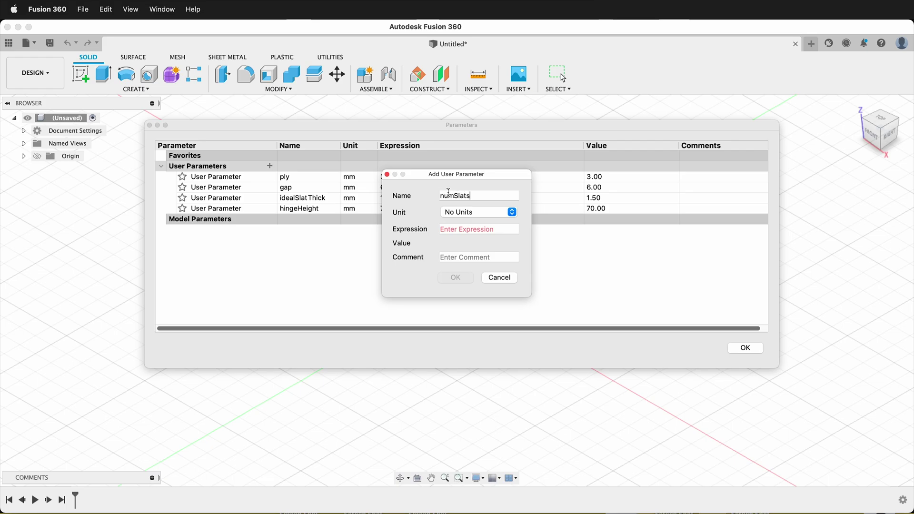
click(457, 231)
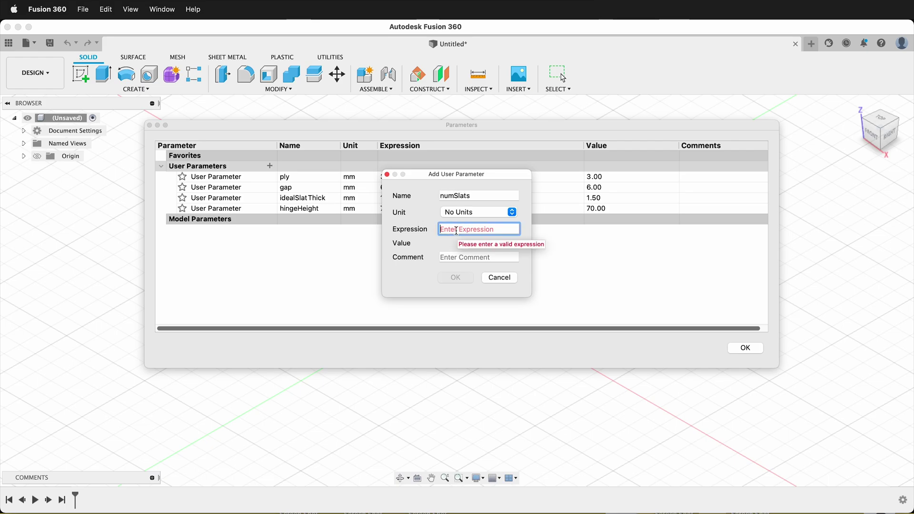
text(round((hingeHeight)
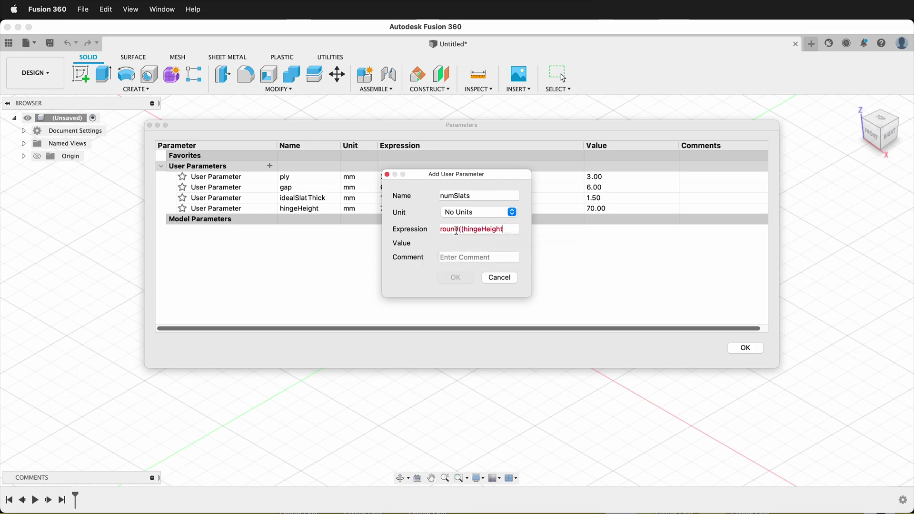
text(/i)
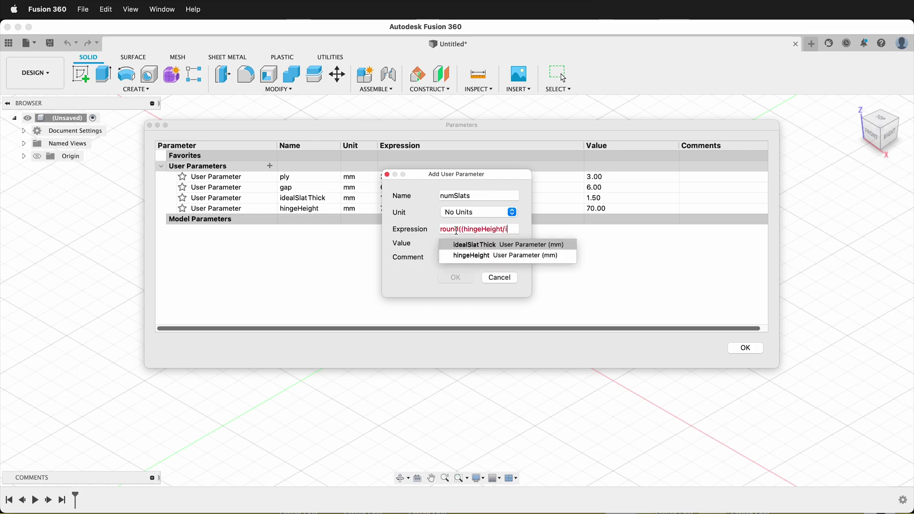
key(Return)
text())
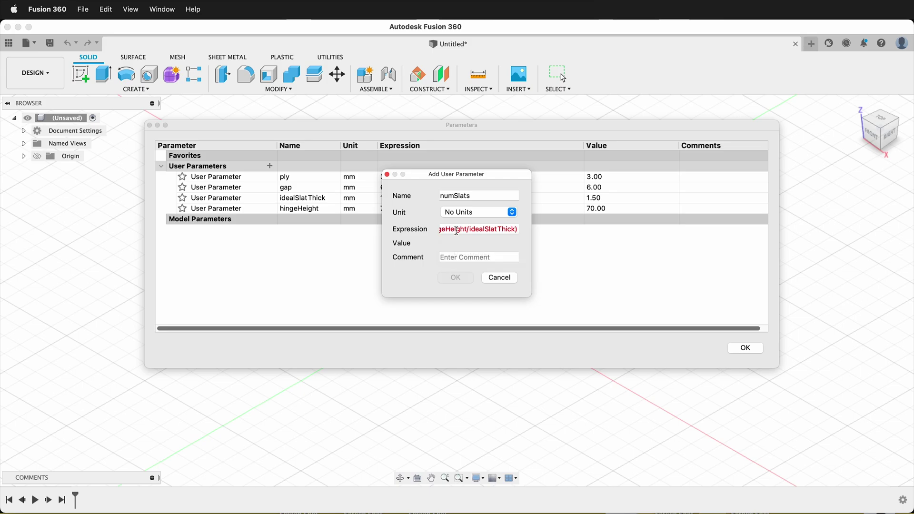
text(/2))
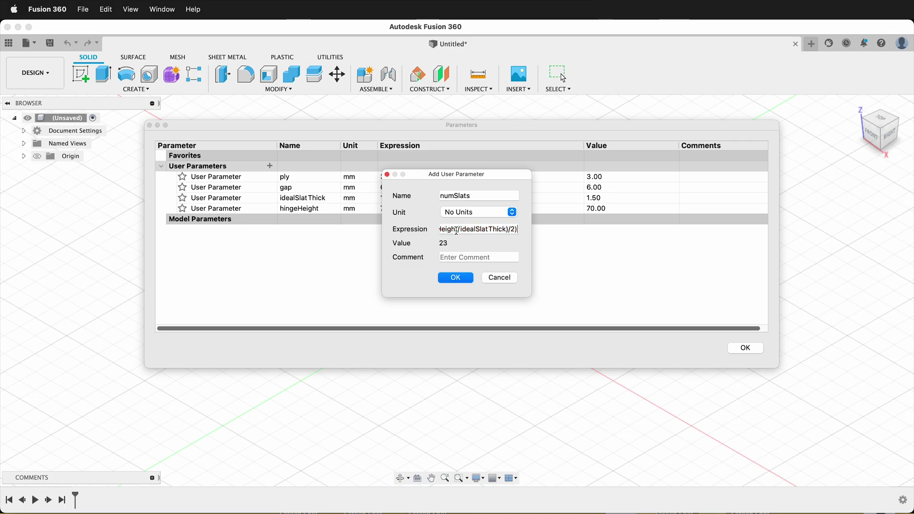
text(*2)
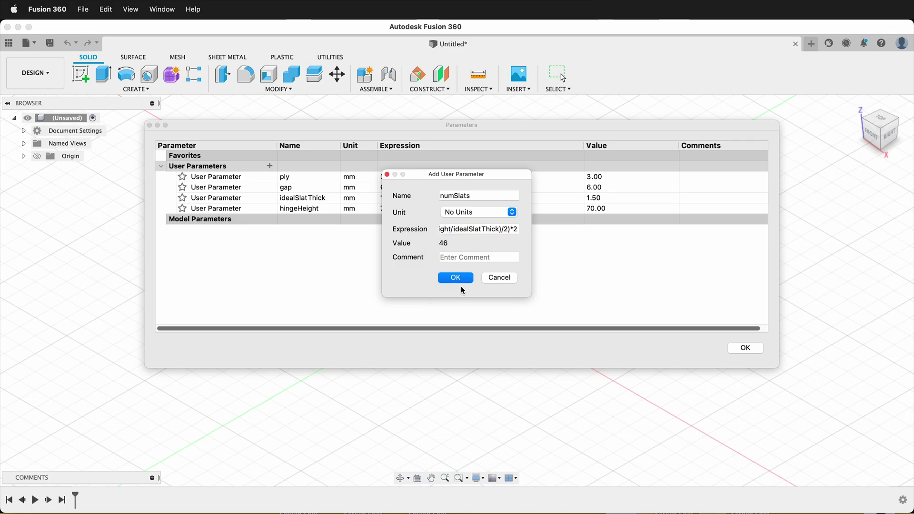
click(455, 277)
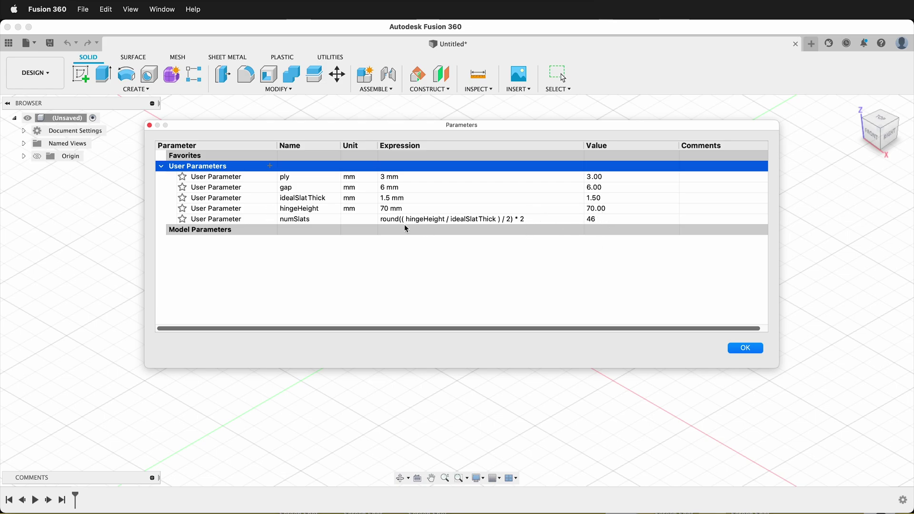
Step: Add a user parameter named slatThick in mm with the expression hingeHeight/numSlats
click(270, 166)
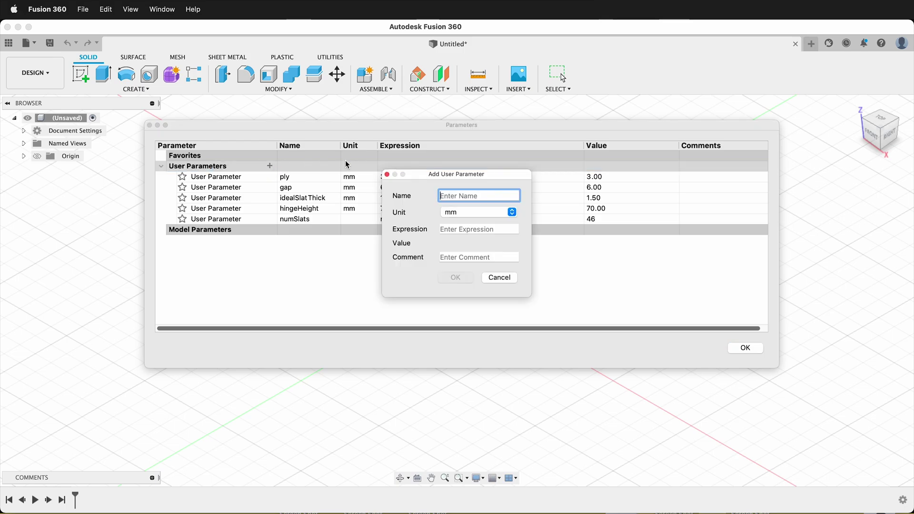
text(slatThick)
key(BackSpace)
key(BackSpace)
key(BackSpace)
key(BackSpace)
text(hick)
click(468, 230)
text(hi)
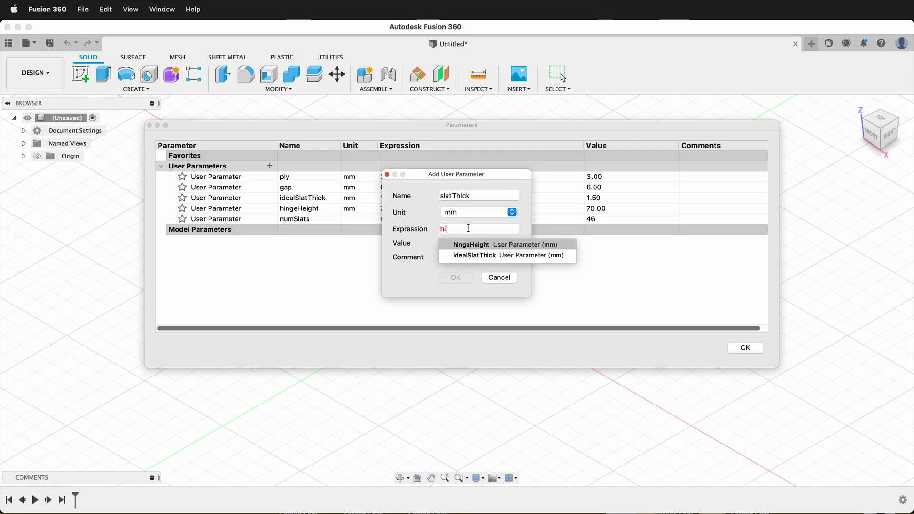
text(ngeHeight/numSlats)
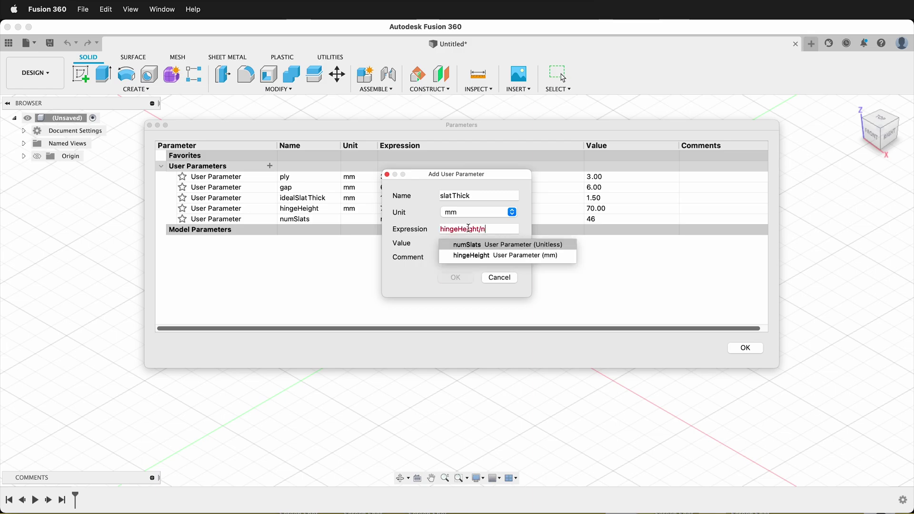
click(456, 278)
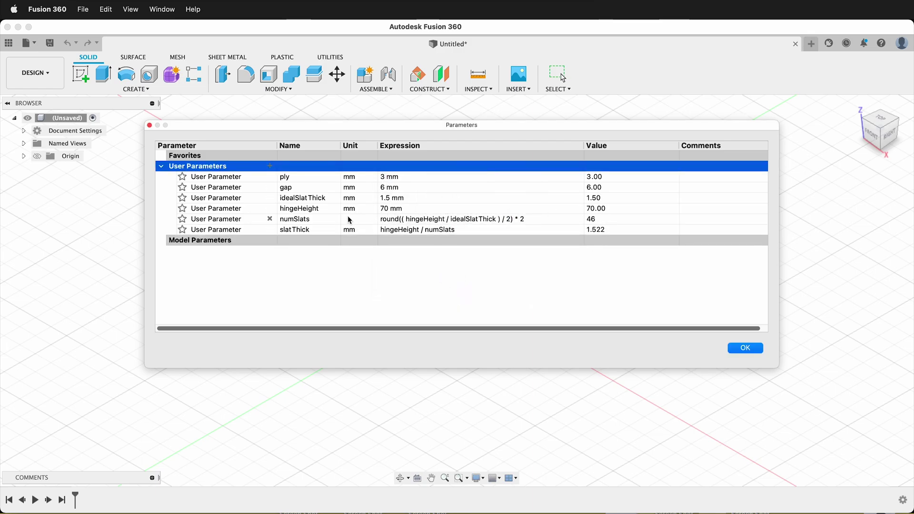
Step: Add a user parameter named innerWidth with unit mm and expression 160, and close the parameters dialog
click(271, 167)
text(innerWidth)
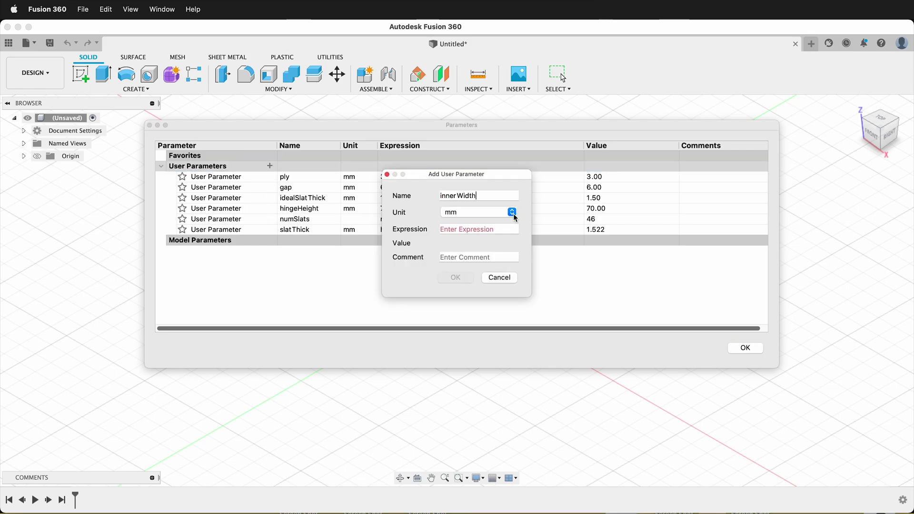
click(489, 229)
text(160)
click(465, 279)
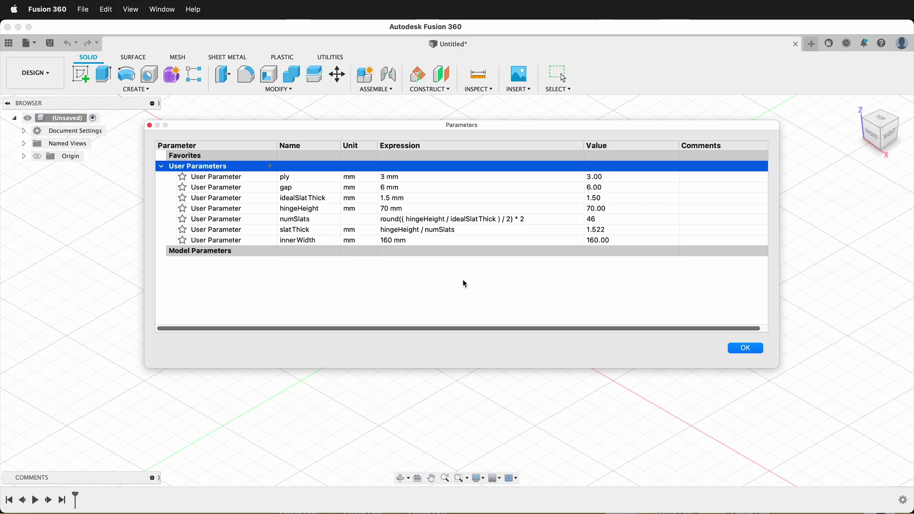
click(747, 349)
Step: Create a new component named Side
click(133, 89)
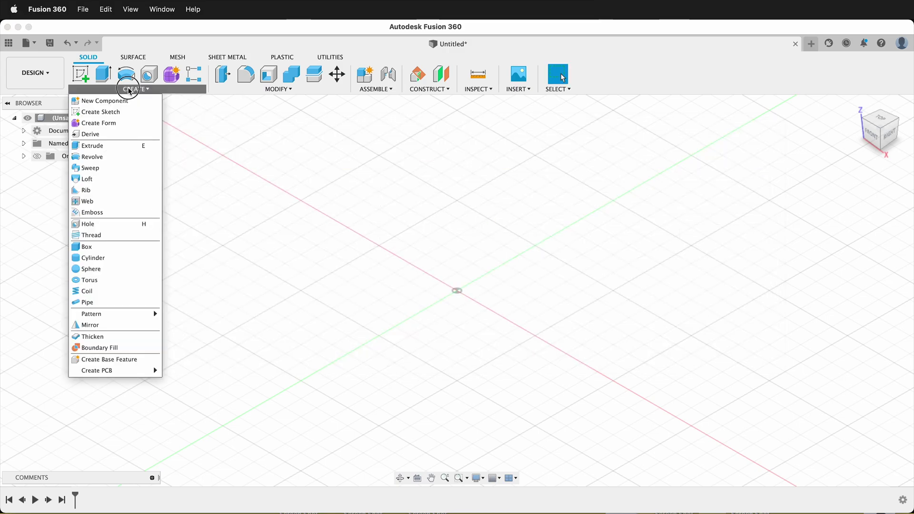
click(118, 104)
drag(822, 228, 747, 231)
text(Side)
key(Return)
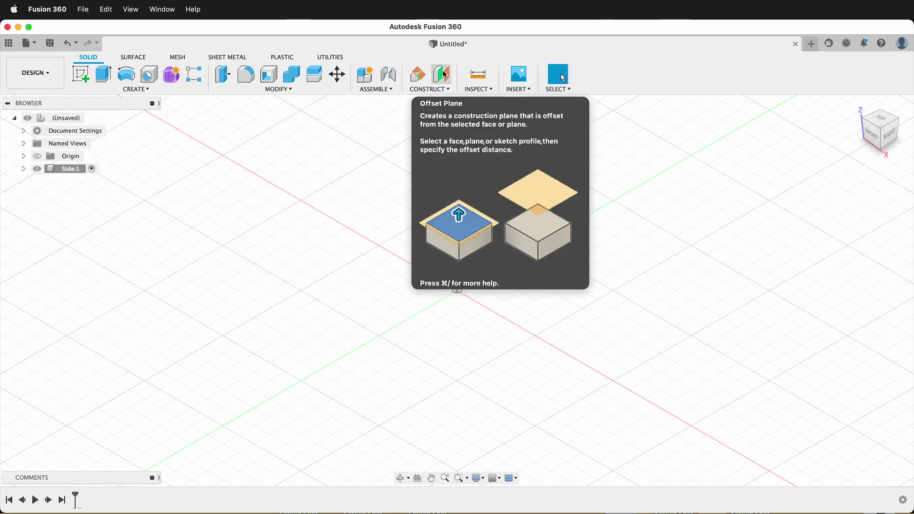
Step: Create a construction plane offset from the YZ origin plane by innerWidth/2
click(442, 75)
click(483, 251)
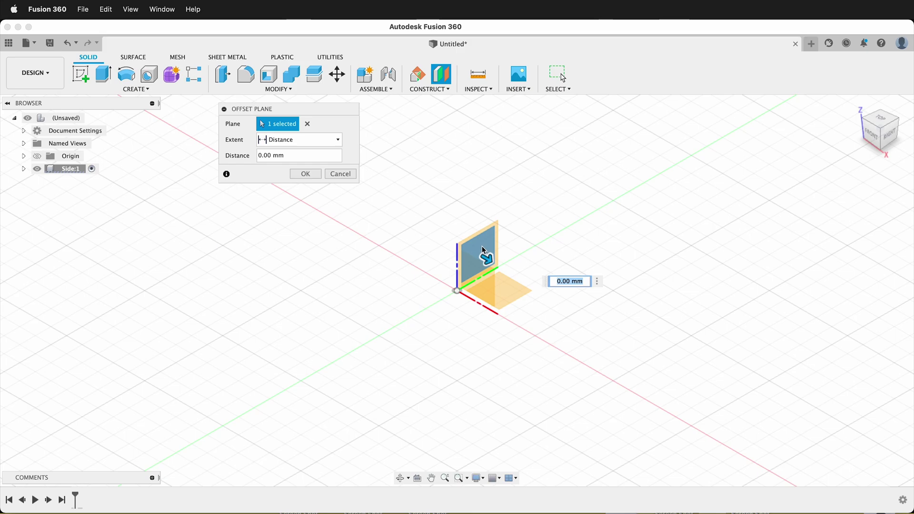
text(innerWidth/2)
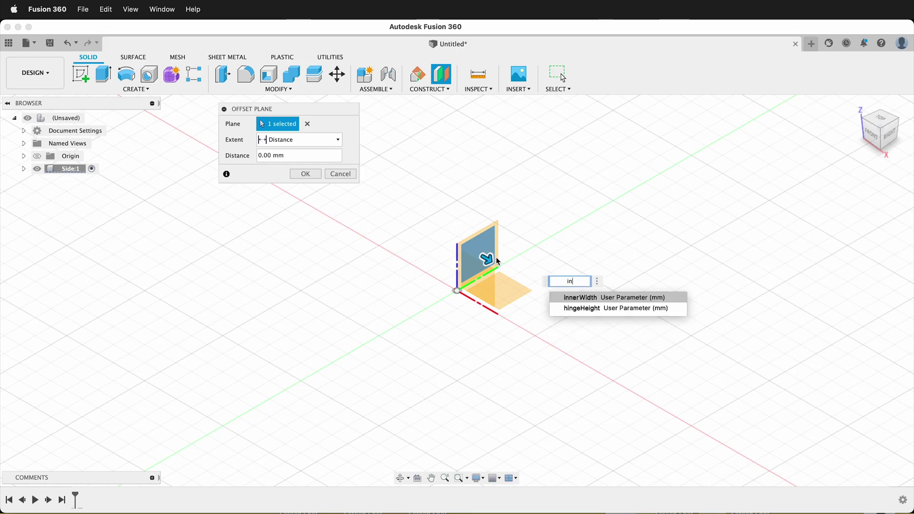
key(Return)
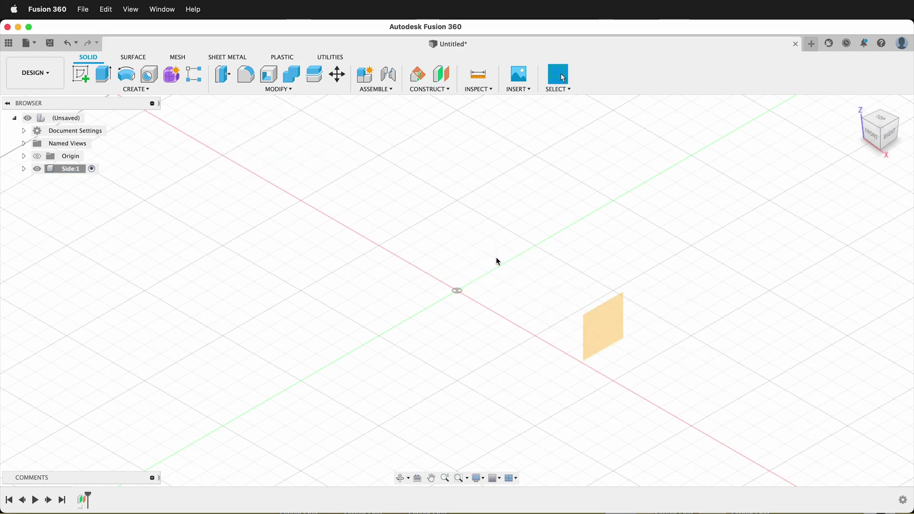
Step: Start a sketch on the offset construction plane and draw a rectangle about 88 mm wide and 65 mm tall above the origin
click(86, 81)
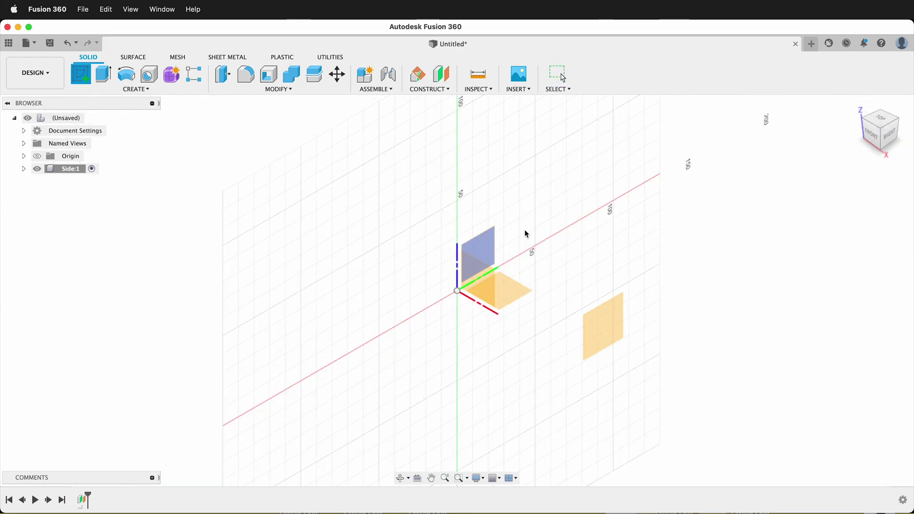
click(611, 328)
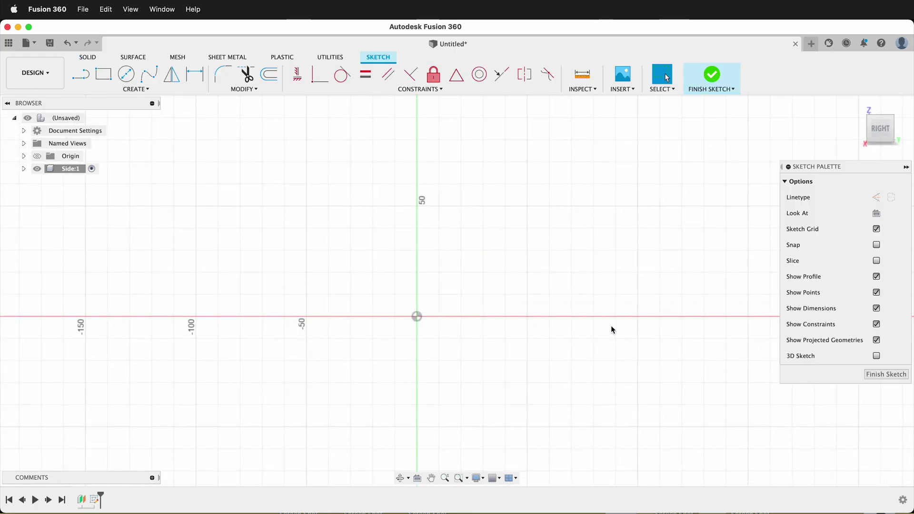
key(r)
click(323, 171)
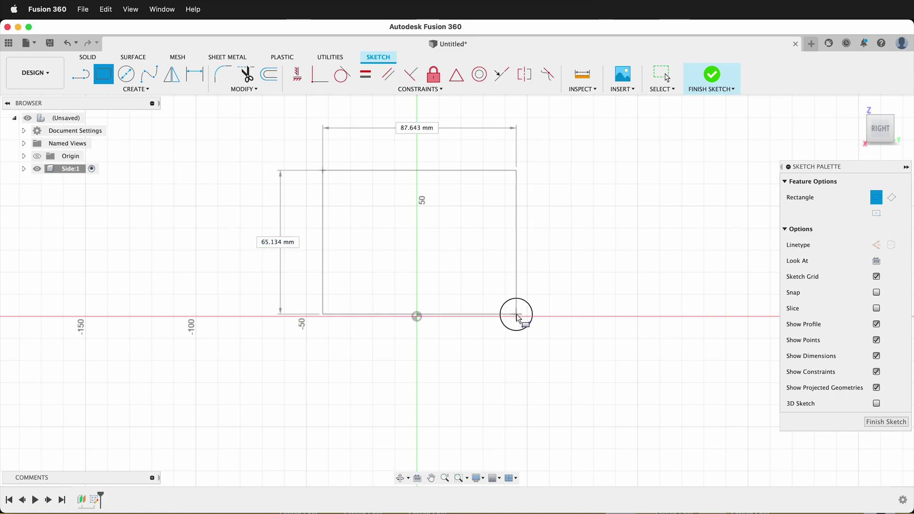
click(517, 314)
key(Escape)
Step: Apply a midpoint constraint between the rectangle's bottom edge and the sketch origin
click(456, 73)
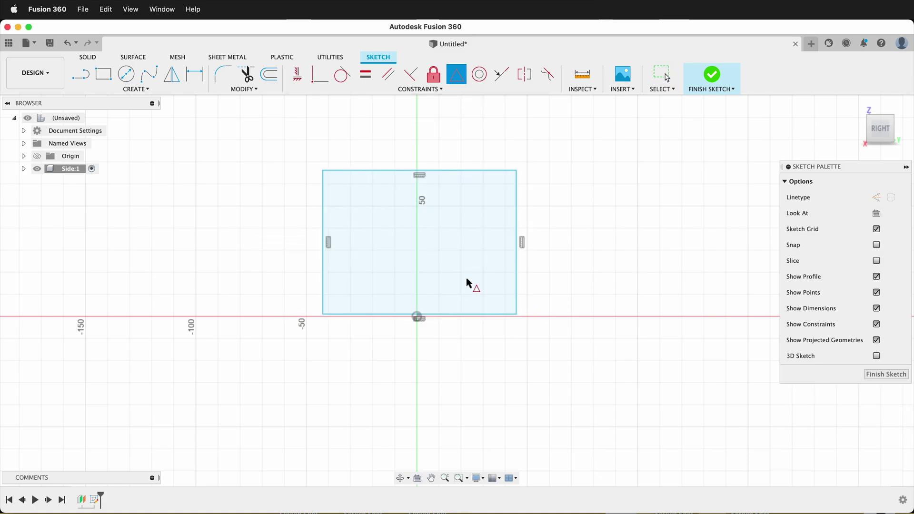
click(442, 314)
click(417, 316)
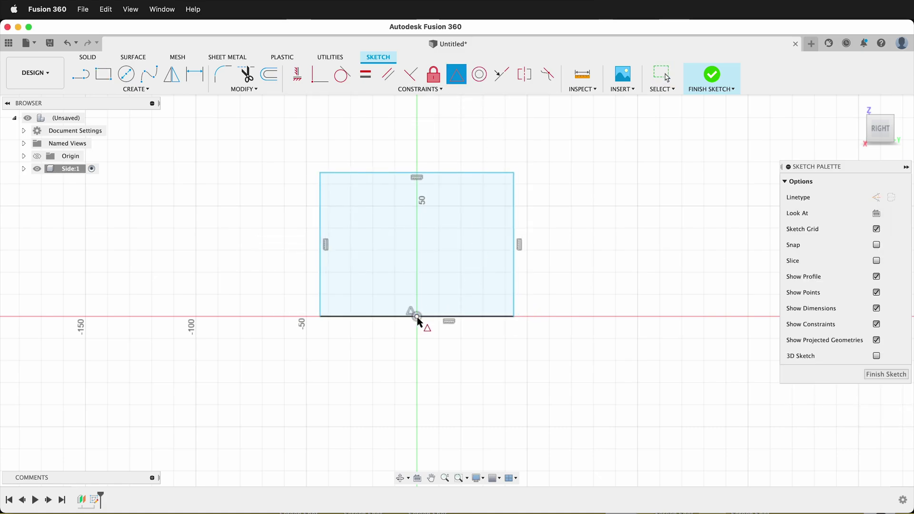
key(Escape)
Step: Dimension the rectangle 90 mm wide and 90 mm tall
key(d)
click(373, 316)
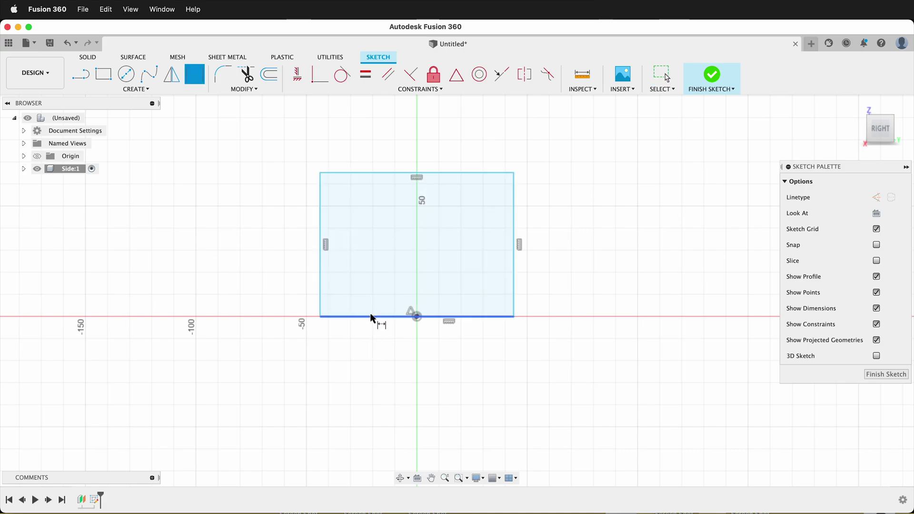
click(404, 357)
text(90)
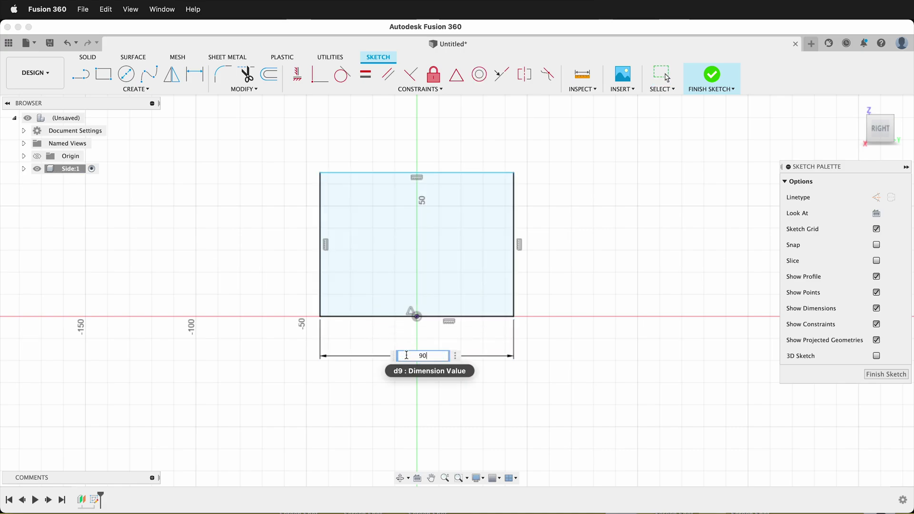
key(Return)
click(520, 243)
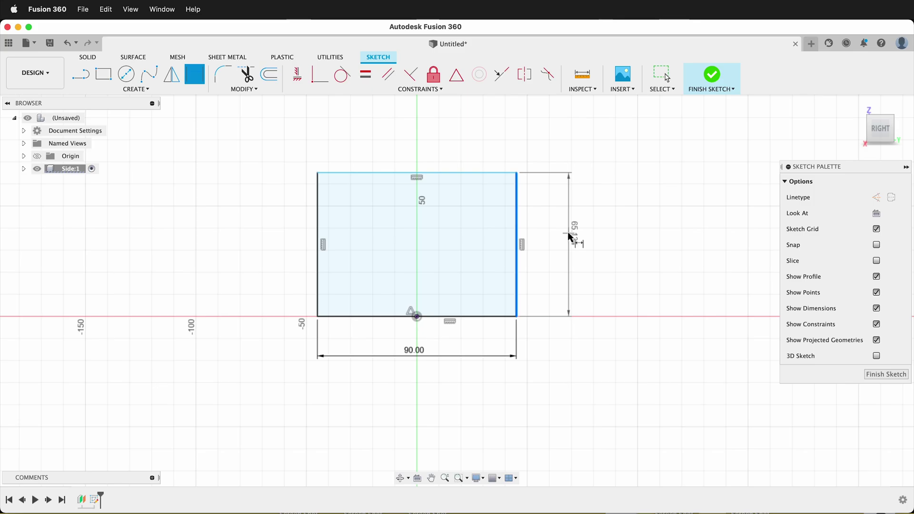
click(564, 254)
text(90)
key(Return)
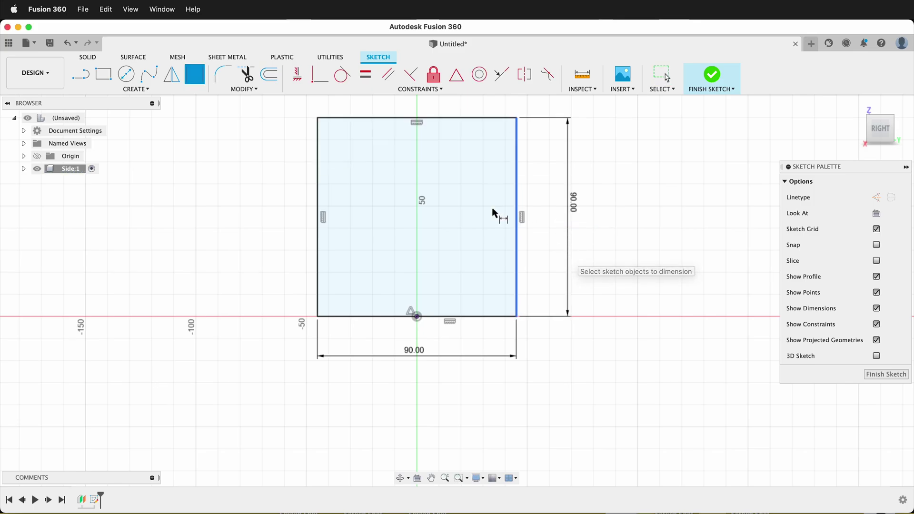
Step: Draw a semicircular three-point arc between the rectangle's two top corners, tangent to its sides
scroll(377, 358, down, 3)
click(133, 89)
mouse_move(124, 139)
click(187, 134)
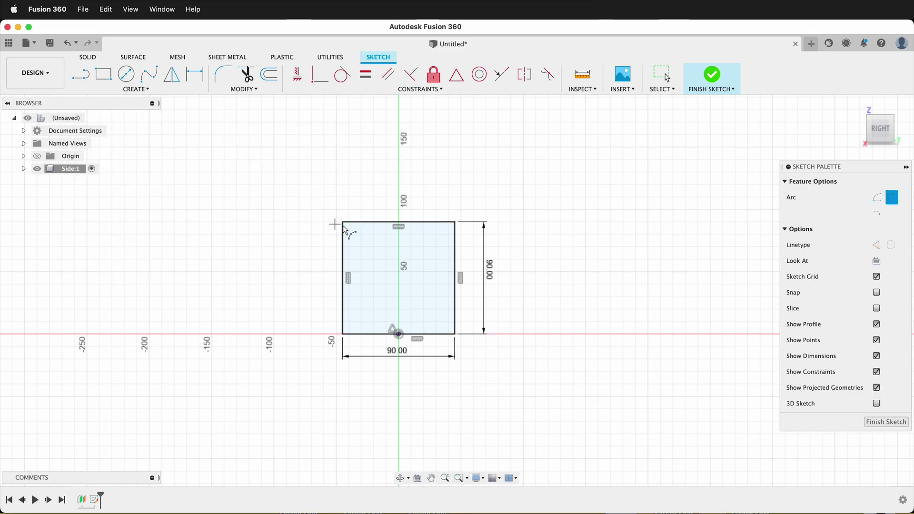
click(343, 222)
click(455, 221)
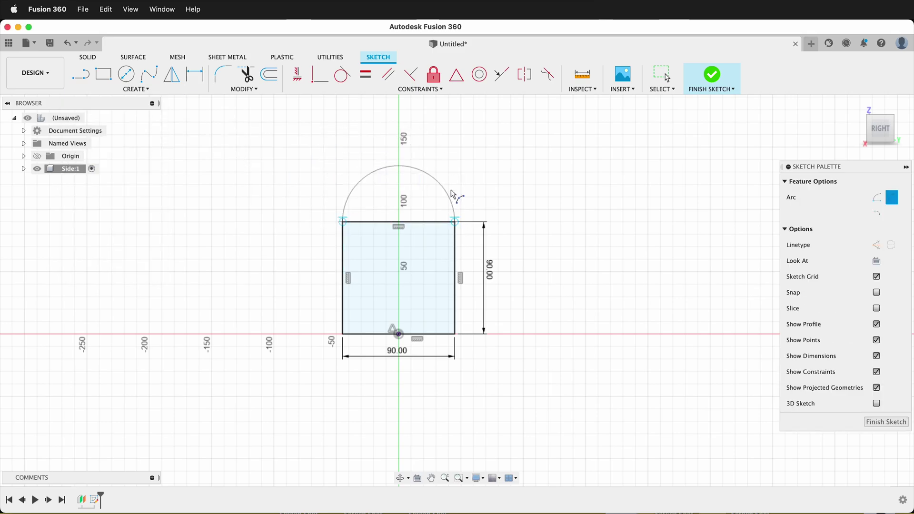
click(425, 174)
scroll(395, 238, up, 5)
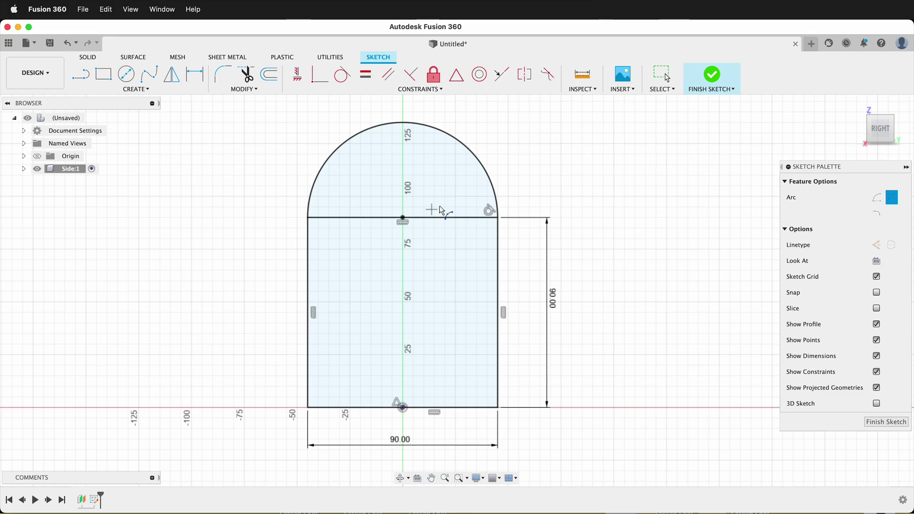
key(Escape)
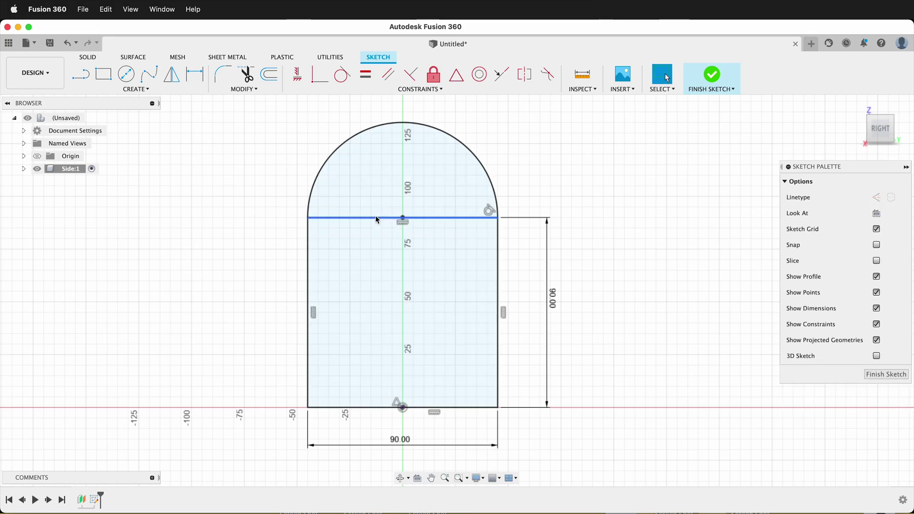
Step: Convert the rectangle's top edge to construction and add a vertical construction line from the origin to that edge's midpoint
click(376, 219)
key(x)
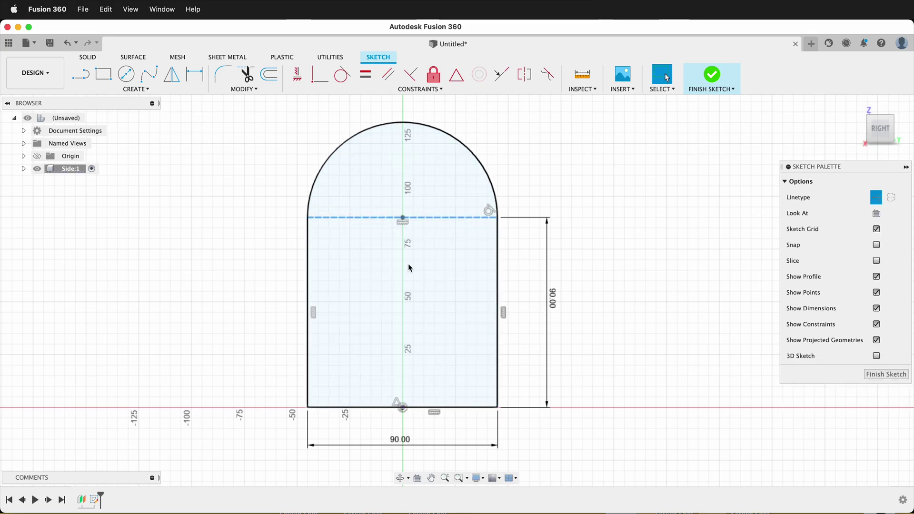
key(l)
click(402, 408)
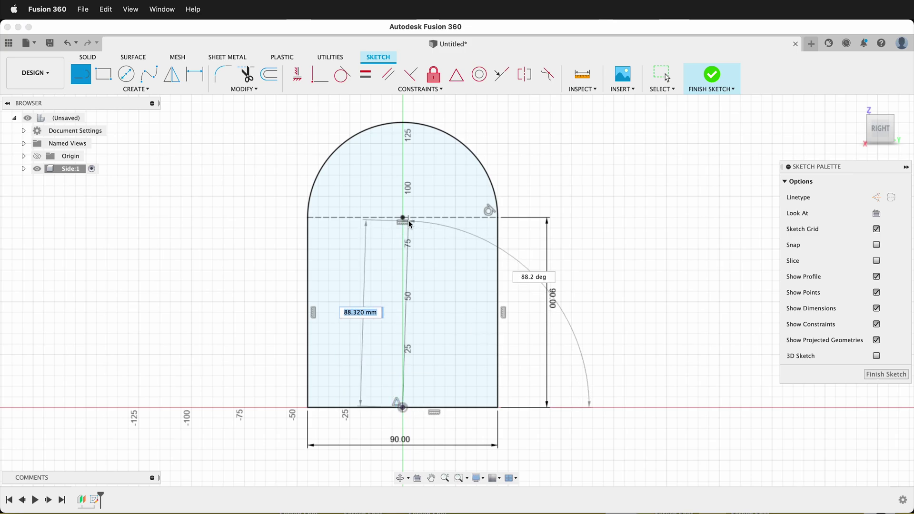
click(403, 218)
key(Escape)
click(403, 247)
key(x)
Step: Draw two tab rectangles outside the profile's left edge, both about 5 mm wide, the upper about 21 mm and the lower about 17 mm tall
key(r)
scroll(373, 261, up, 2)
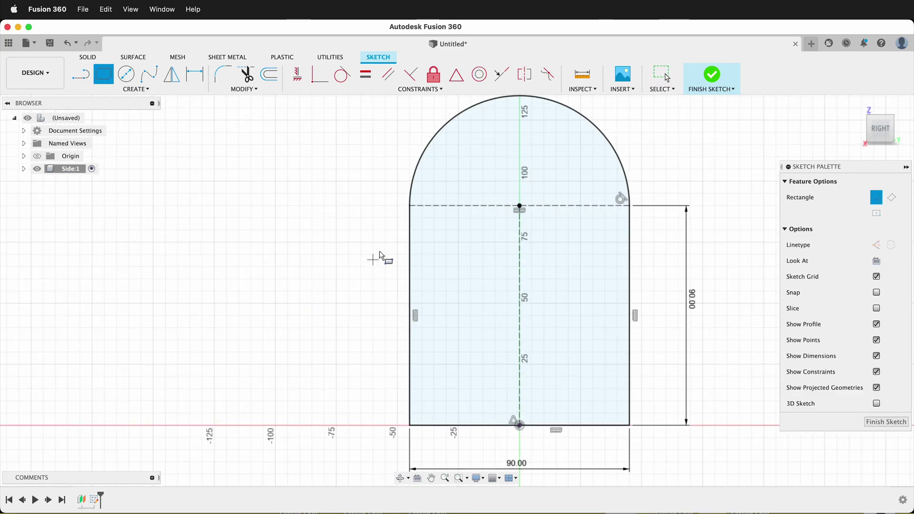
scroll(415, 281, up, 2)
click(408, 206)
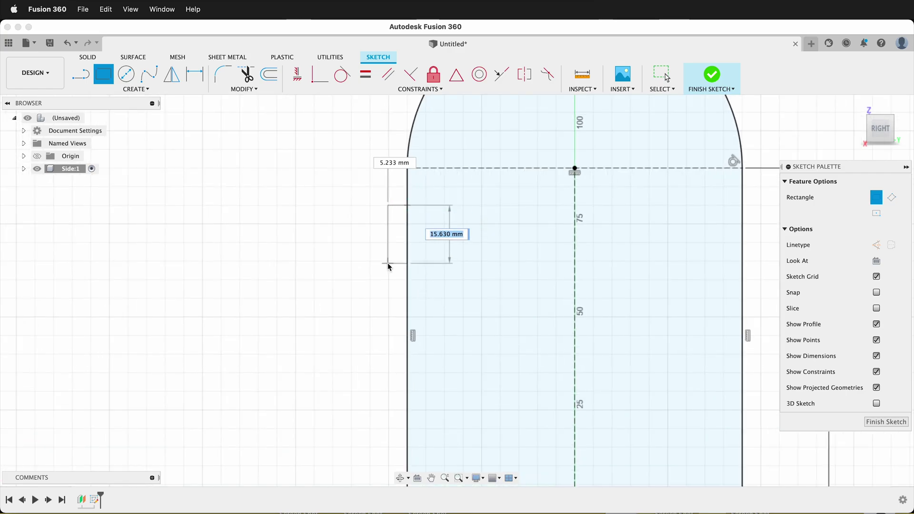
click(390, 280)
scroll(390, 269, down, 3)
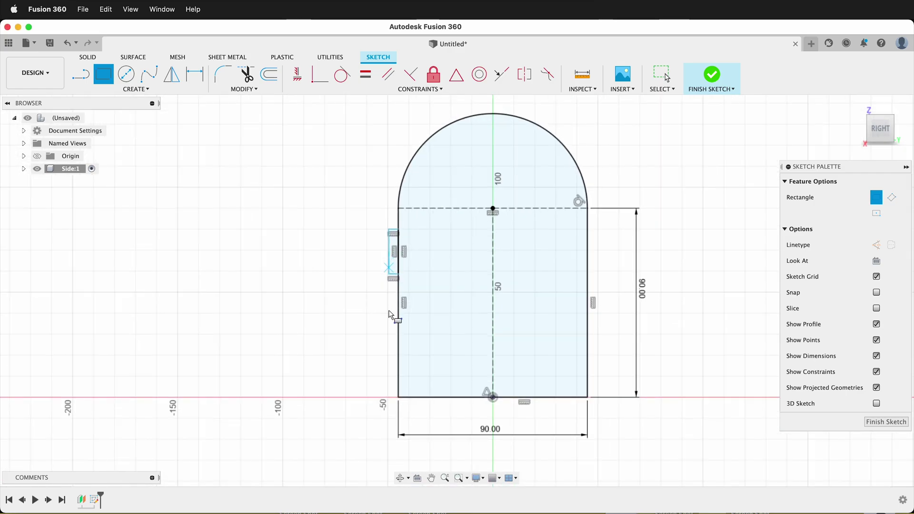
click(398, 344)
click(388, 377)
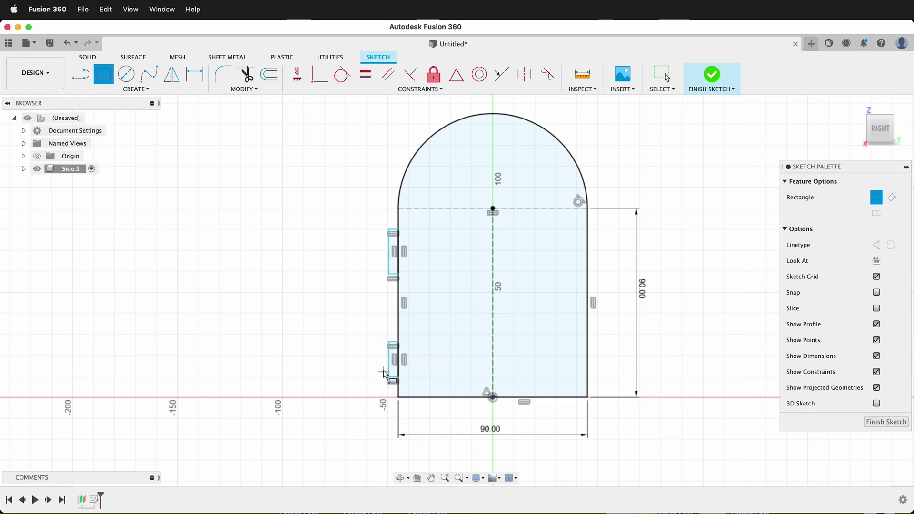
scroll(378, 369, up, 2)
key(Escape)
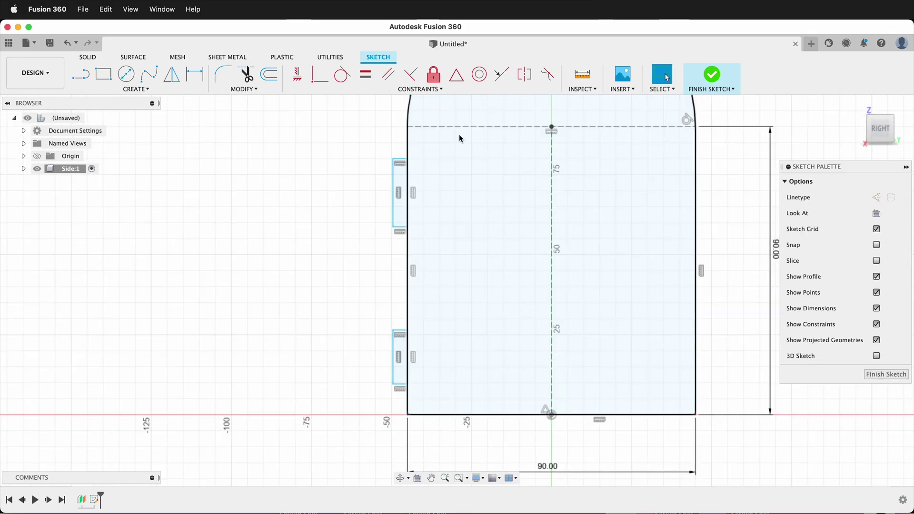
Step: Make the outer vertical edges of the two tab rectangles collinear
click(501, 73)
click(394, 196)
click(393, 365)
Step: Dimension the upper tab's width with the ply parameter and its height as 20 mm
key(d)
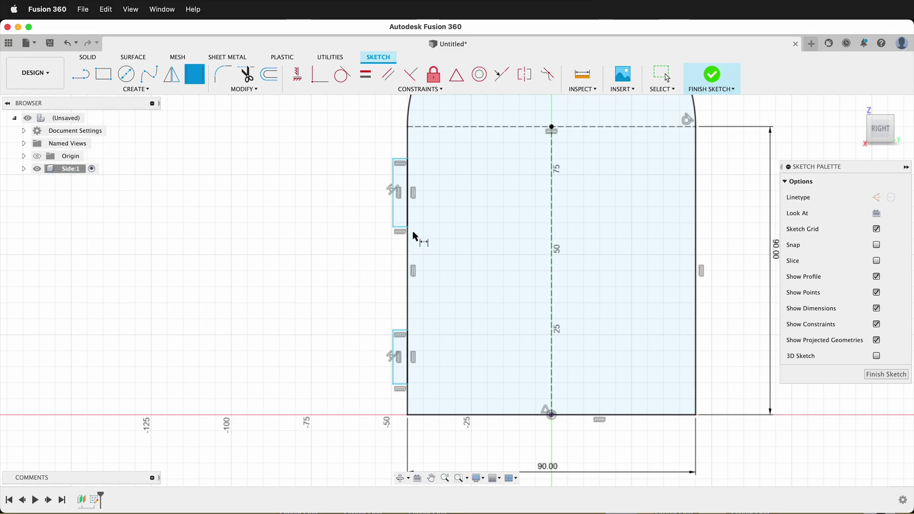
click(401, 228)
click(397, 245)
text(ply)
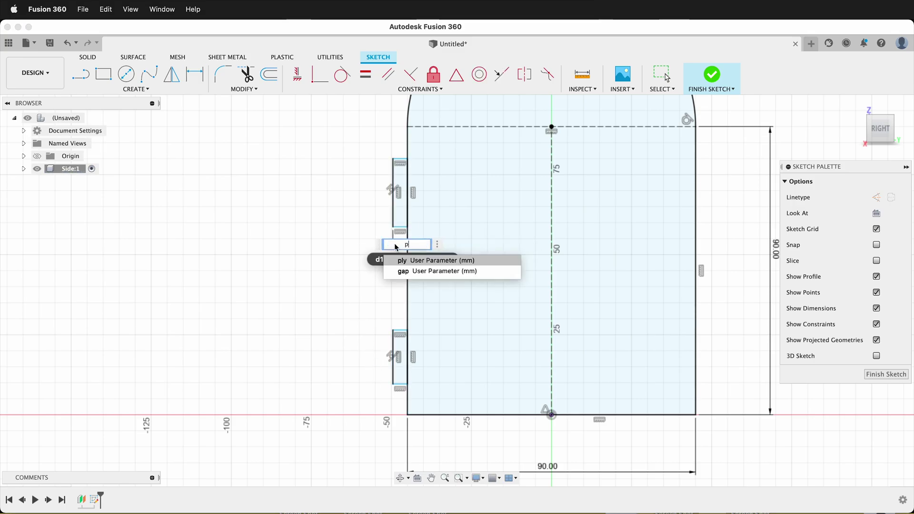
key(Return)
click(399, 193)
click(372, 189)
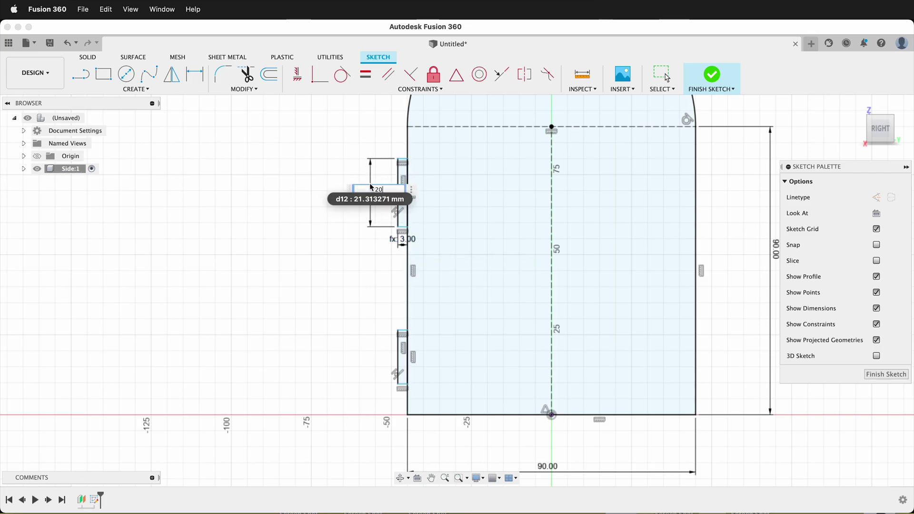
text(20)
key(Return)
Step: Dimension the lower tab's height by linking it to the upper tab's height dimension
click(398, 364)
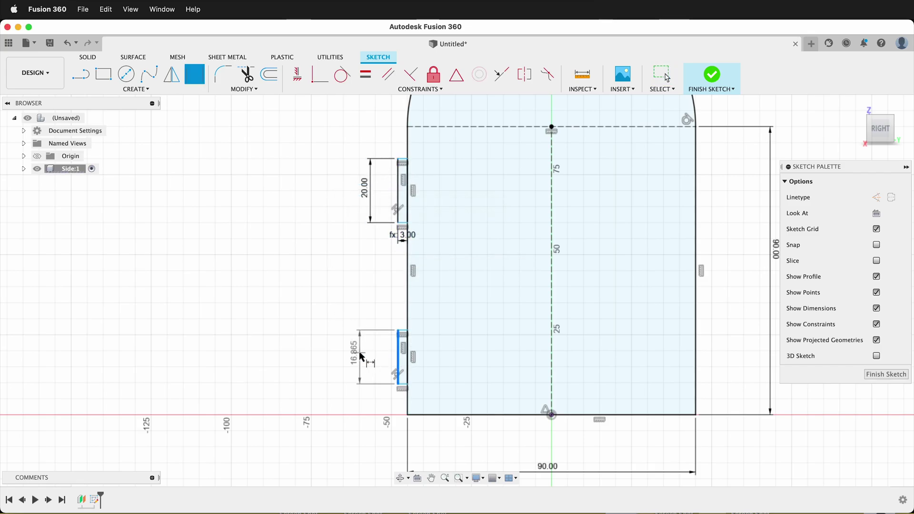
click(358, 356)
click(368, 192)
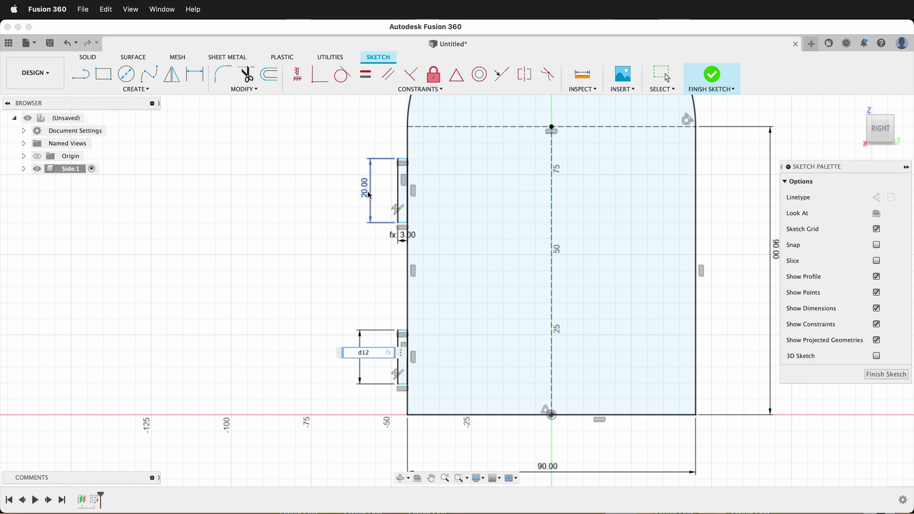
key(Return)
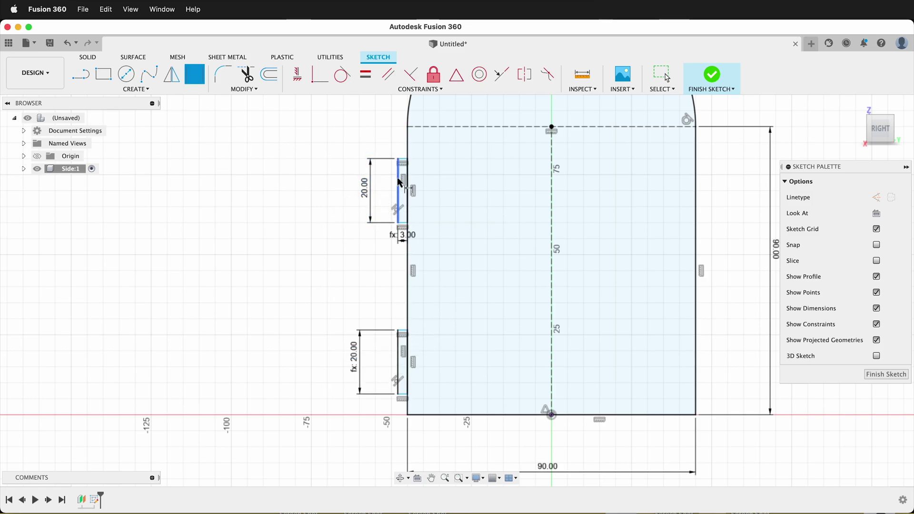
Step: Draw a vertical line up from the midpoint of the upper tab's top edge, and a horizontal line connecting it to the profile's corner
key(l)
scroll(410, 122, up, 3)
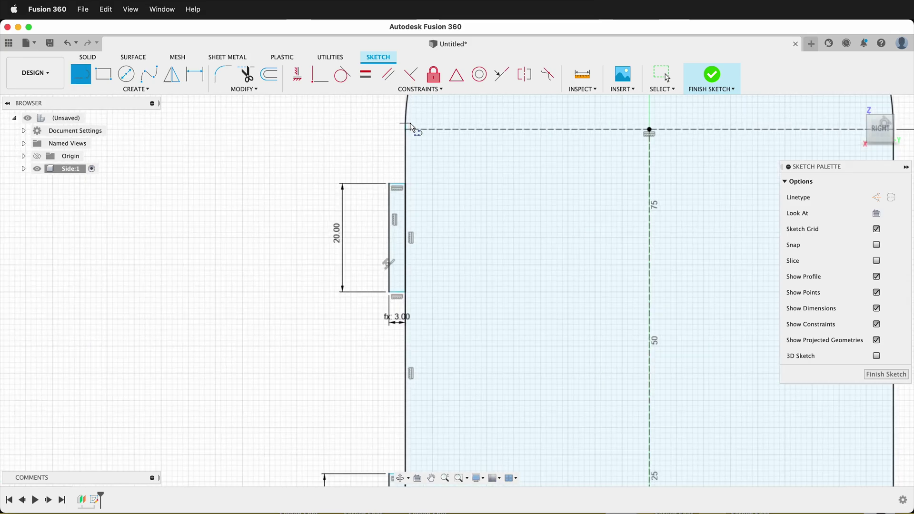
click(395, 184)
click(397, 129)
scroll(406, 130, up, 5)
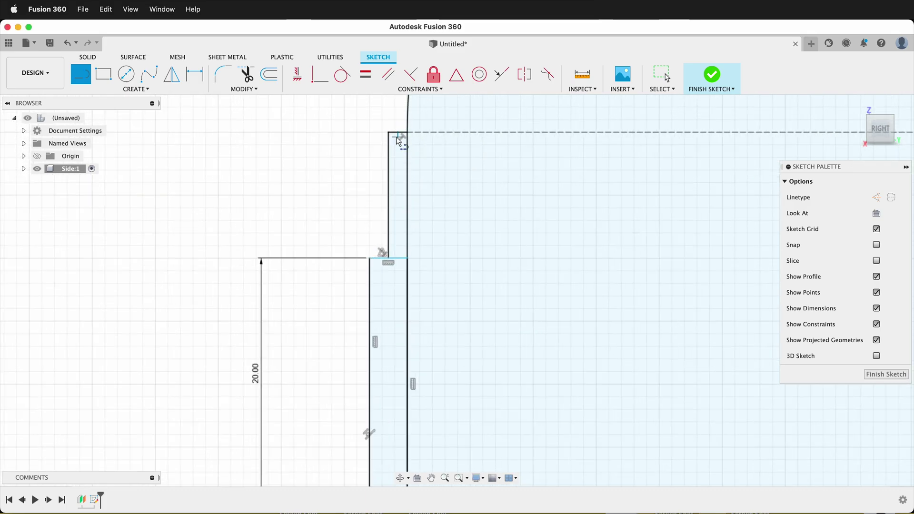
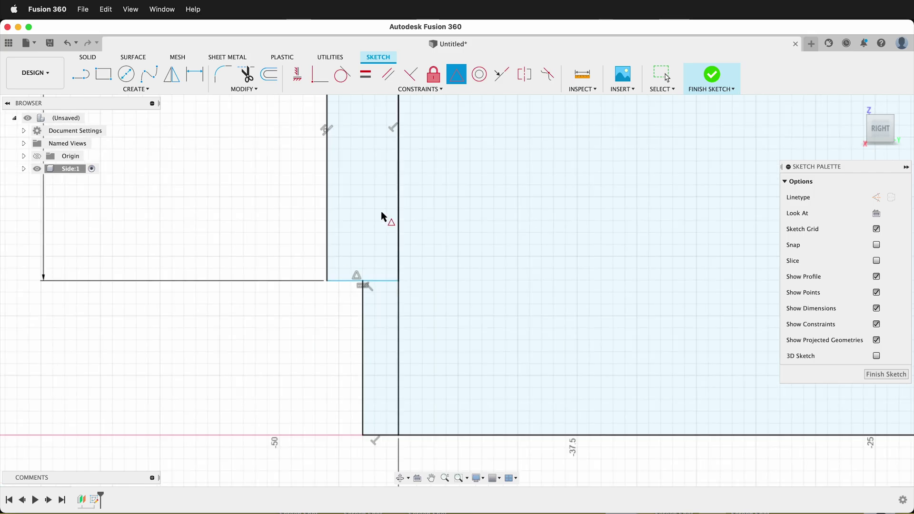
Step: Convert the vertical and horizontal connecting lines below the lower tab to construction geometry
key(Escape)
click(370, 313)
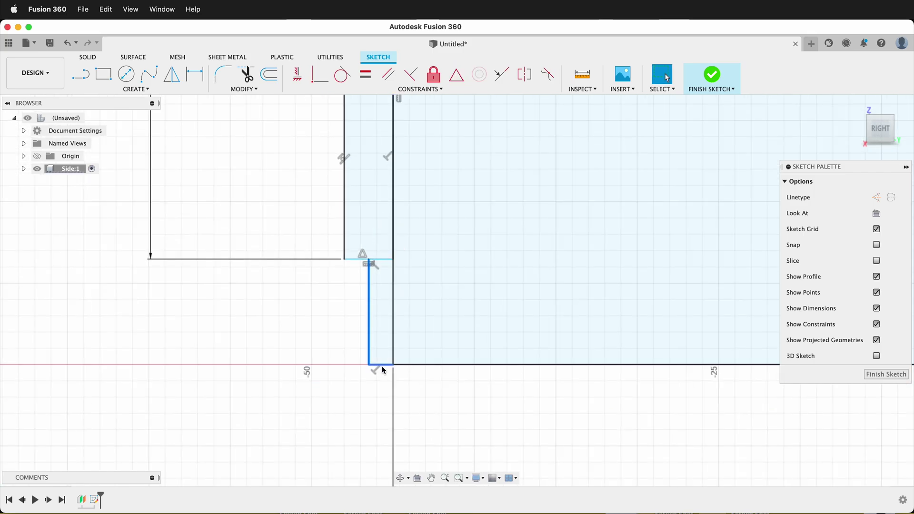
shift+click(382, 365)
key(x)
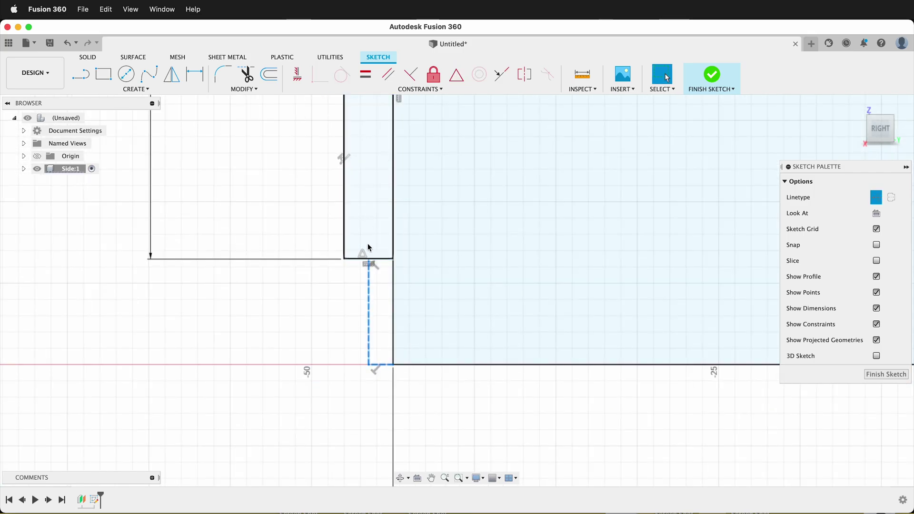
Step: Convert the vertical line between the two tabs and the vertical and horizontal connecting lines above the upper tab to construction geometry
scroll(367, 243, down, 5)
scroll(383, 134, up, 5)
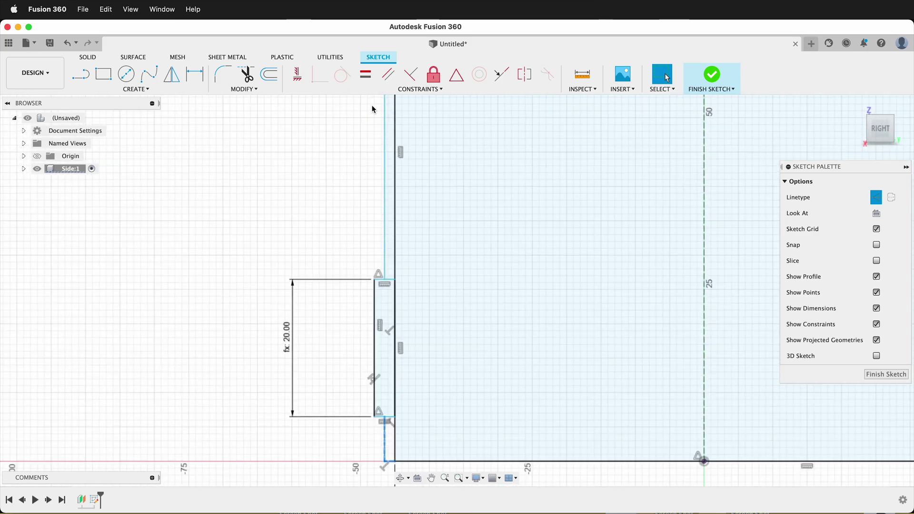
key(Escape)
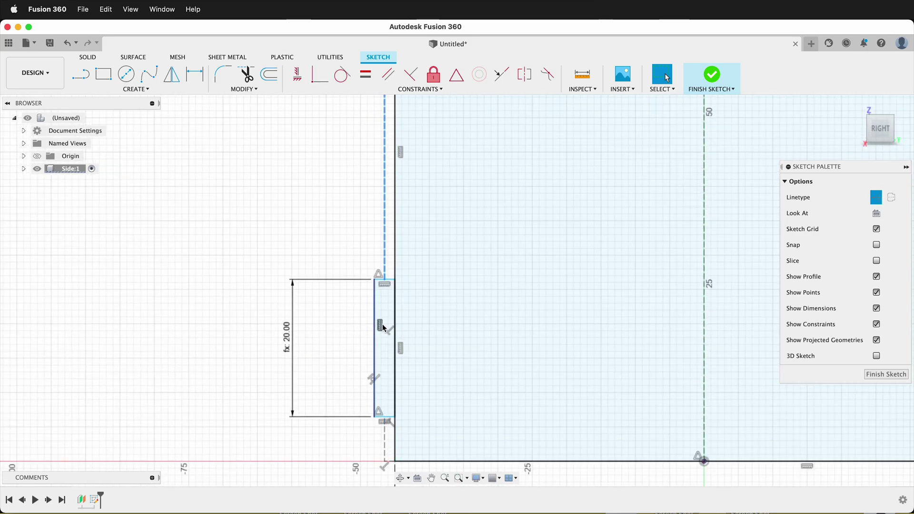
scroll(400, 321, down, 1)
scroll(401, 321, down, 4)
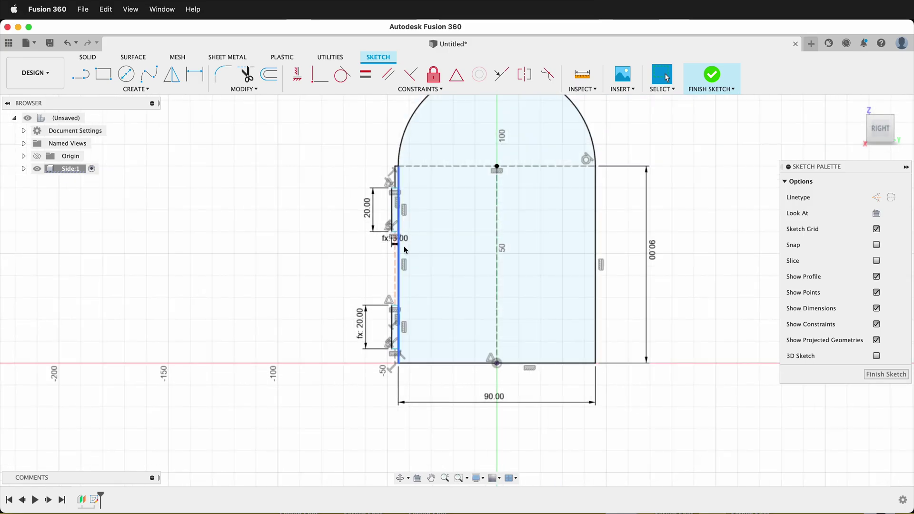
scroll(408, 168, up, 4)
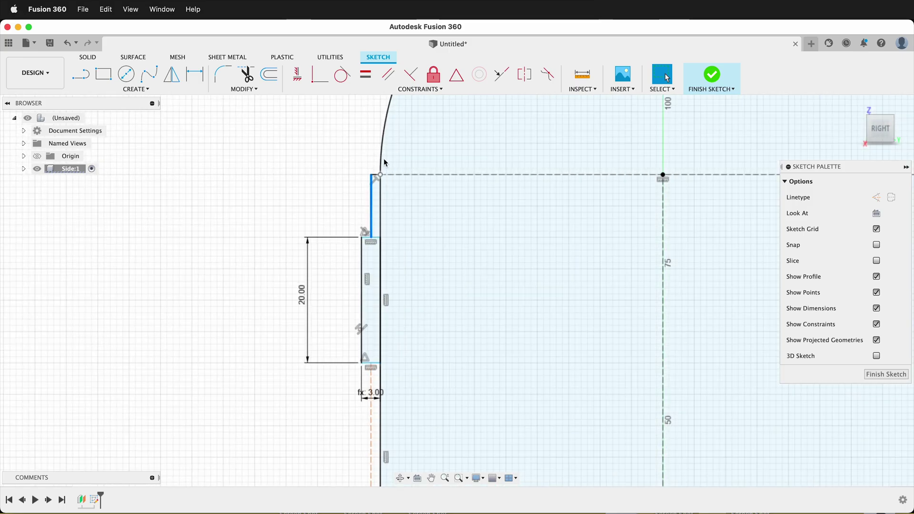
scroll(378, 178, up, 4)
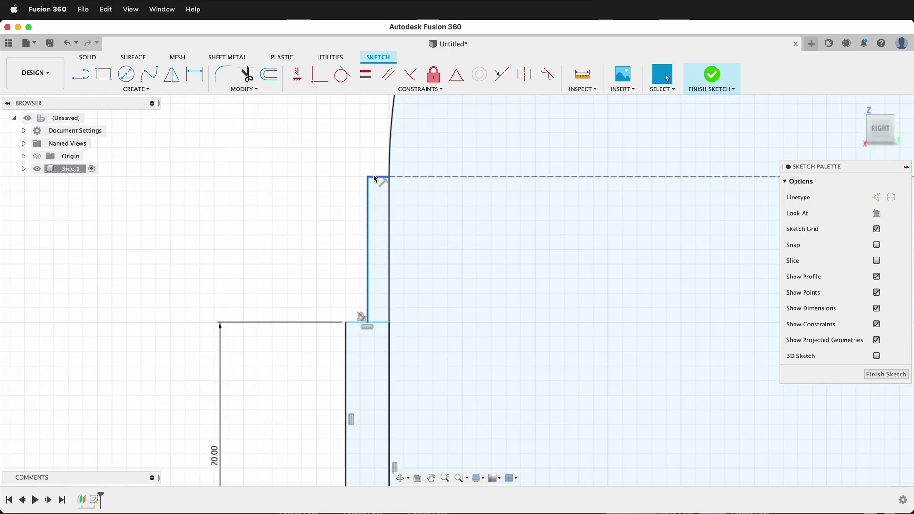
key(x)
Step: Apply Equal constraints to the three vertical construction lines above, between and below the tabs so the tabs are evenly spaced
scroll(385, 231, down, 3)
click(335, 224)
click(365, 74)
click(371, 267)
scroll(423, 255, down, 3)
click(406, 419)
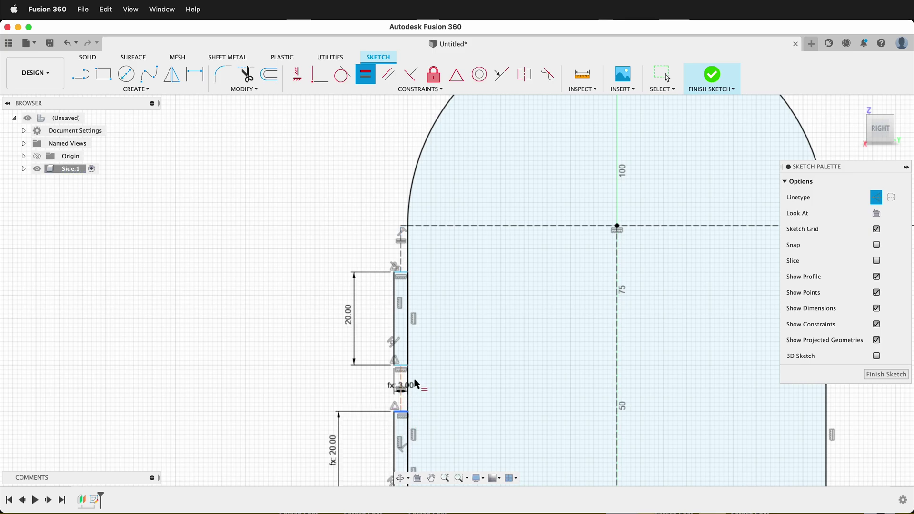
scroll(451, 326, down, 3)
scroll(432, 424, up, 3)
click(413, 419)
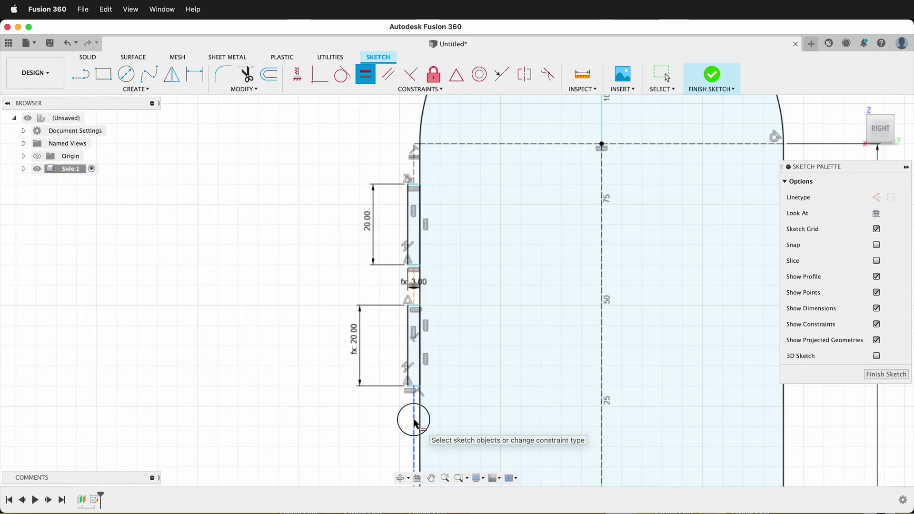
click(415, 301)
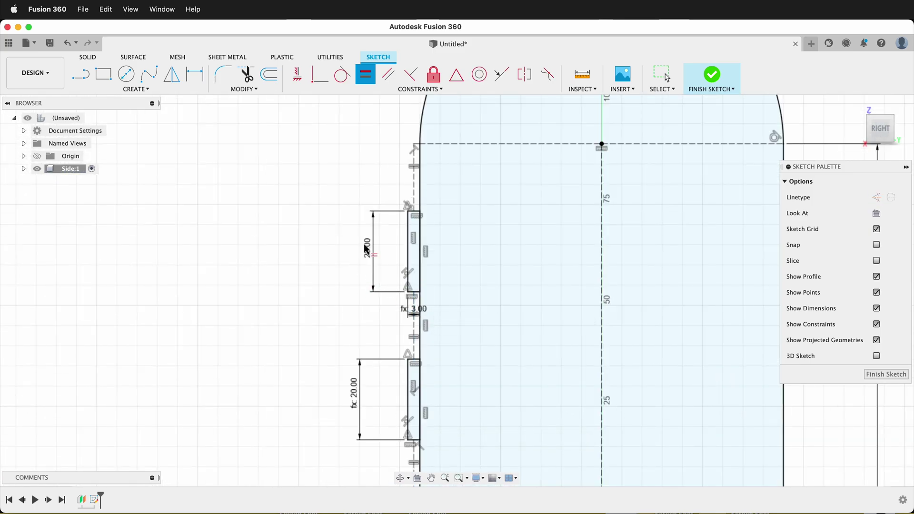
scroll(376, 267, down, 2)
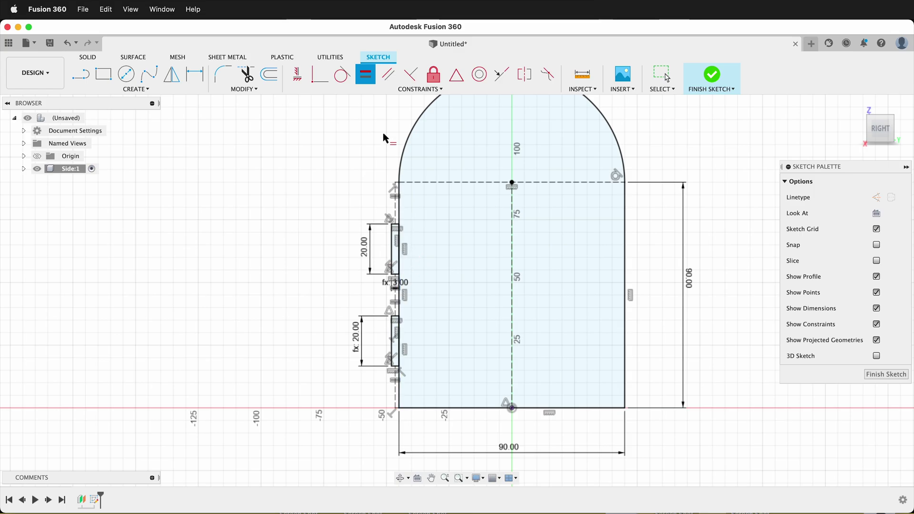
key(Escape)
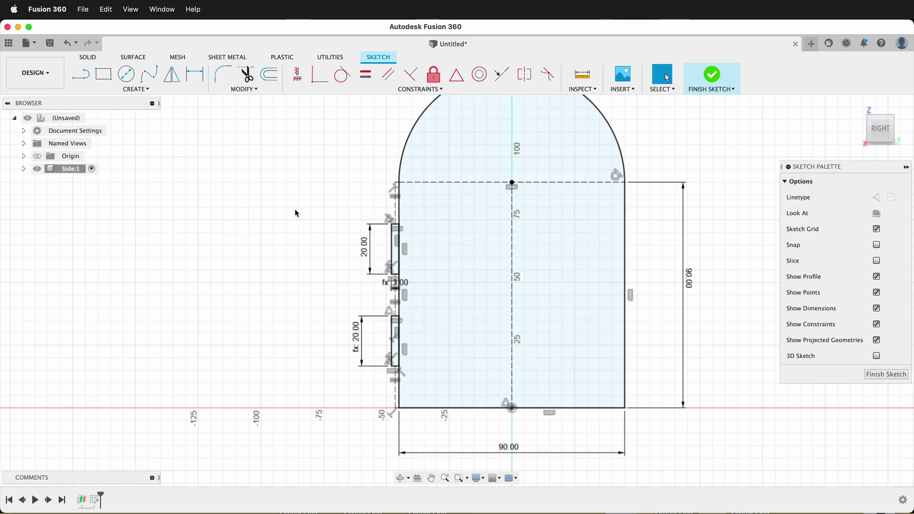
Step: Mirror the three outer edges of both tabs about the profile's vertical construction centreline, and finish the sketch
click(171, 74)
scroll(376, 279, up, 3)
scroll(399, 255, up, 2)
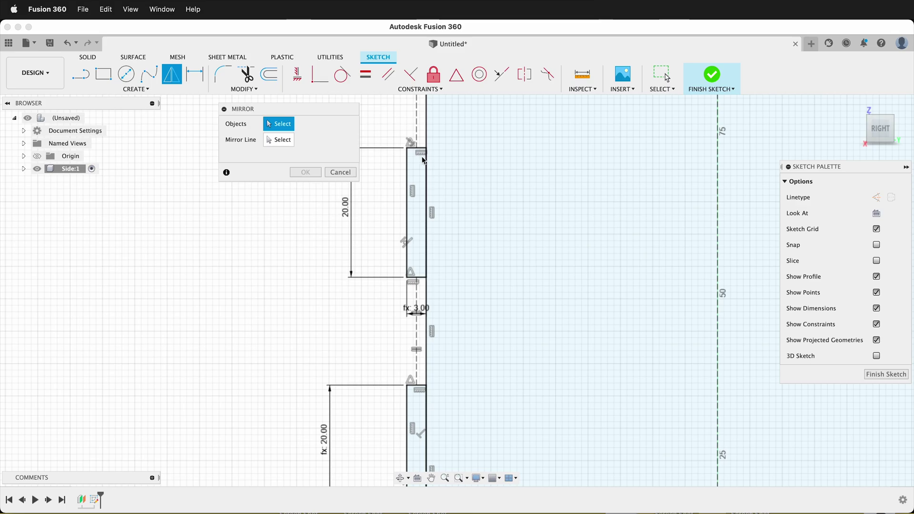
click(413, 152)
click(408, 258)
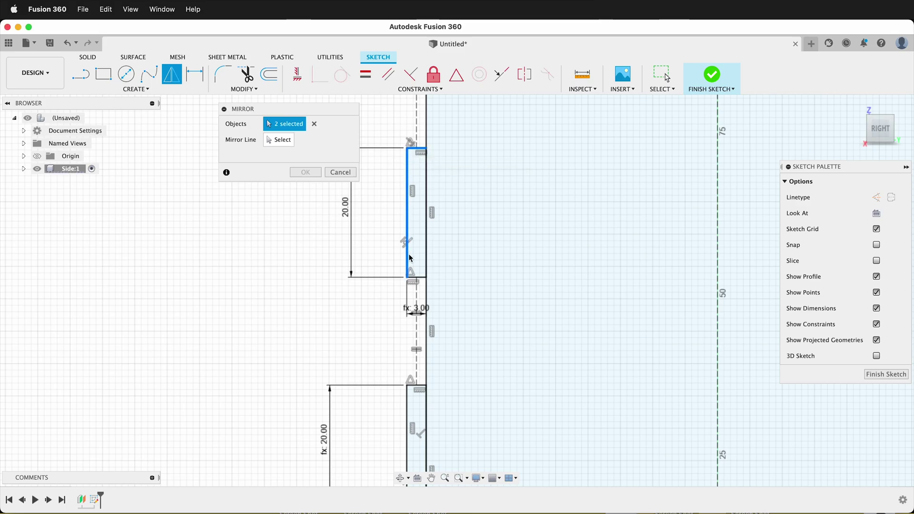
click(419, 278)
scroll(420, 280, up, 2)
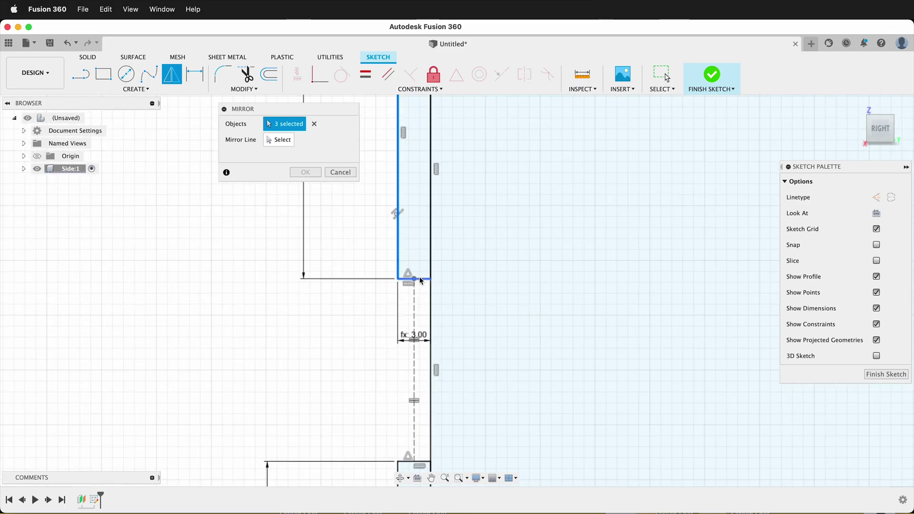
scroll(421, 282, down, 5)
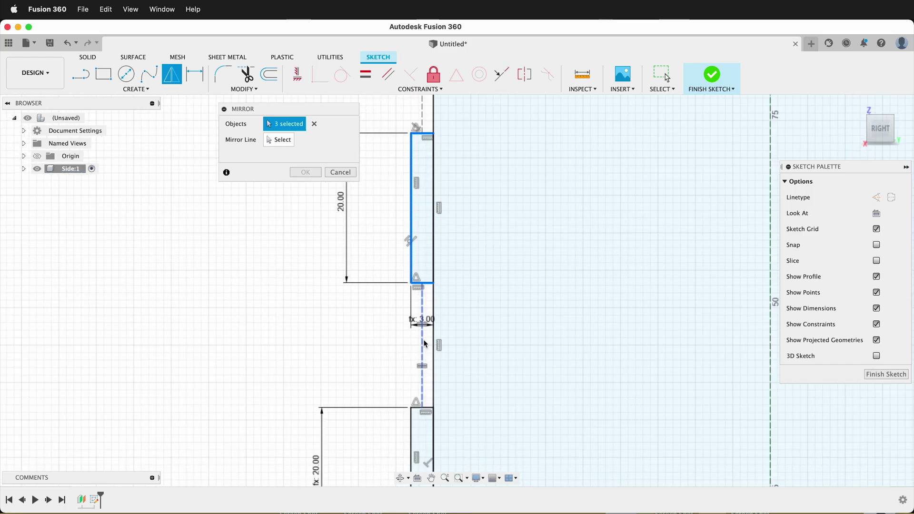
scroll(431, 362, up, 5)
click(434, 364)
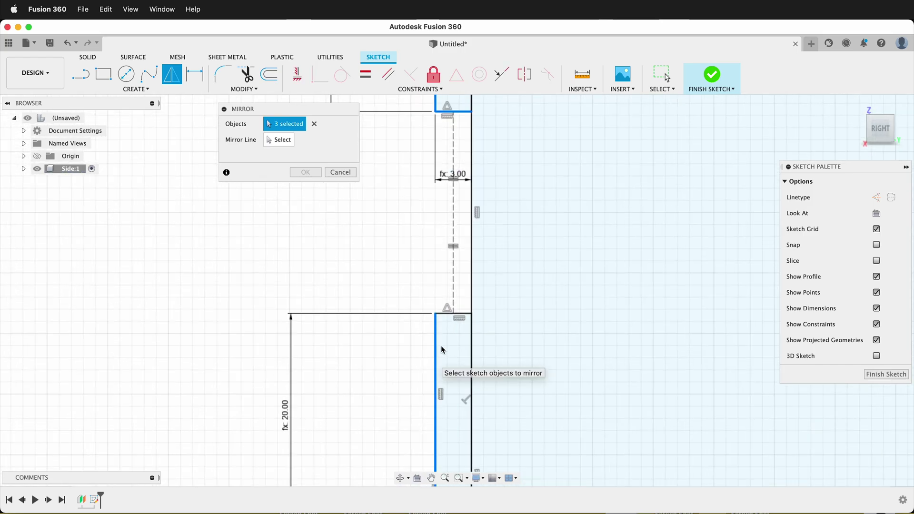
click(464, 315)
scroll(464, 314, down, 4)
scroll(455, 281, up, 4)
click(455, 280)
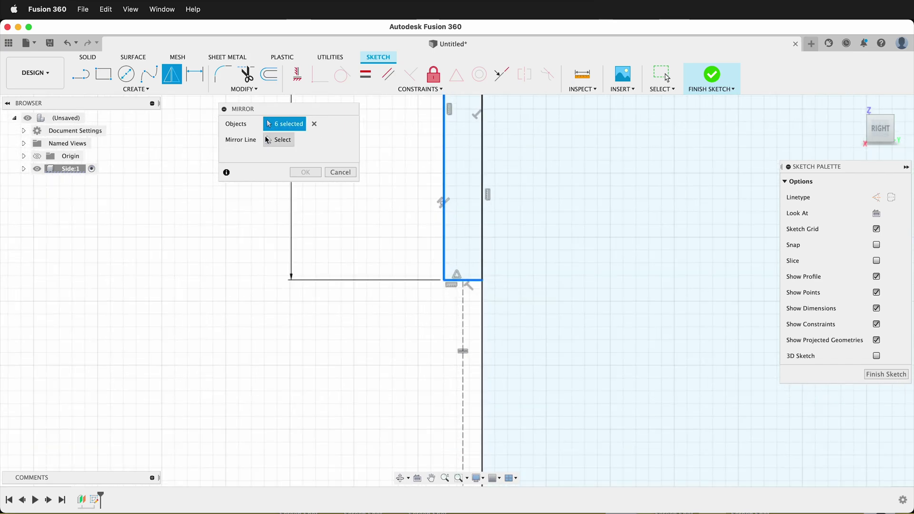
click(279, 140)
scroll(204, 301, down, 4)
scroll(204, 301, down, 2)
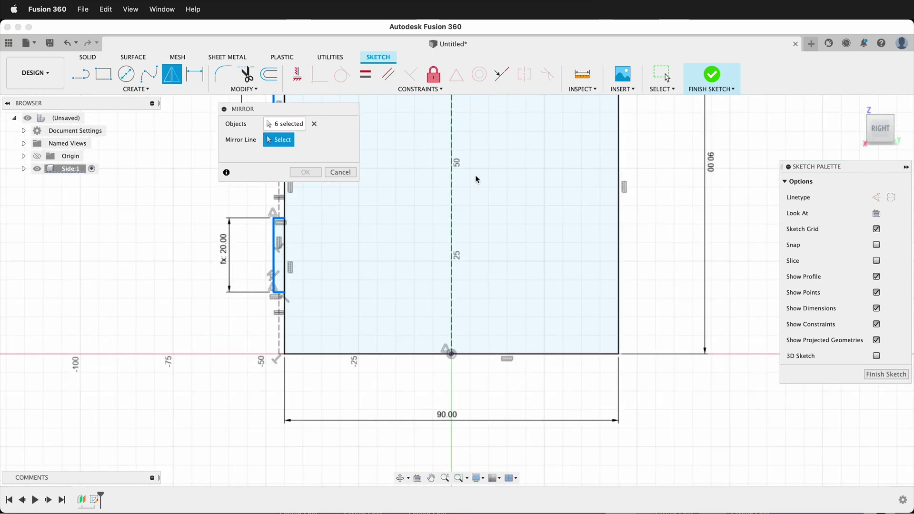
click(453, 190)
click(305, 172)
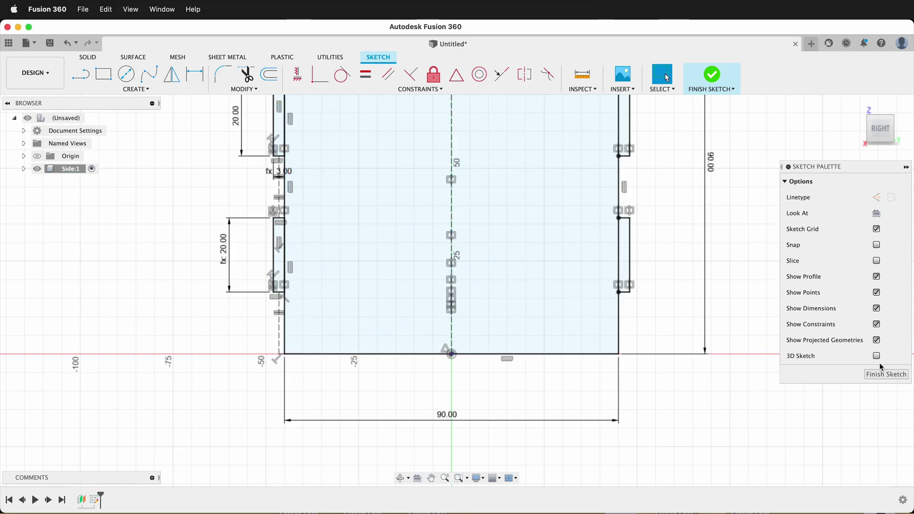
click(879, 375)
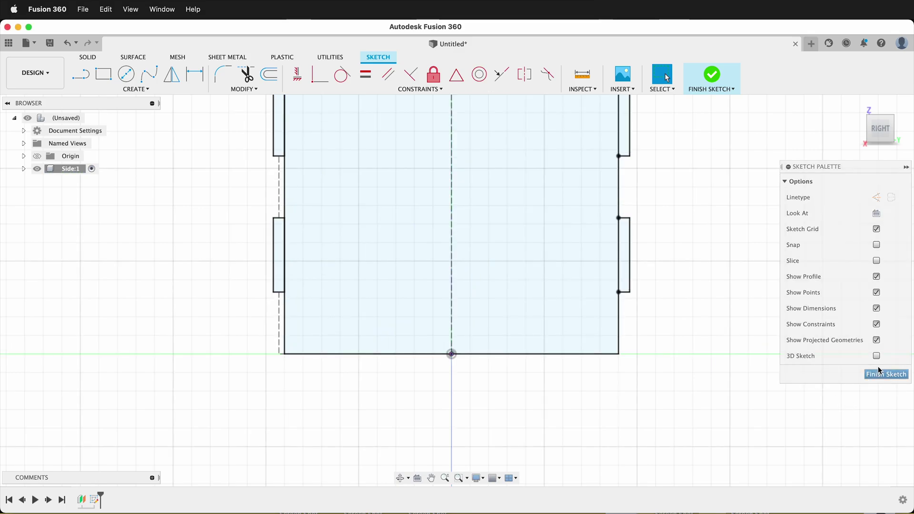
Step: Extrude the arched profile and its four tabs as a new body with the ply parameter as the distance
scroll(507, 417, down, 4)
scroll(525, 250, up, 3)
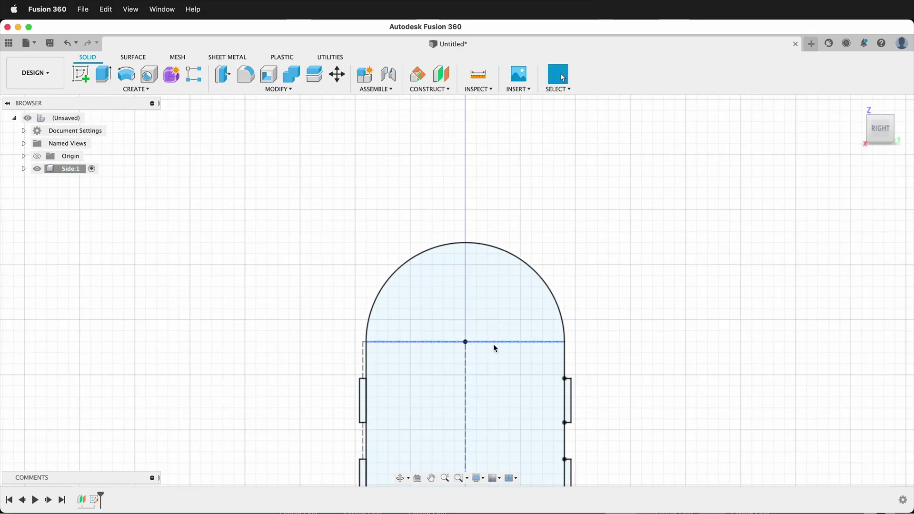
middle_drag(498, 344, 520, 253)
shift+middle_drag(412, 259, 450, 268)
key(e)
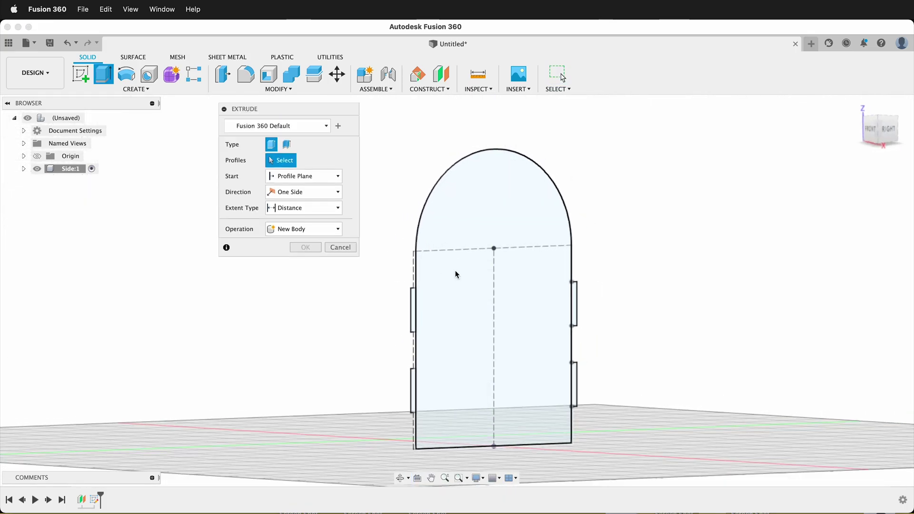
click(481, 234)
scroll(414, 286, up, 3)
click(413, 296)
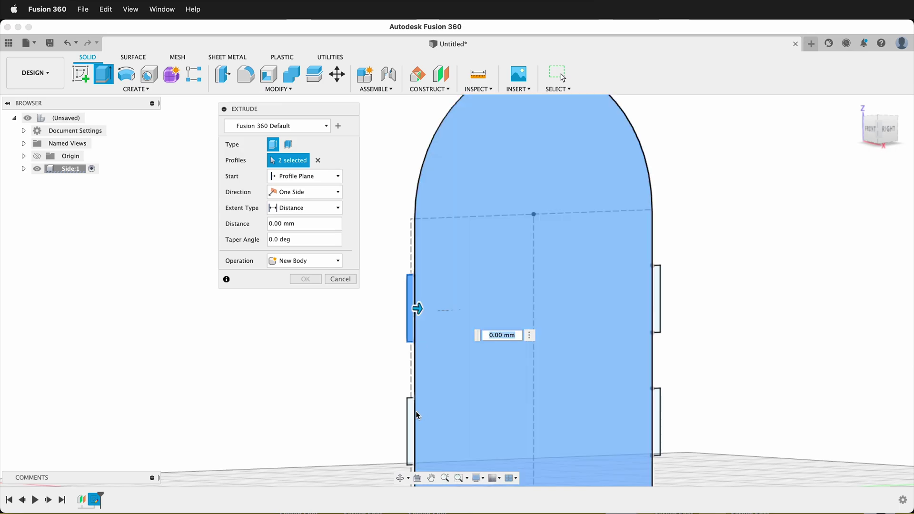
click(413, 419)
click(656, 300)
click(657, 391)
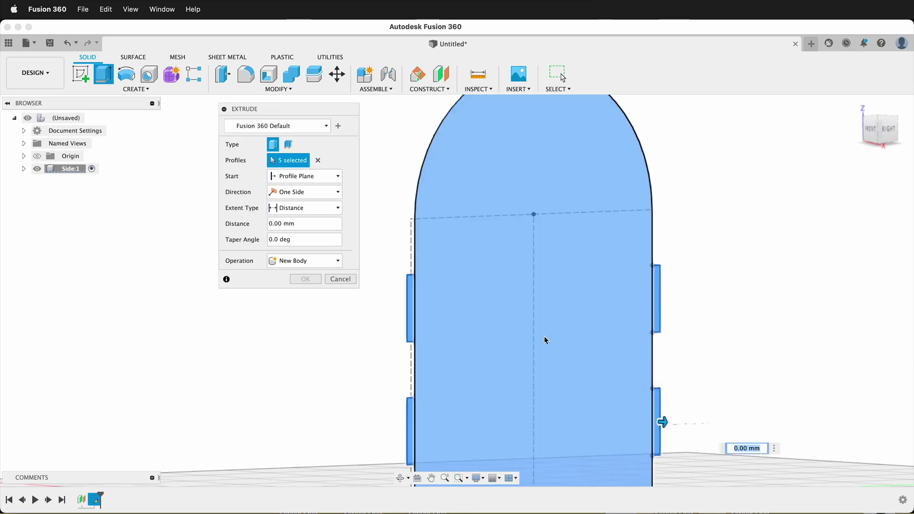
text(ply)
key(Return)
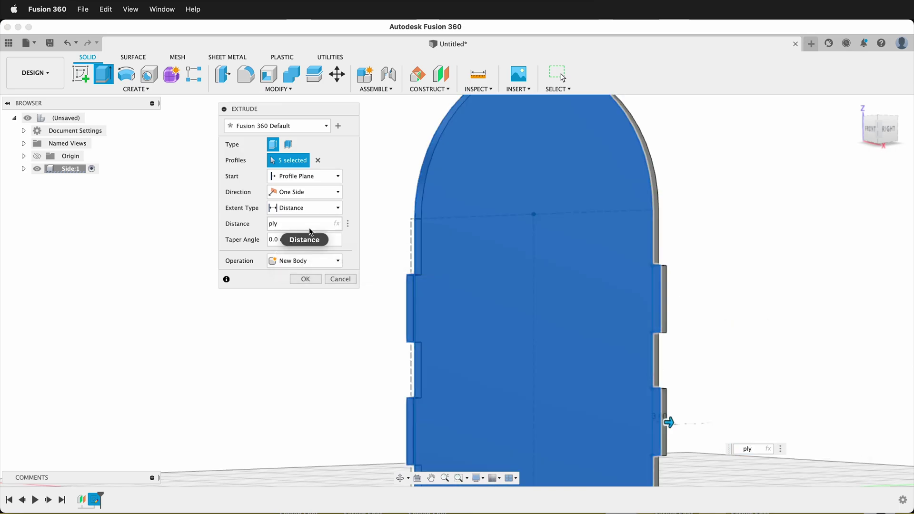
click(316, 281)
shift+middle_drag(329, 264, 323, 257)
scroll(346, 235, down, 4)
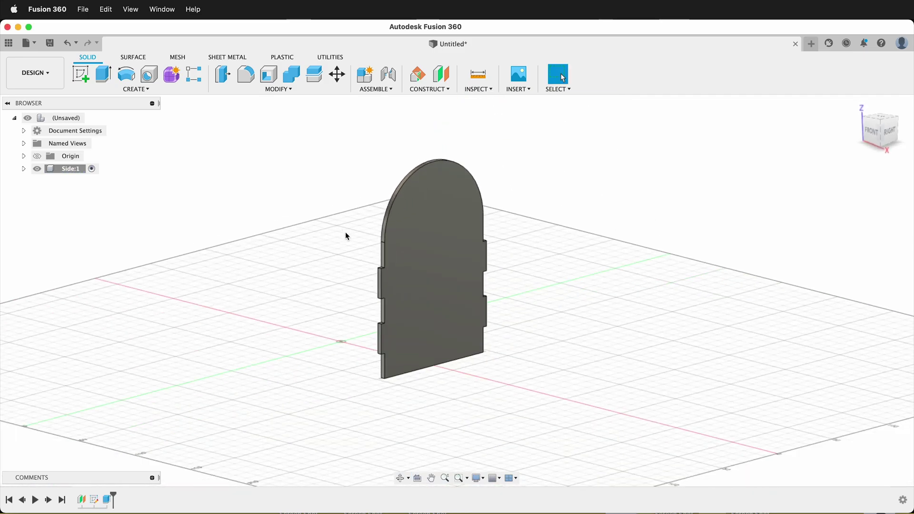
Step: Activate the top-level assembly and create a new component named side2
click(90, 117)
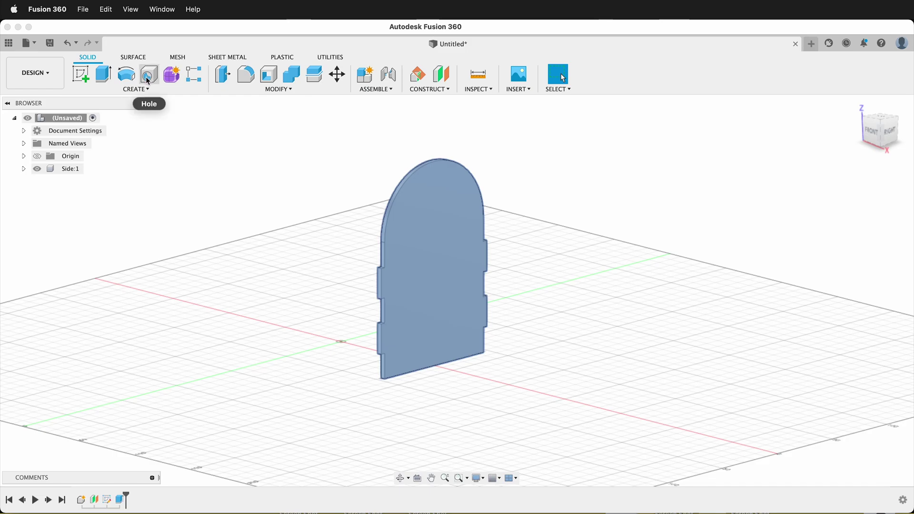
click(140, 90)
click(107, 100)
text(side2)
key(Return)
Step: Create a construction plane offset from the YZ origin plane by -innerWidth/2 in the side2 component
shift+middle_drag(328, 174, 334, 250)
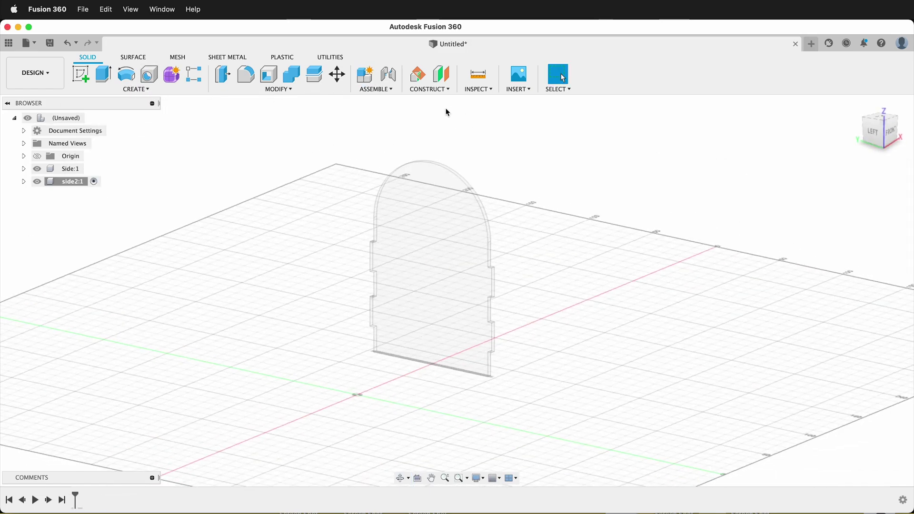
click(437, 77)
click(337, 361)
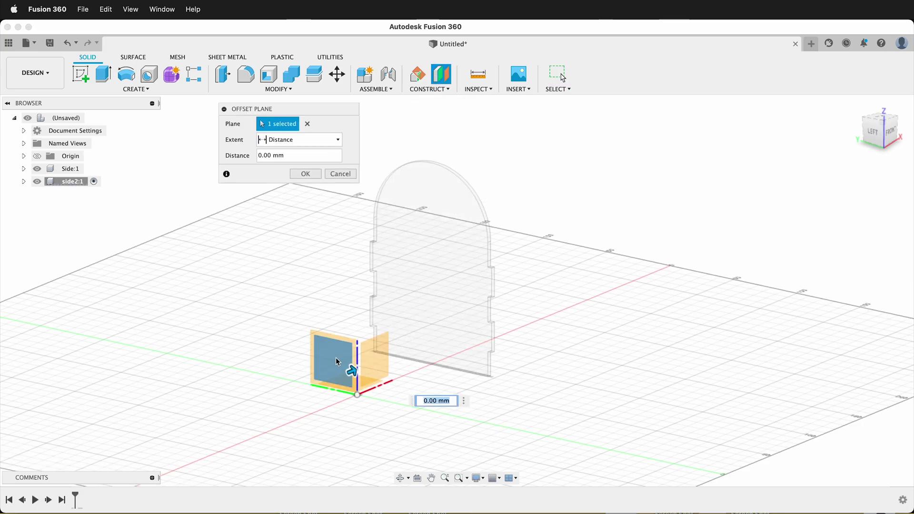
text(-innerWidth/2)
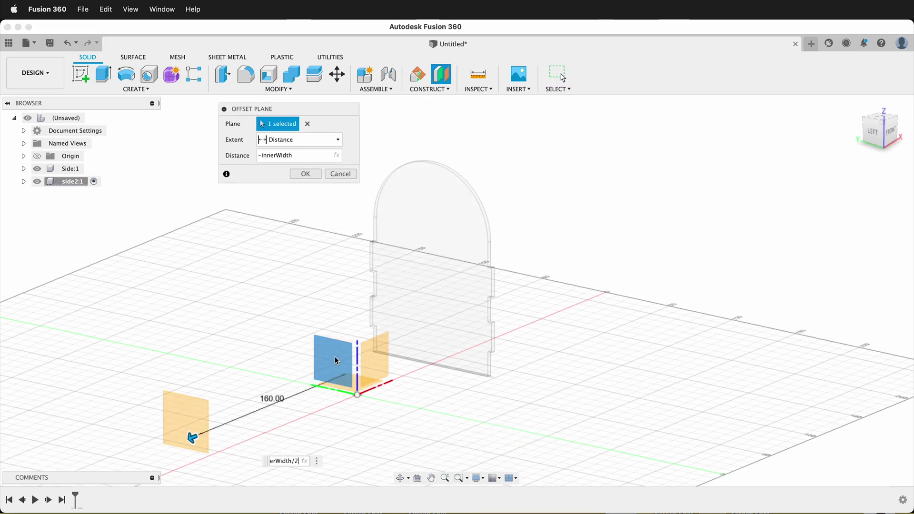
key(Return)
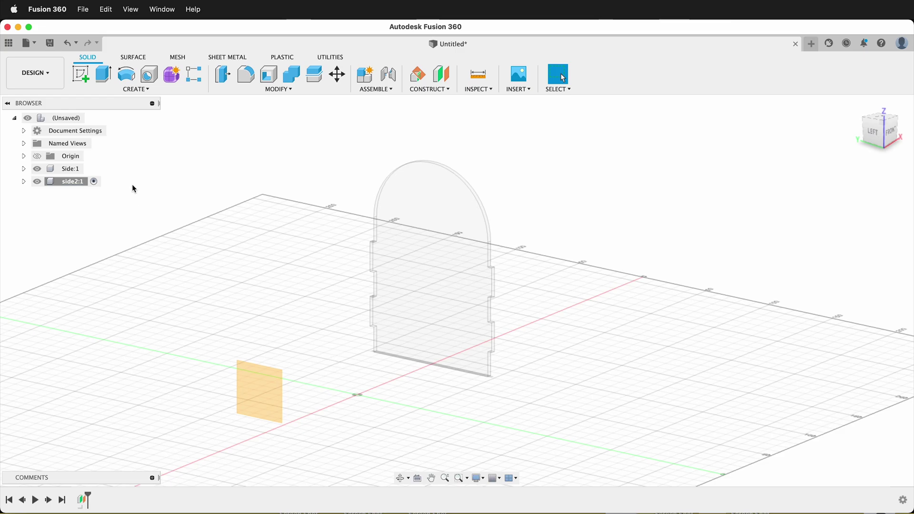
Step: Start a sketch on the new offset plane and project the outline of the existing Side panel onto it
click(80, 76)
click(244, 363)
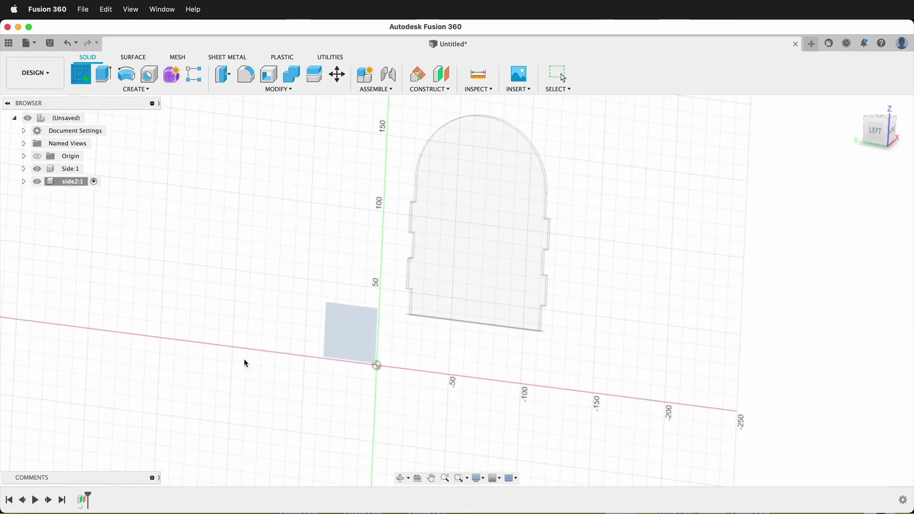
key(p)
click(435, 179)
click(307, 174)
Step: Extrude the projected side2 profile by -ply, and reactivate the top-level assembly
key(e)
click(301, 315)
text(-ply)
key(Return)
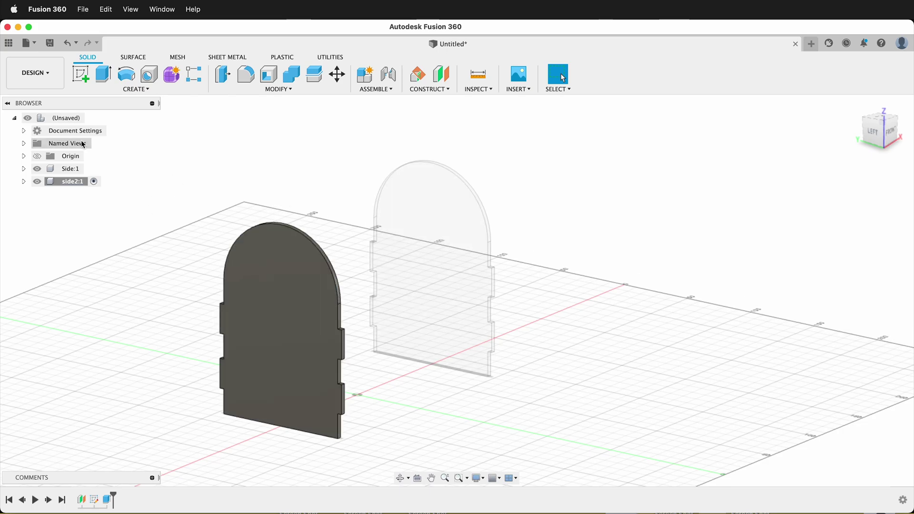
click(94, 119)
shift+middle_drag(324, 162, 296, 170)
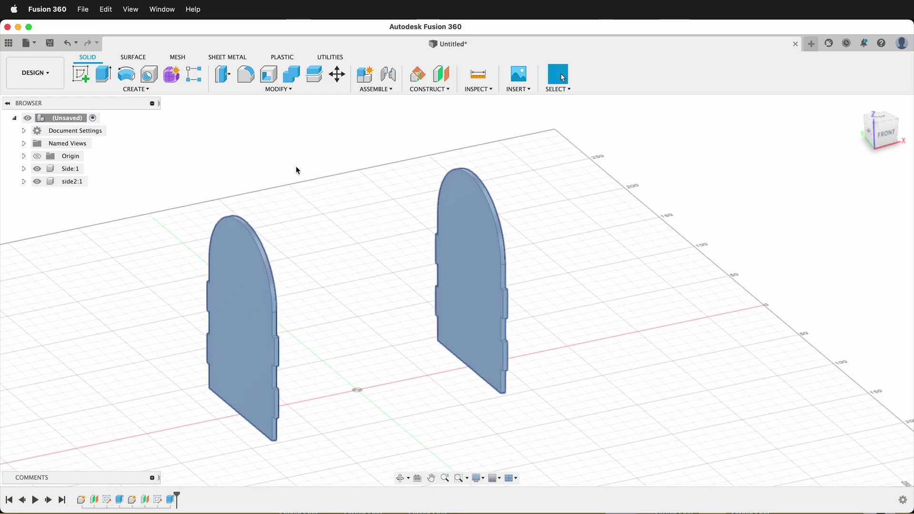
Step: Review the thickness, K factor and bend conditions of the 1/8 Plywood sheet metal rule
click(228, 57)
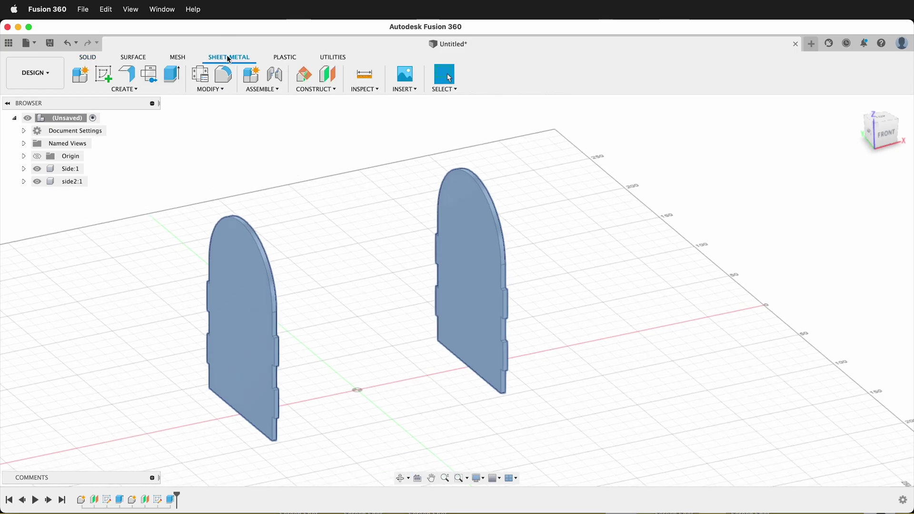
click(205, 75)
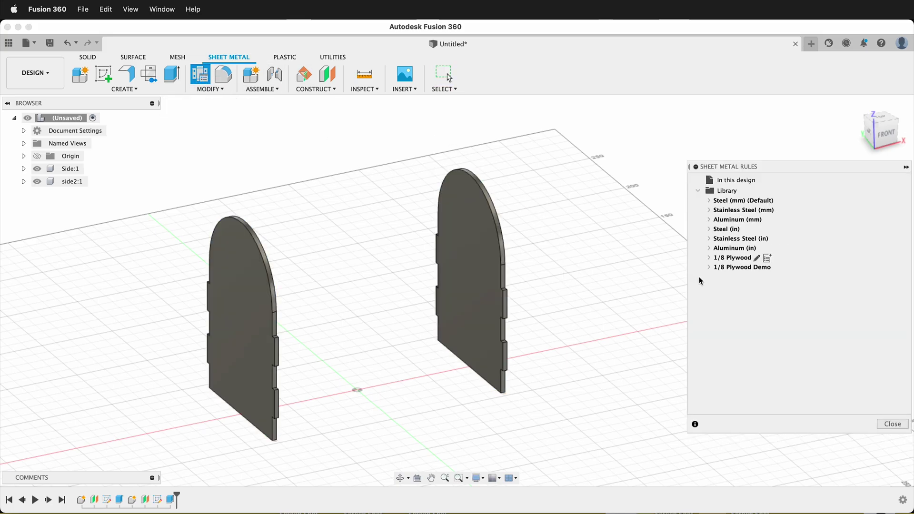
click(709, 258)
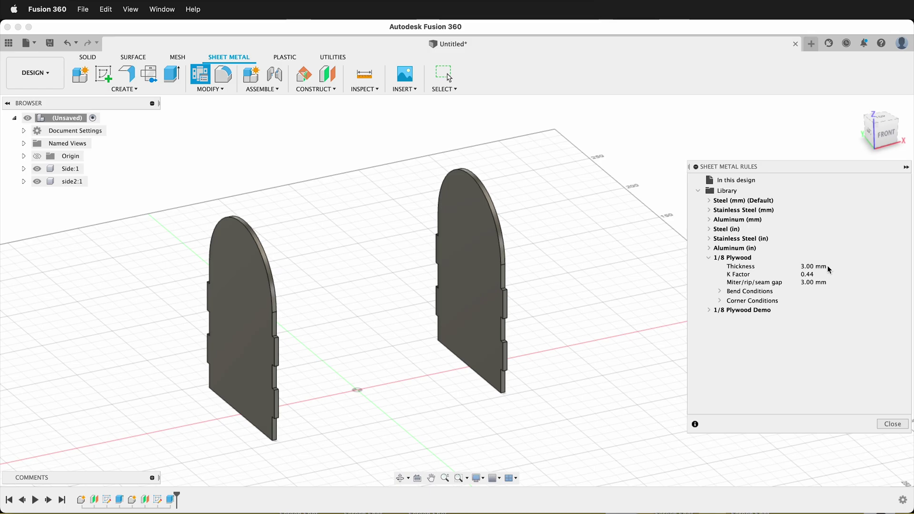
click(720, 292)
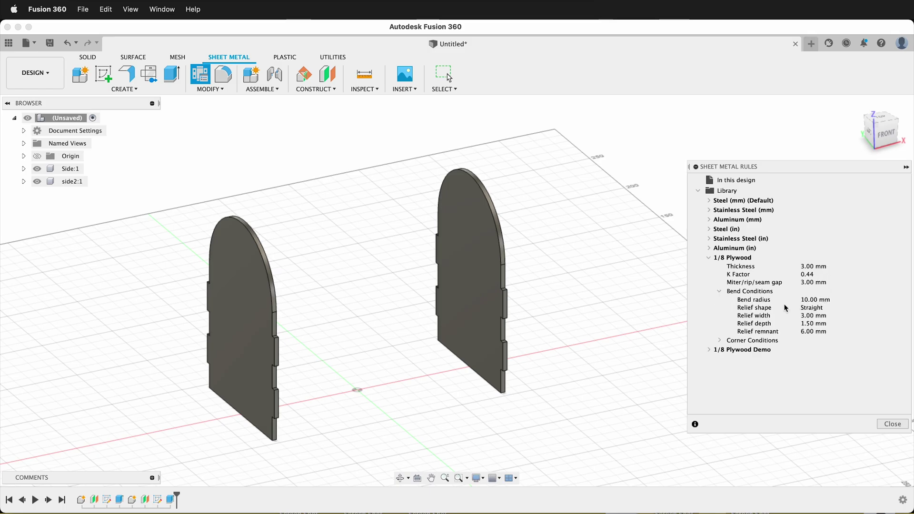
click(891, 424)
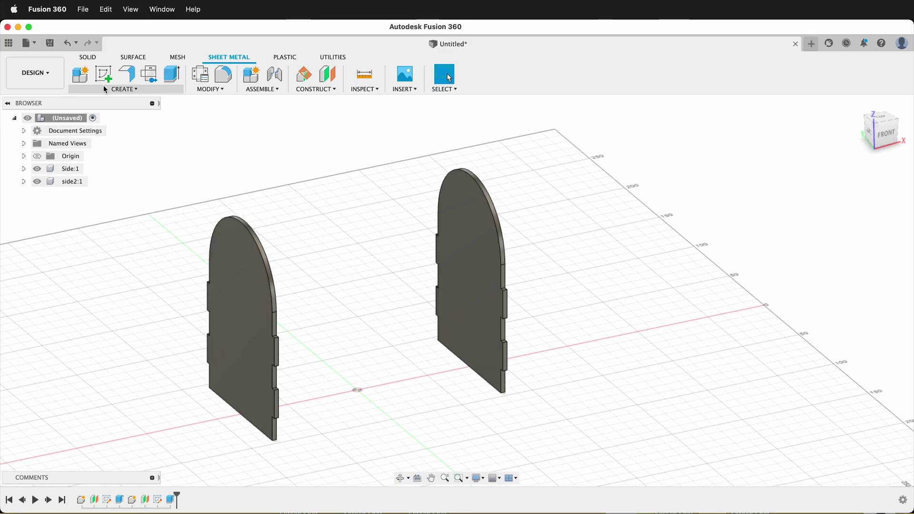
Step: Create and activate a new internal sheet metal component using the 1/8 Plywood Demo rule
click(126, 89)
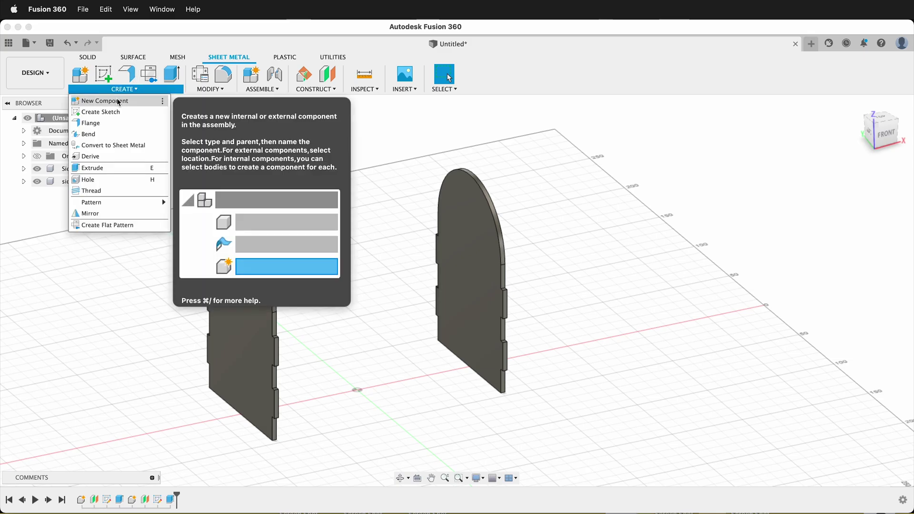
click(118, 101)
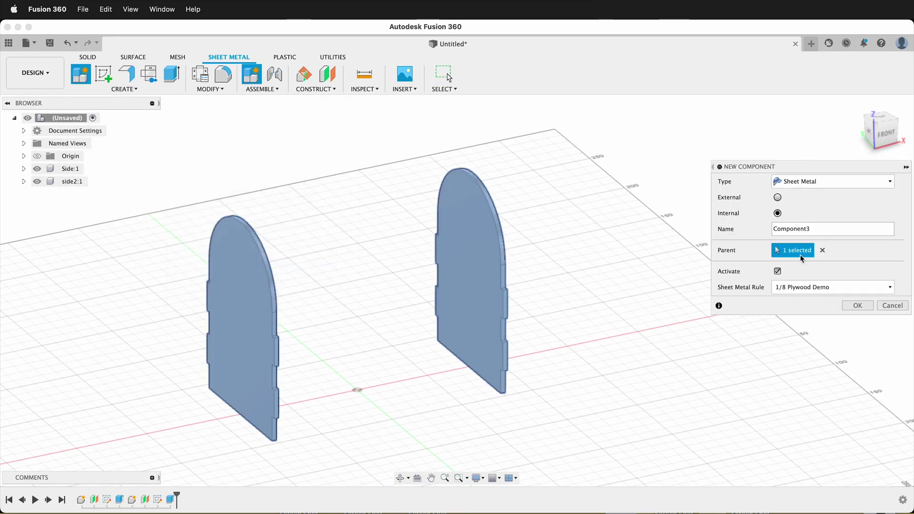
click(814, 288)
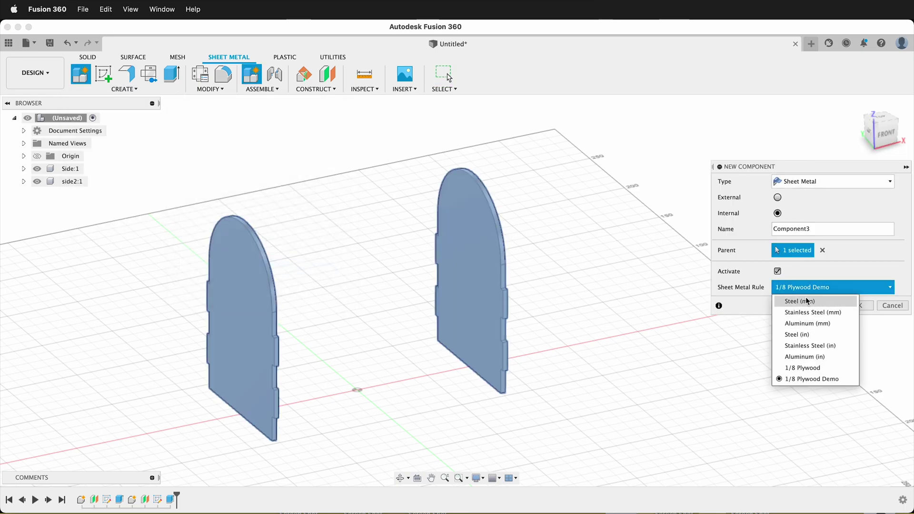
click(764, 301)
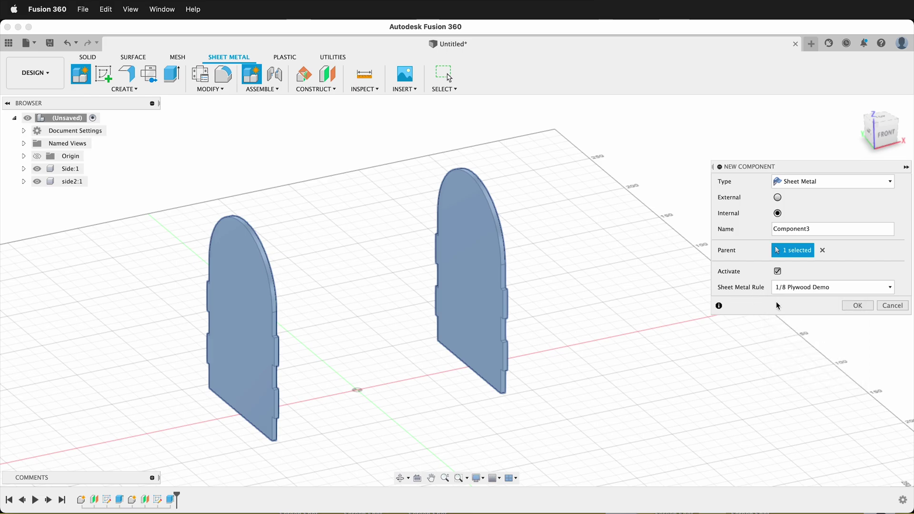
click(859, 306)
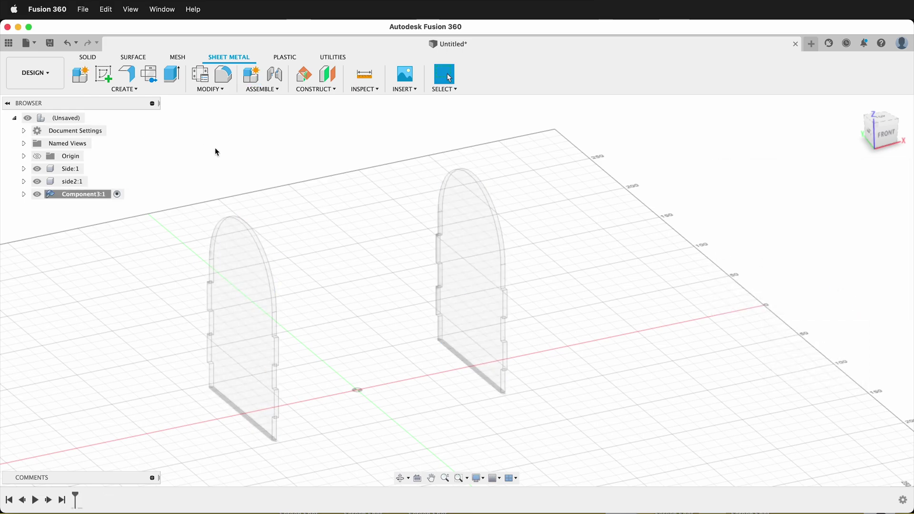
Step: Start a sketch on the YZ origin plane and pick the side panel's arched top edge for projection, filtering for specified entities
click(113, 80)
click(369, 359)
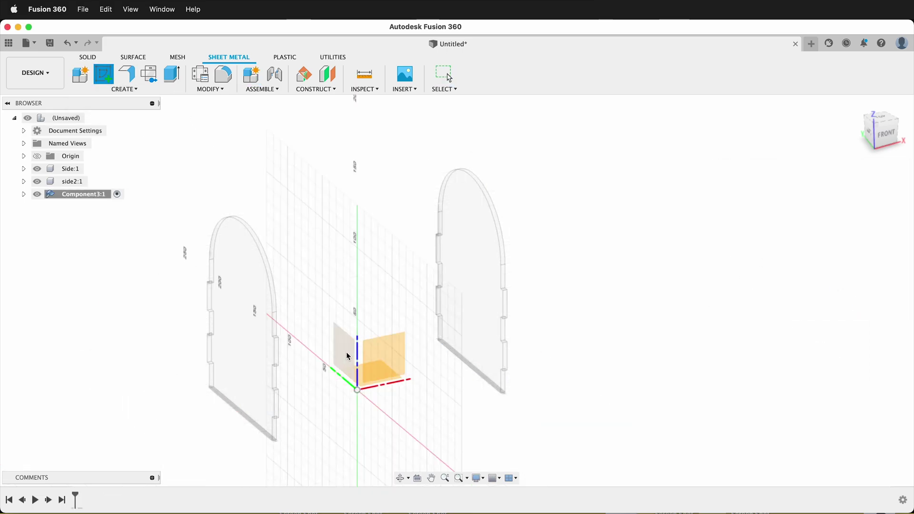
key(p)
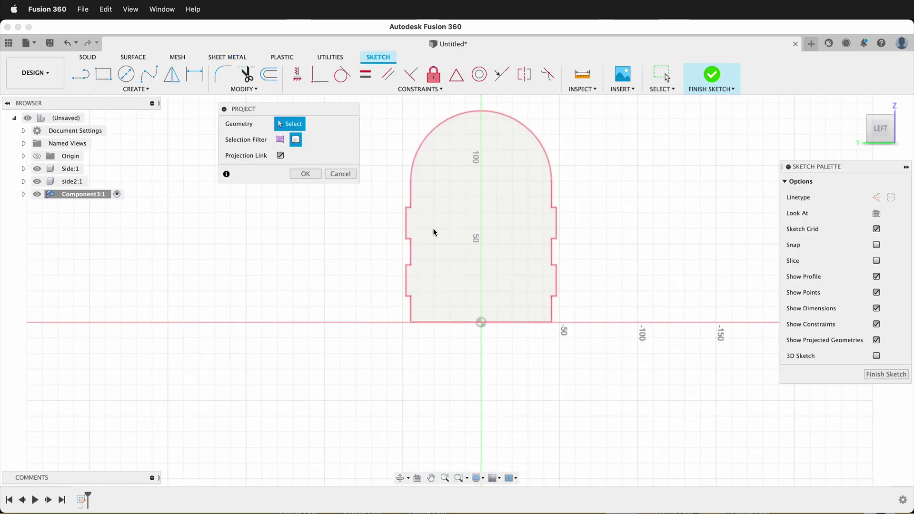
scroll(410, 189, up, 4)
click(280, 139)
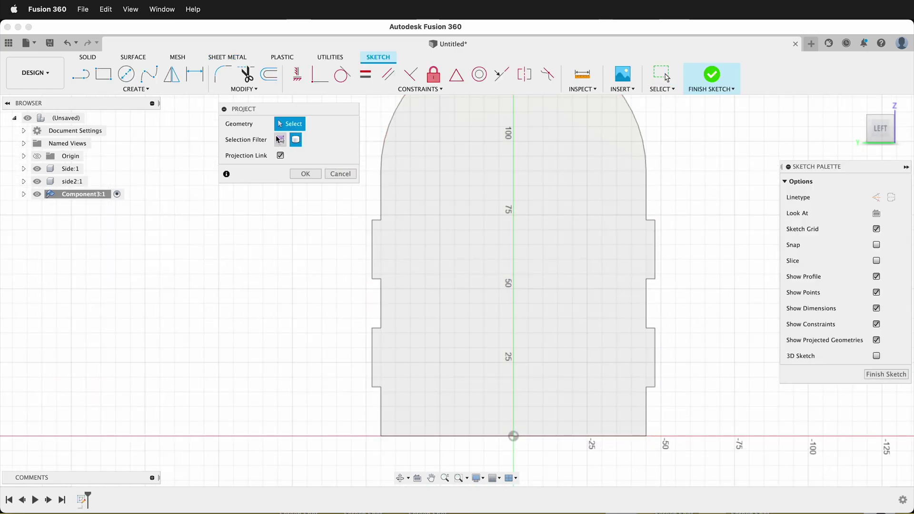
click(380, 187)
click(638, 152)
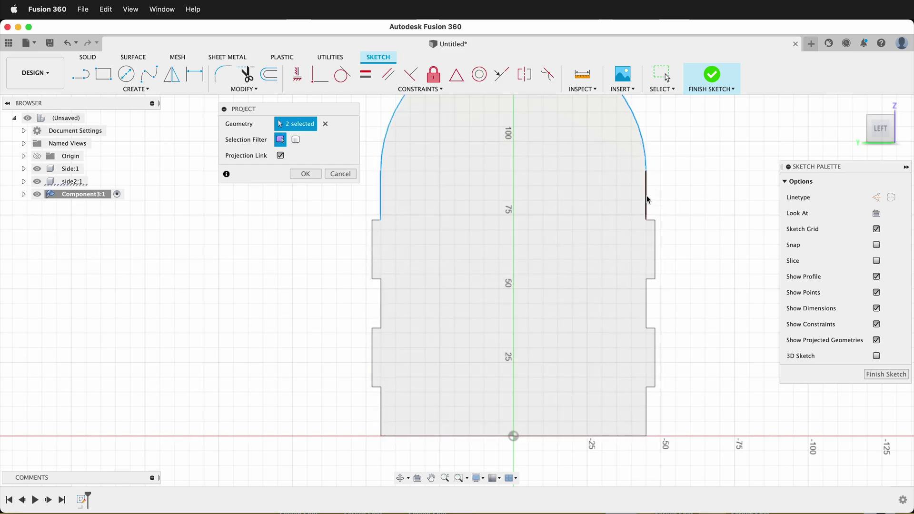
click(646, 199)
click(644, 140)
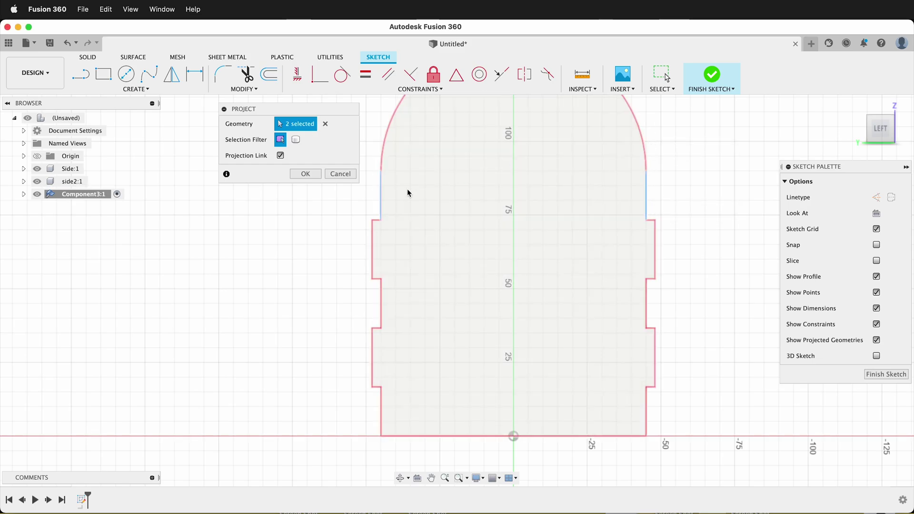
click(384, 193)
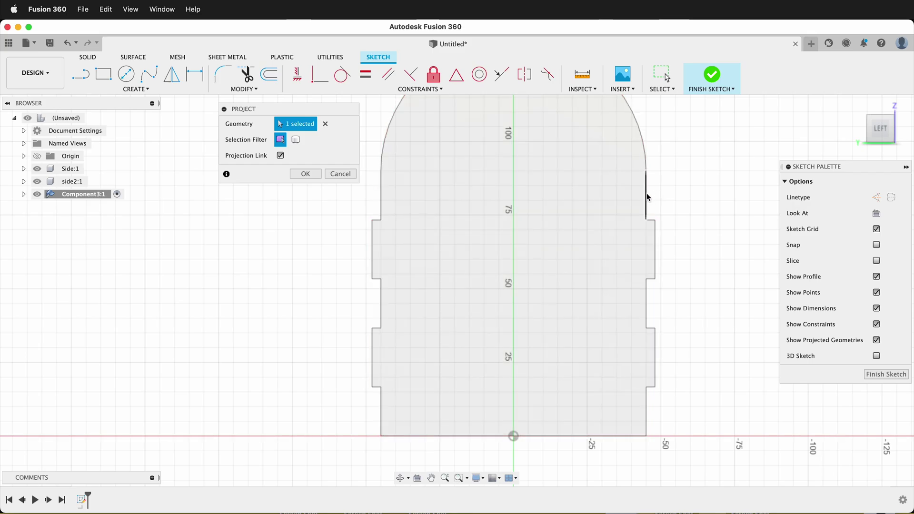
click(644, 139)
Step: Add the side panel's two bottom corner points to the selection and project them with the arc
scroll(481, 352, down, 3)
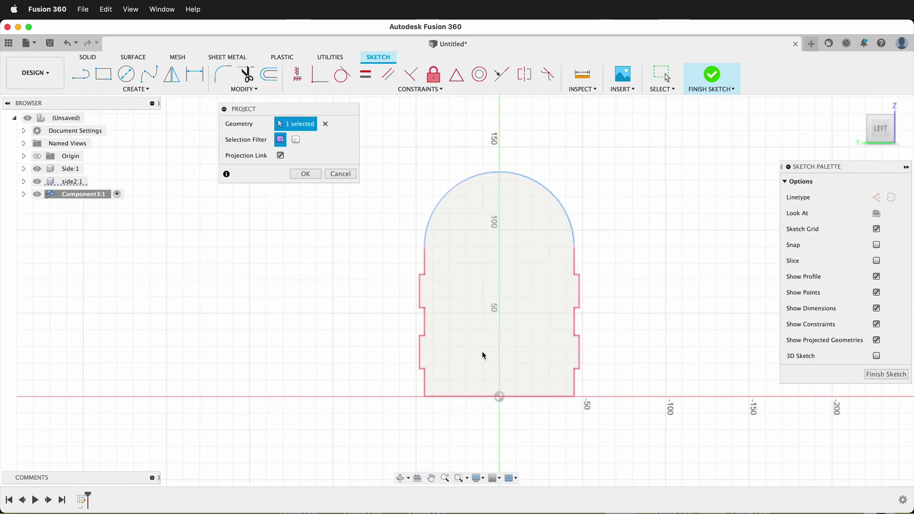
scroll(385, 427, up, 3)
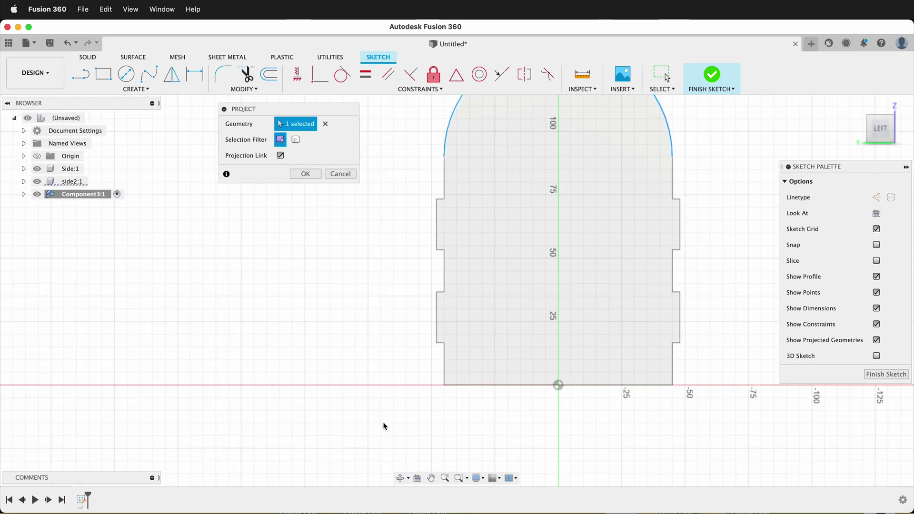
click(673, 385)
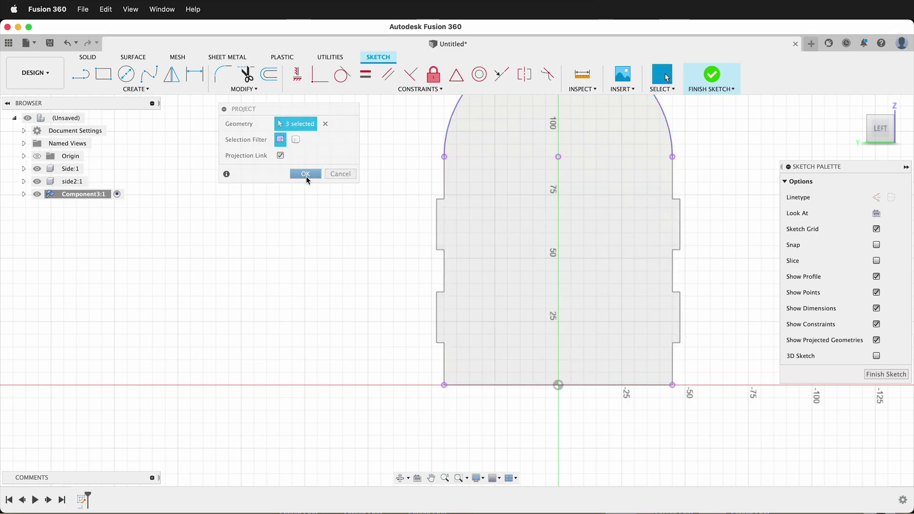
click(305, 174)
Step: Draw vertical lines from both ends of the projected arc down to the projected corner points, and finish the sketch
scroll(301, 275, down, 2)
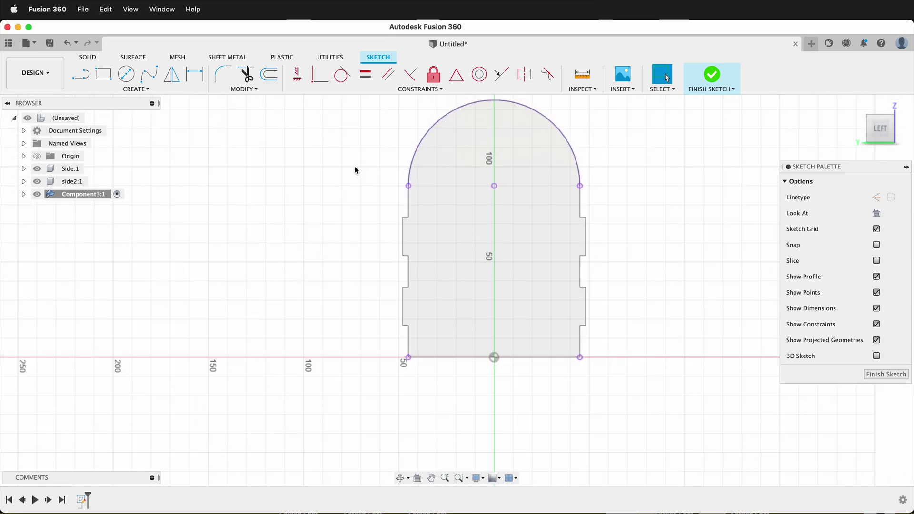
key(l)
click(408, 186)
click(409, 357)
key(Escape)
key(l)
click(580, 186)
click(580, 357)
click(886, 374)
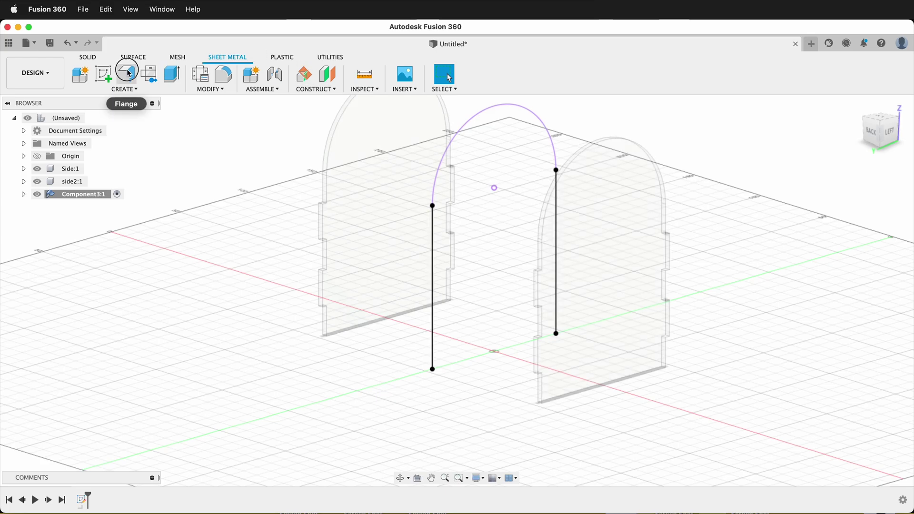
Step: Set up a flange from the arc and both vertical sketch lines with a Symmetric direction
click(127, 74)
click(467, 127)
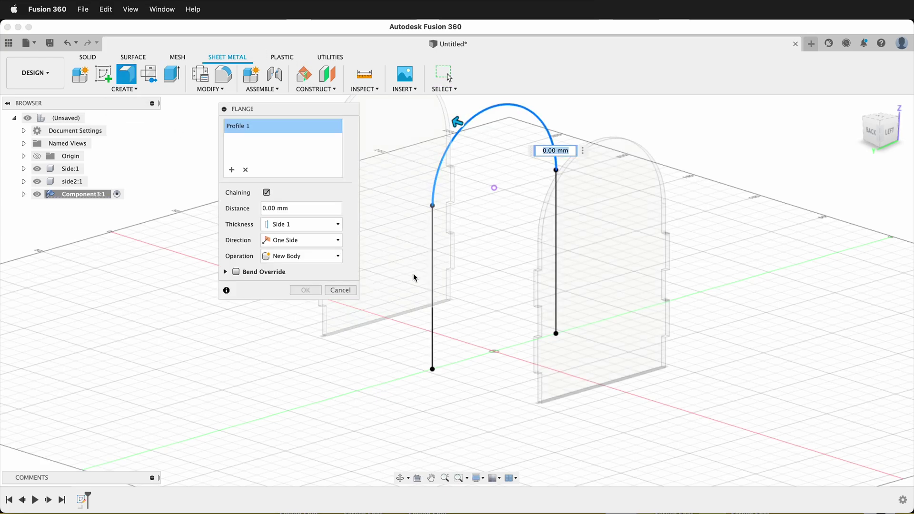
click(432, 258)
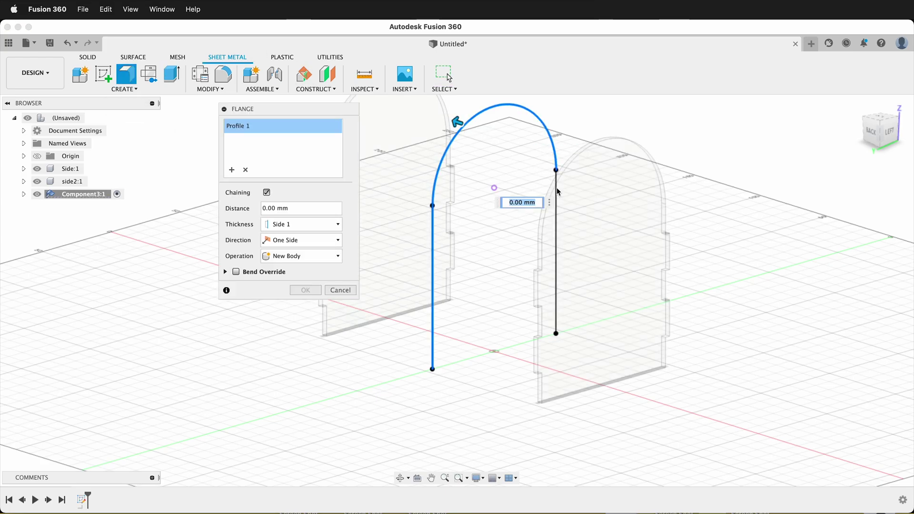
click(555, 223)
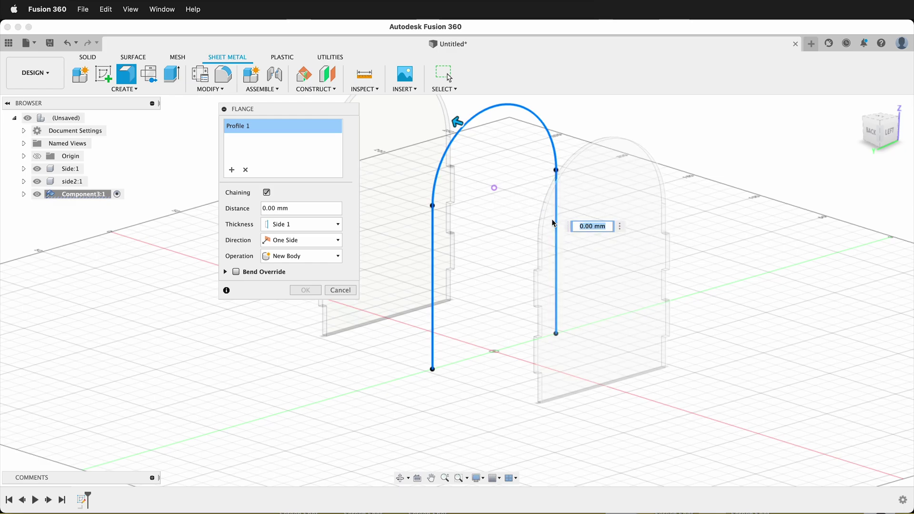
click(301, 244)
click(299, 276)
Step: Set the flange distance to innerWidth/2+ 2ply and create it as a new body
click(301, 211)
text(innerWidth/2)
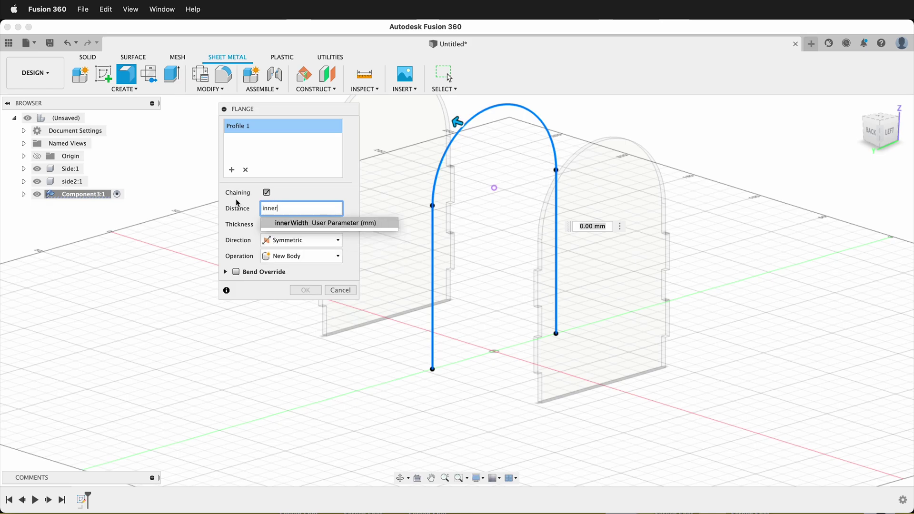
key(Return)
text(+ 2ply)
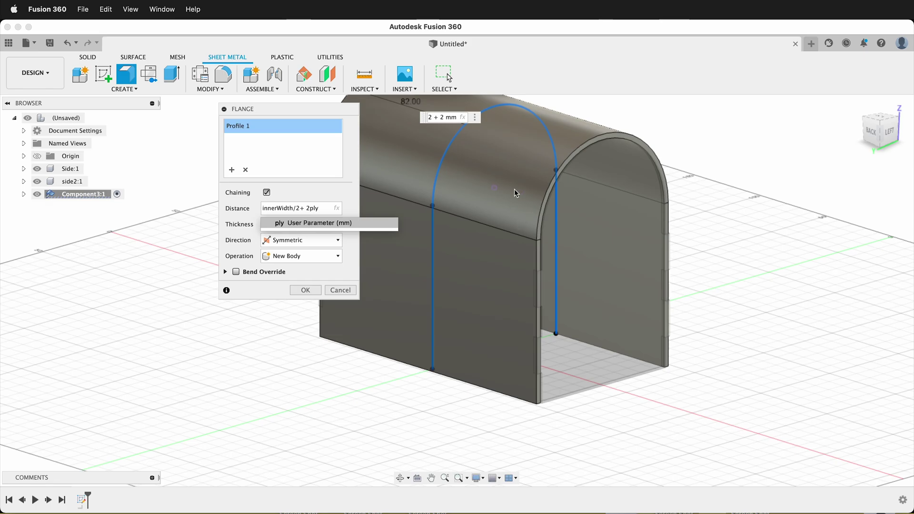
click(303, 292)
click(297, 291)
Step: Use Combine to cut both side panels out of the flange body, keeping the tool bodies
shift+middle_drag(257, 268, 628, 257)
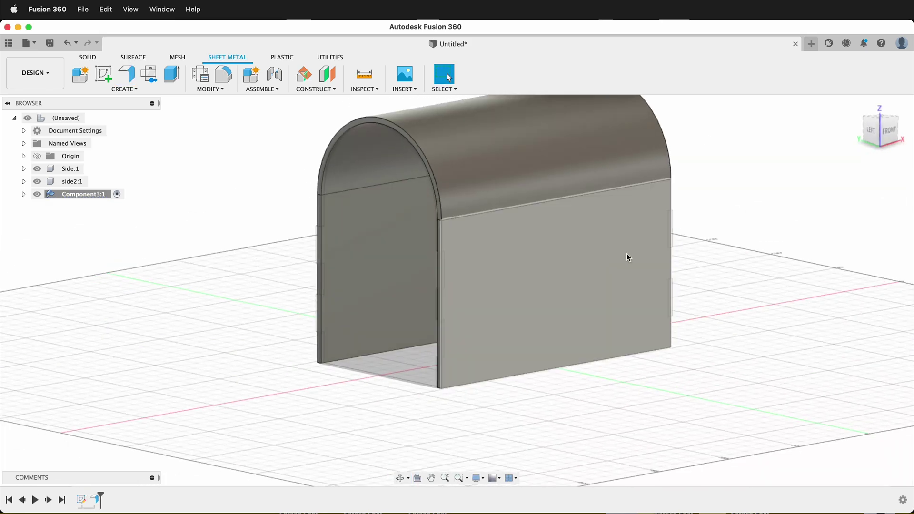
click(88, 57)
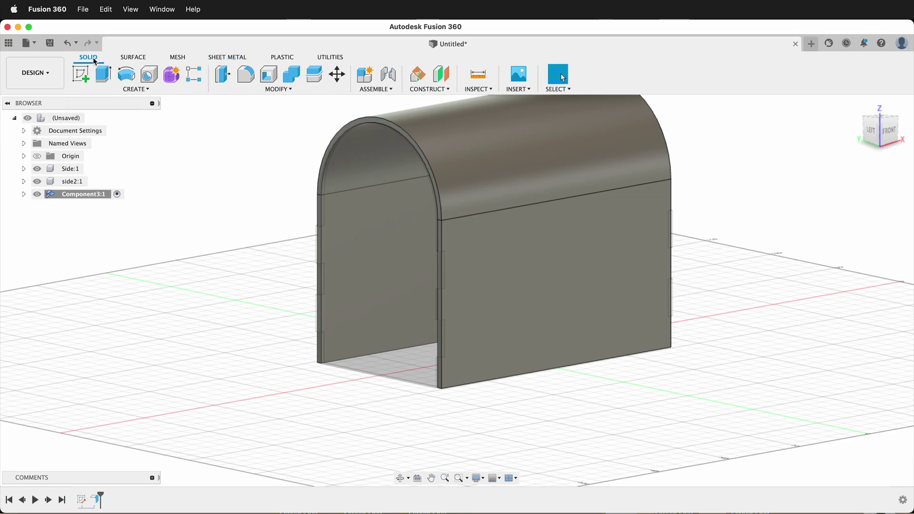
click(291, 75)
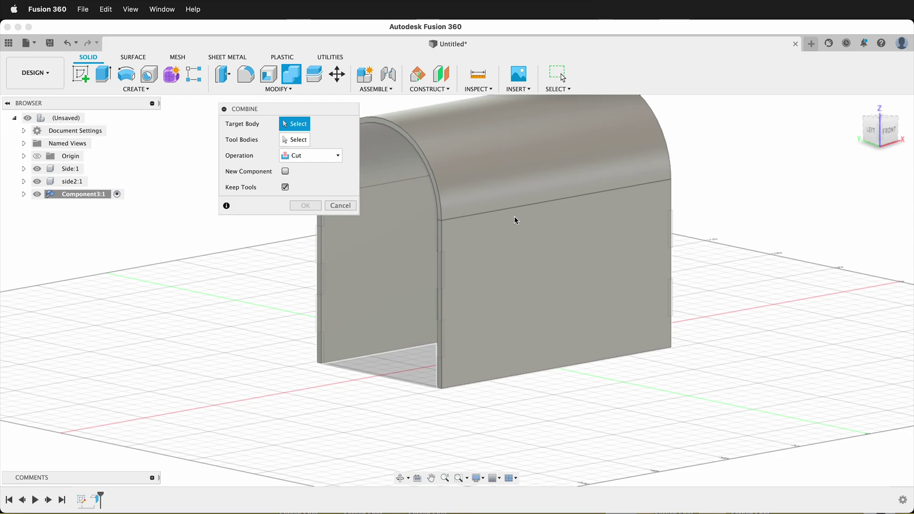
click(513, 243)
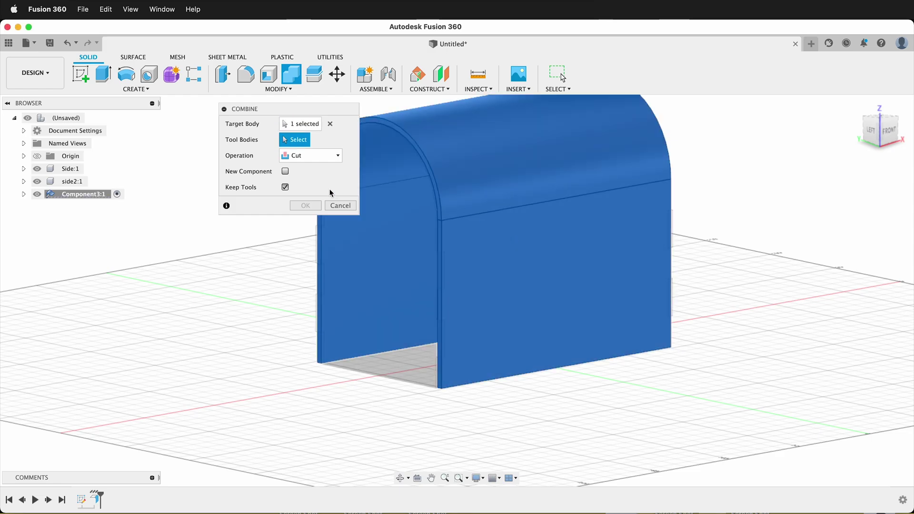
click(393, 287)
shift+middle_drag(537, 275, 566, 264)
click(566, 265)
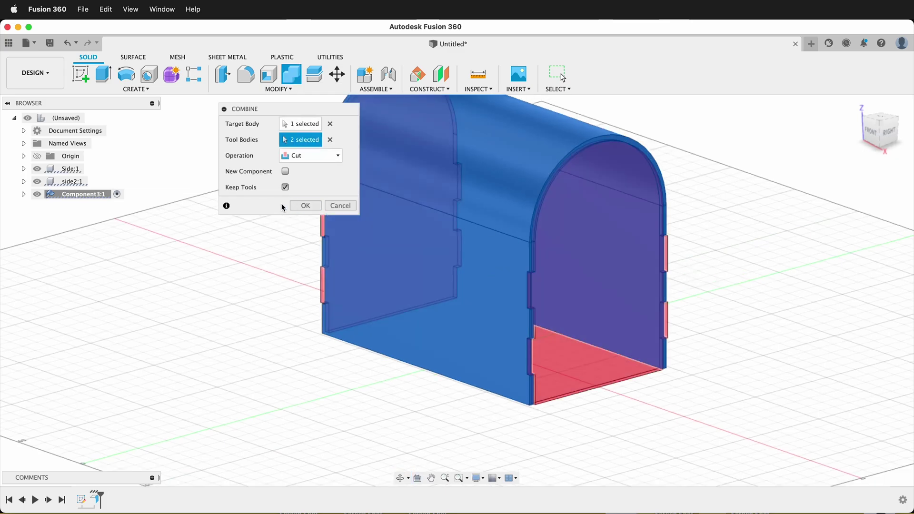
click(305, 205)
Step: Unfold all bends of the arched sheet metal body, keeping its flat vertical front face stationary
shift+middle_drag(194, 310, 286, 325)
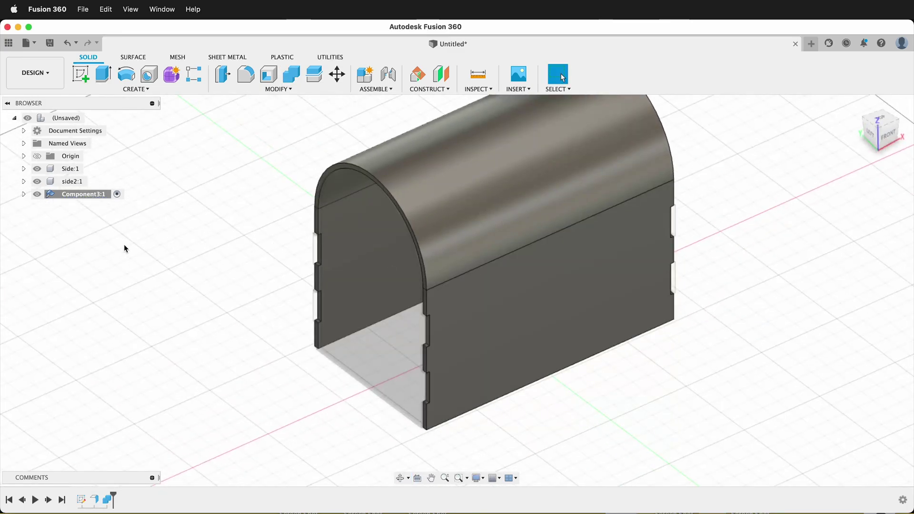
click(23, 194)
click(33, 232)
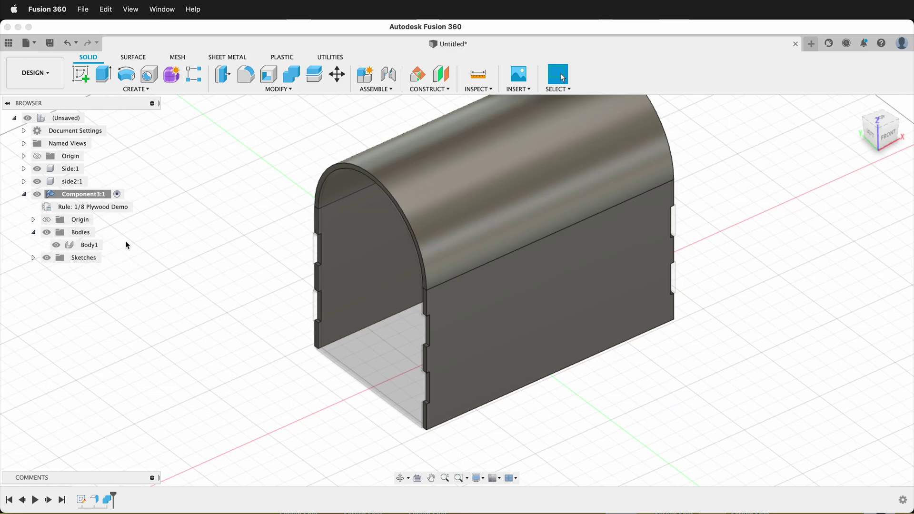
click(213, 58)
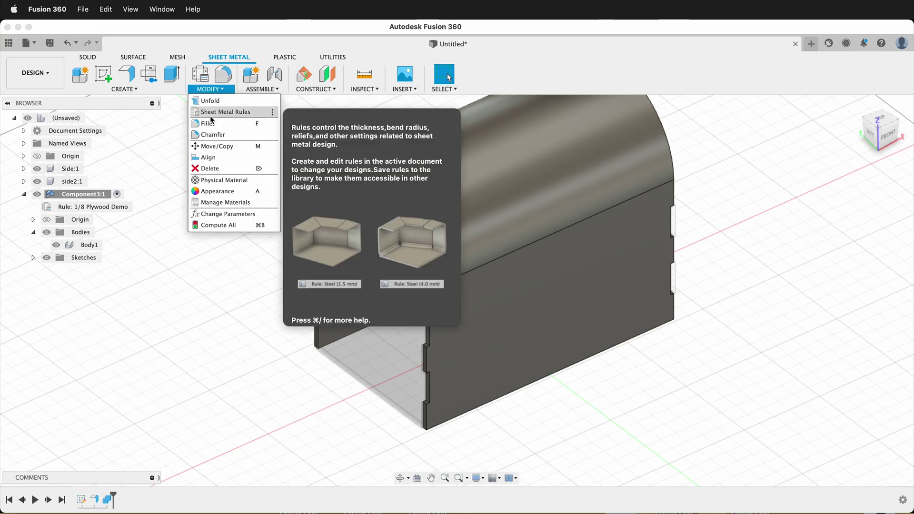
click(210, 100)
click(516, 347)
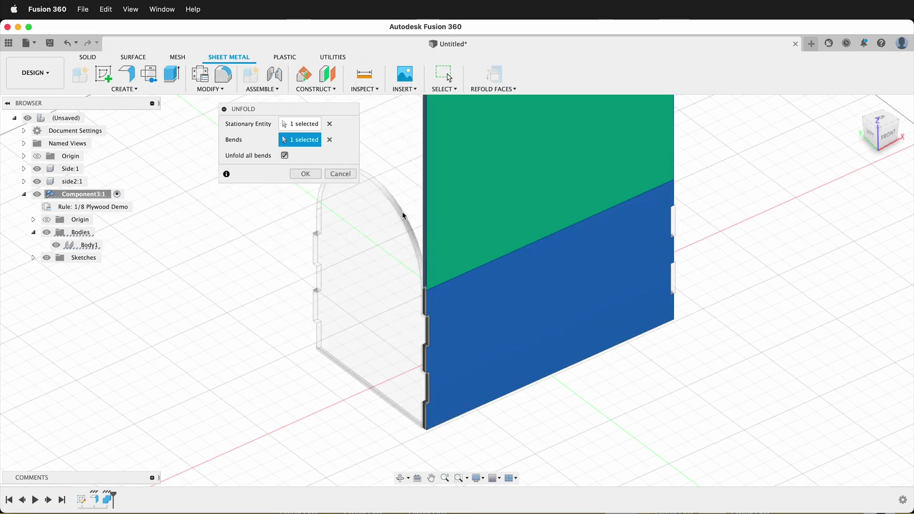
click(305, 174)
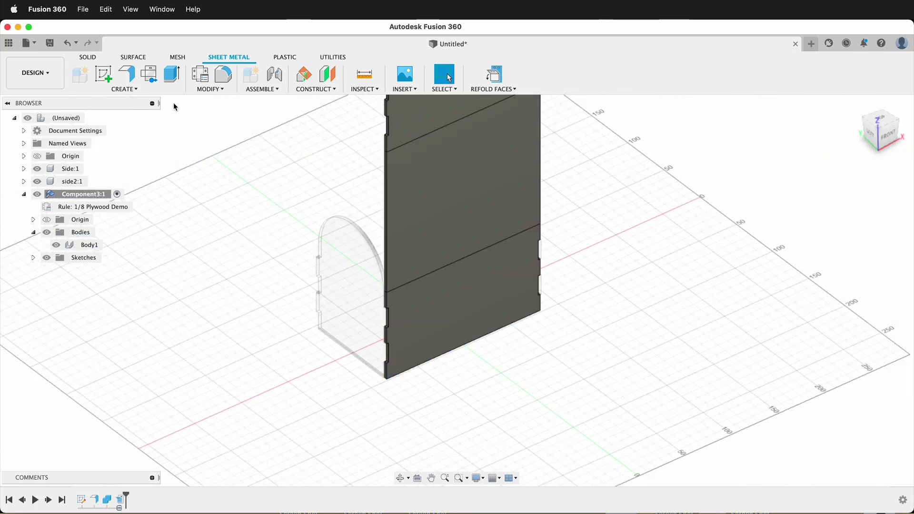
Step: Start a sketch on the middle section of the unfolded panel and project that section's four corner points
click(105, 74)
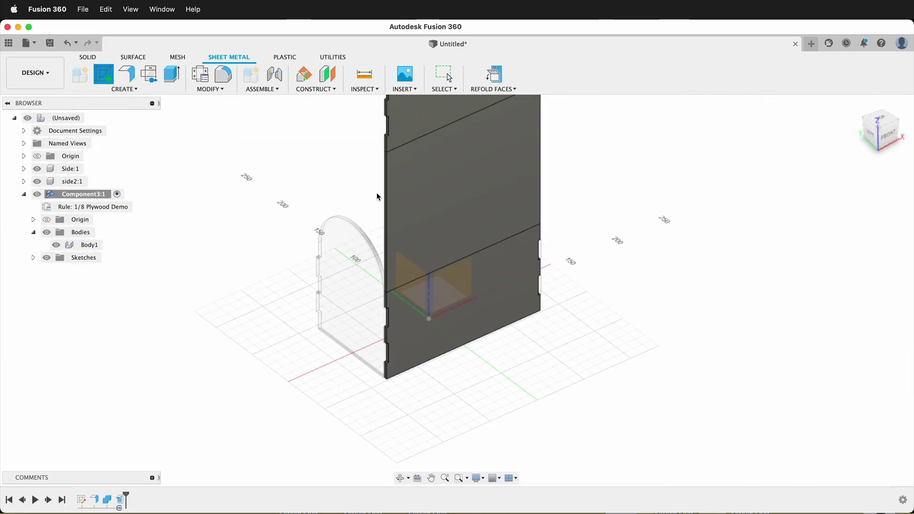
click(420, 223)
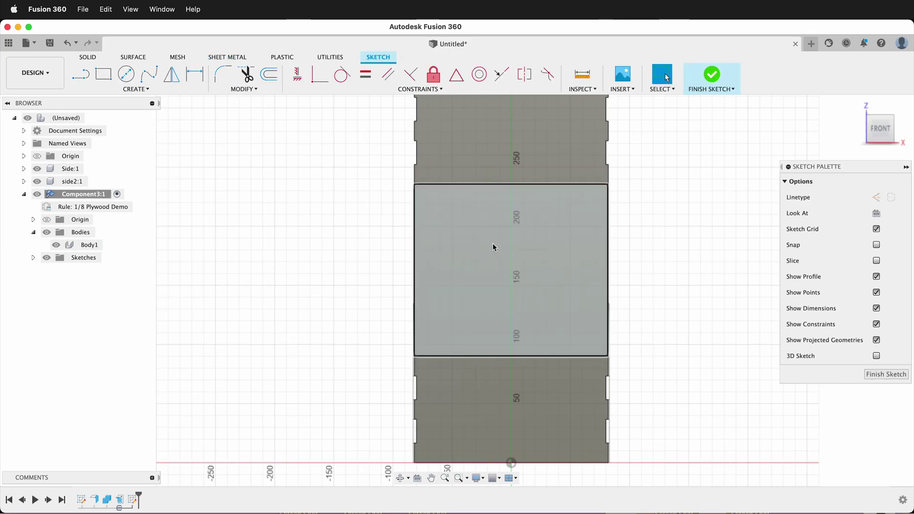
key(p)
click(492, 243)
scroll(444, 225, up, 3)
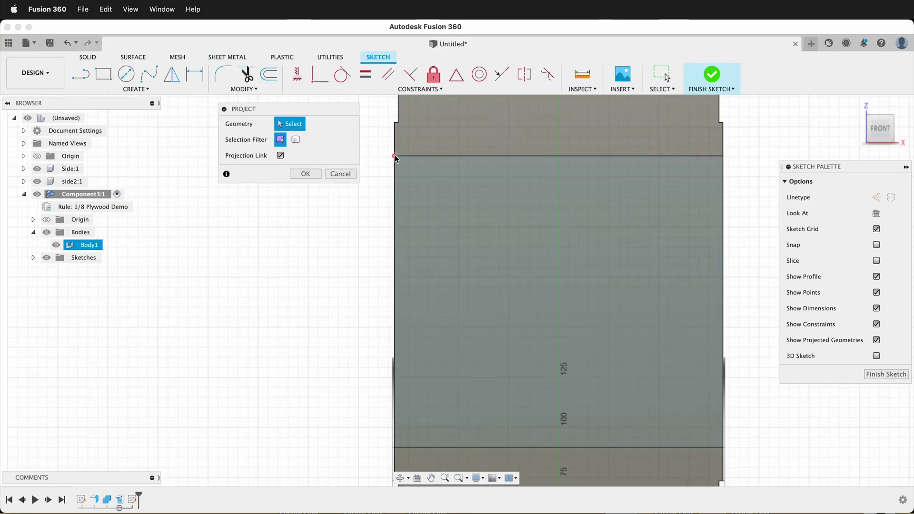
click(707, 156)
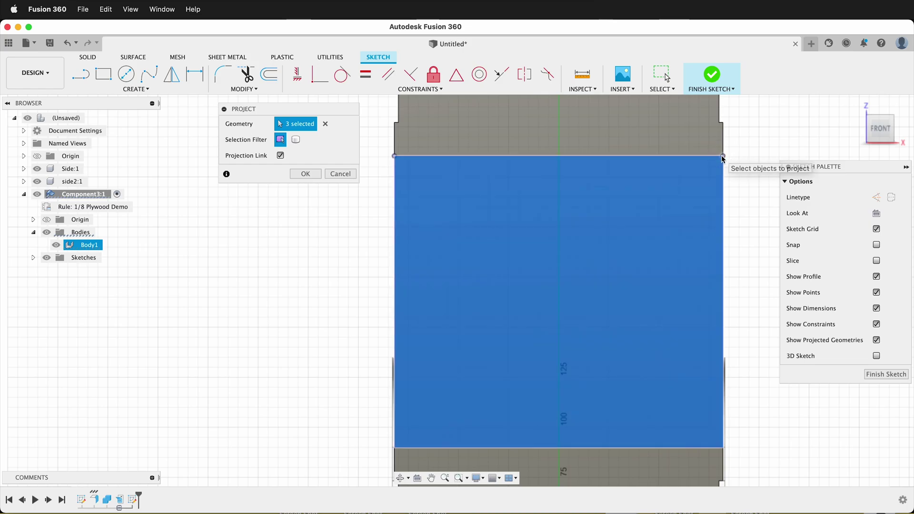
click(726, 446)
click(589, 448)
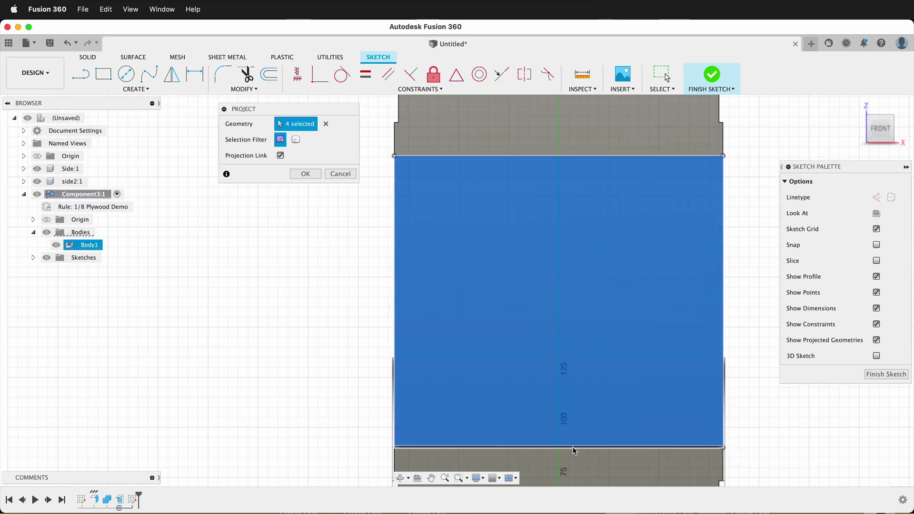
click(393, 438)
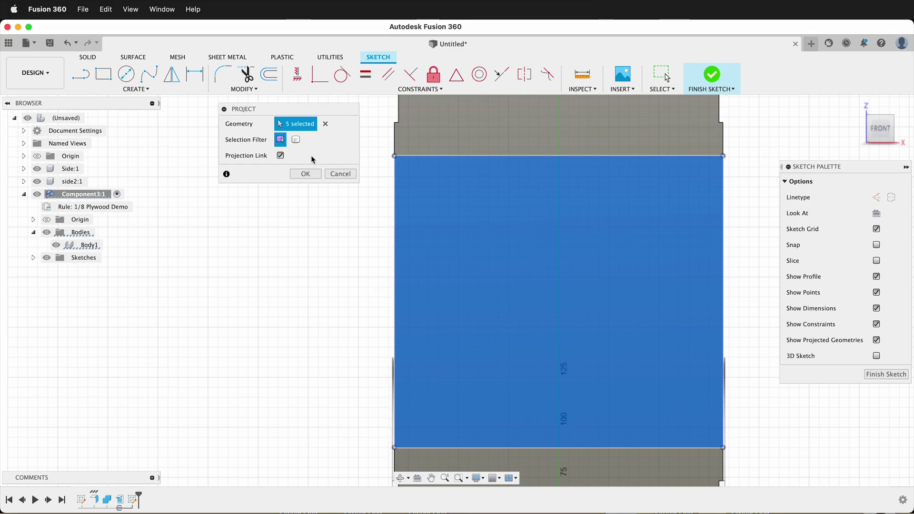
click(305, 174)
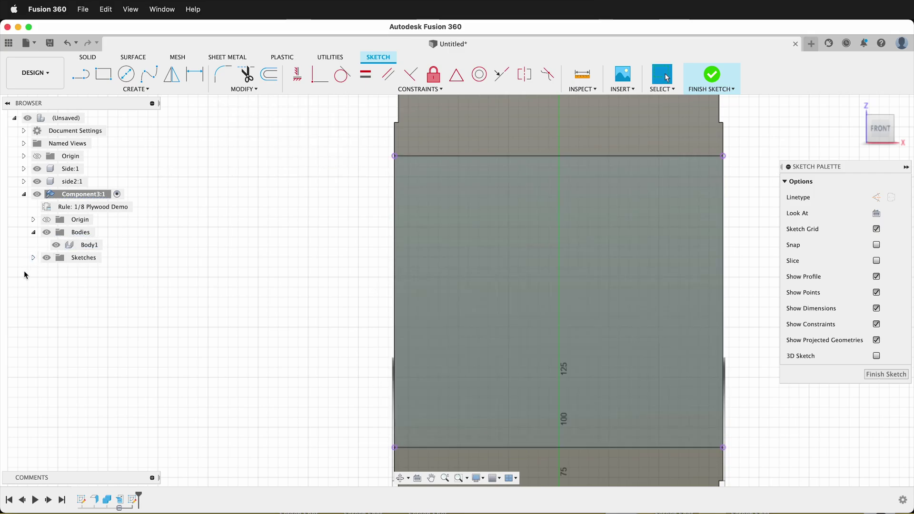
Step: Hide the unfolded body and both side components so only the sketch remains visible
click(56, 244)
click(37, 169)
click(37, 181)
scroll(167, 260, down, 2)
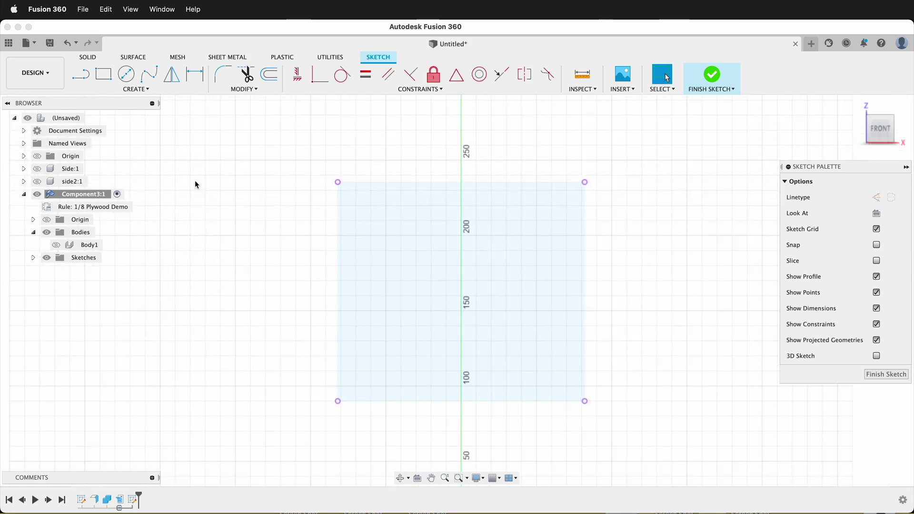
Step: Draw three horizontal lines across the projected rectangle: between the upper corners, between the lower corners, and between the side midpoints
key(l)
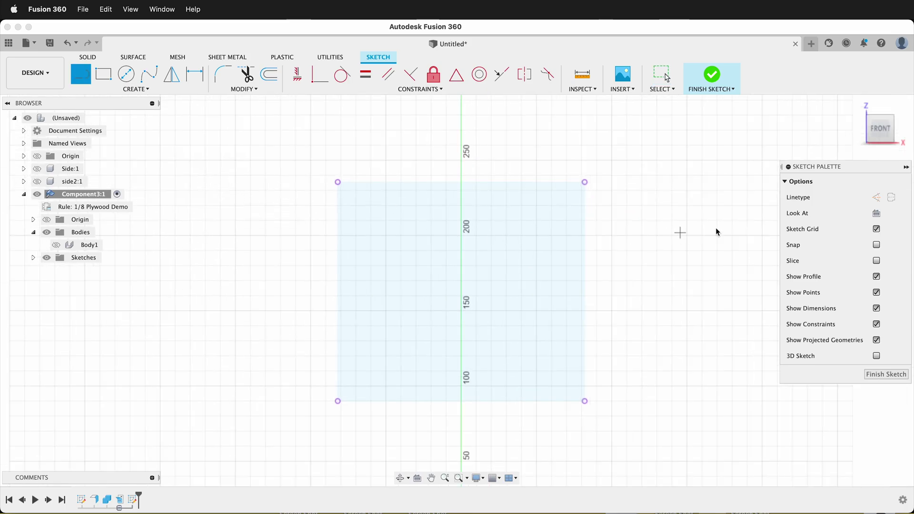
click(337, 182)
double_click(585, 182)
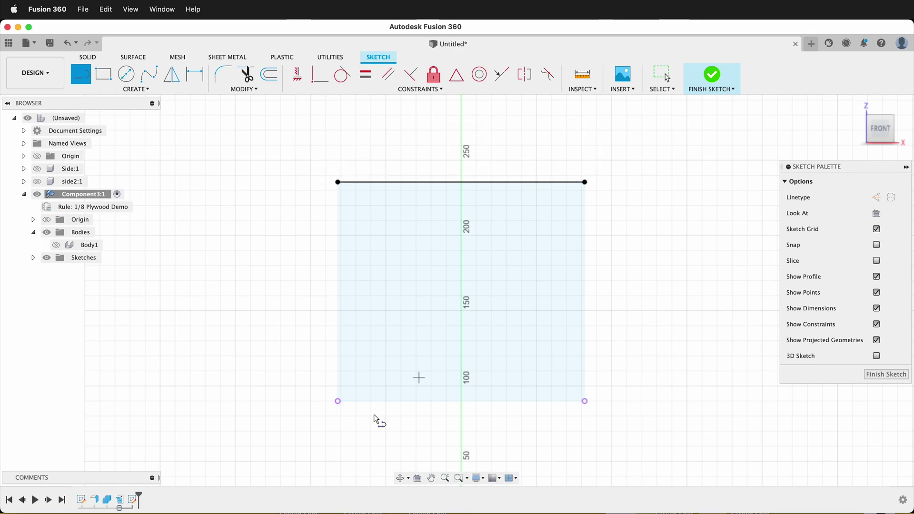
click(338, 401)
double_click(584, 400)
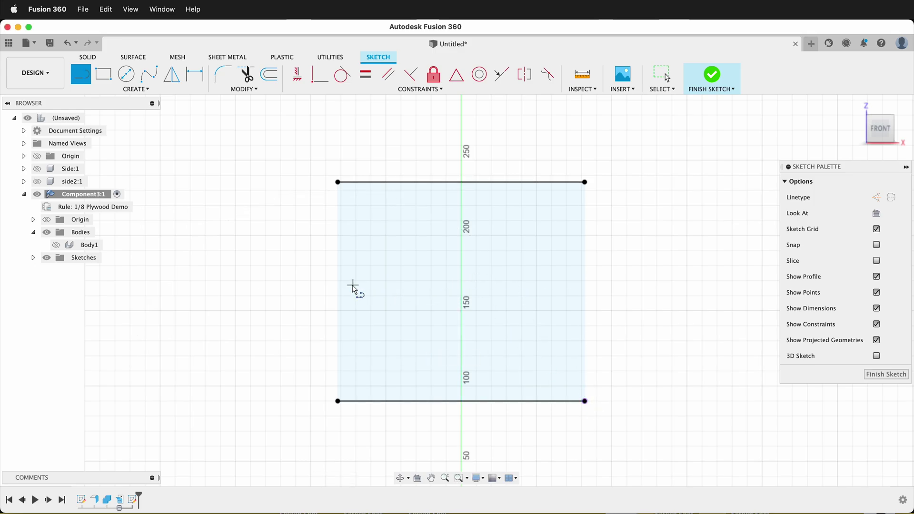
click(337, 291)
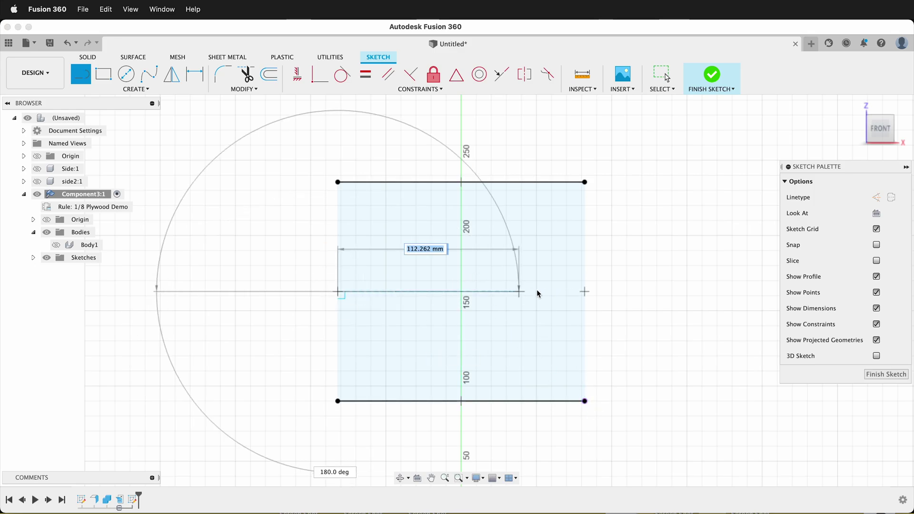
double_click(585, 292)
key(Escape)
Step: Convert the rectangle's upper line and middle line to construction lines
click(514, 182)
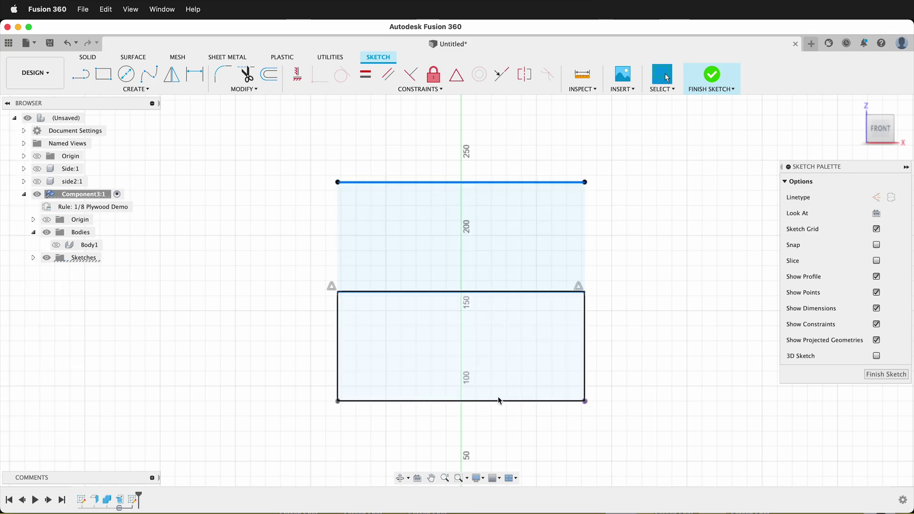
click(491, 292)
key(x)
scroll(490, 301, up, 3)
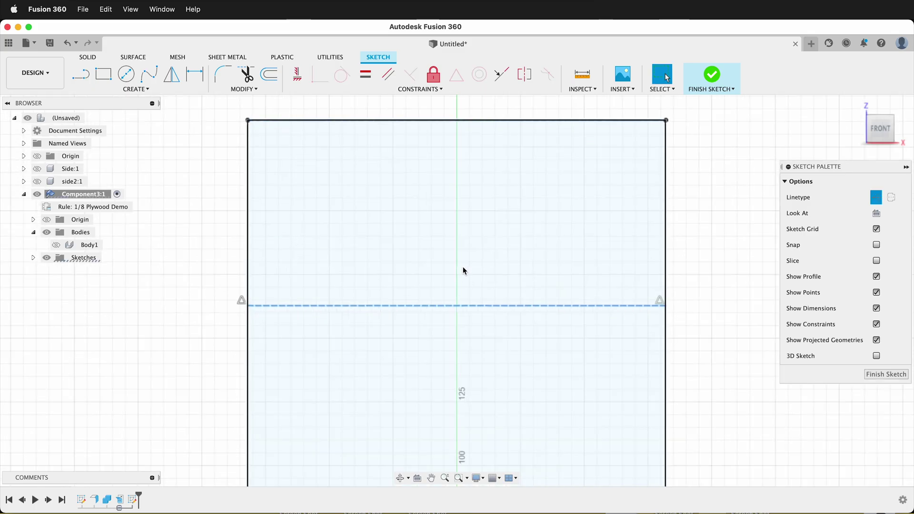
key(Escape)
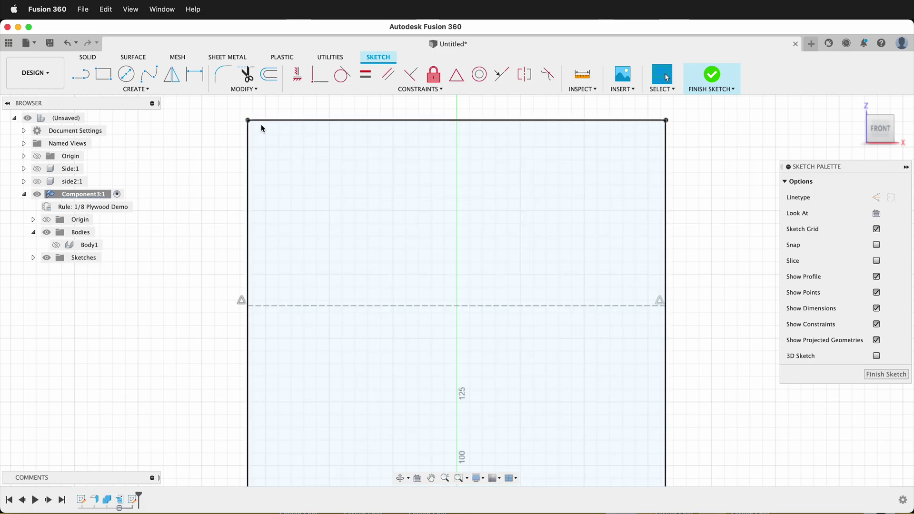
Step: Draw a short line along the upper construction line, starting outside the rectangle's left edge, and constrain it horizontal
key(l)
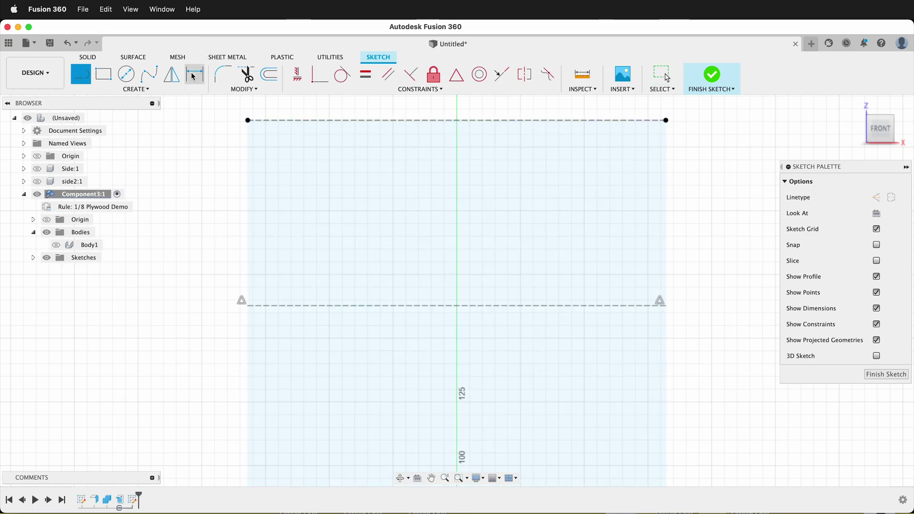
scroll(233, 196, down, 2)
scroll(251, 123, up, 5)
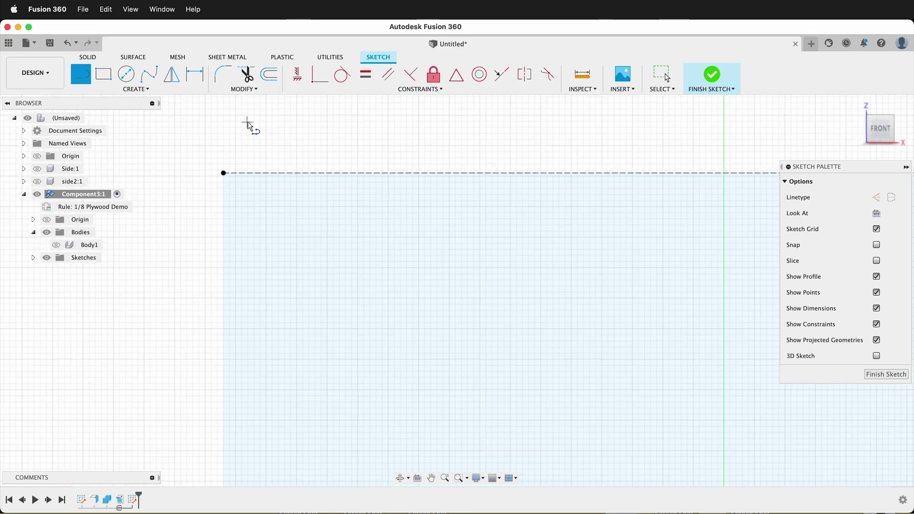
click(197, 173)
double_click(370, 170)
key(Escape)
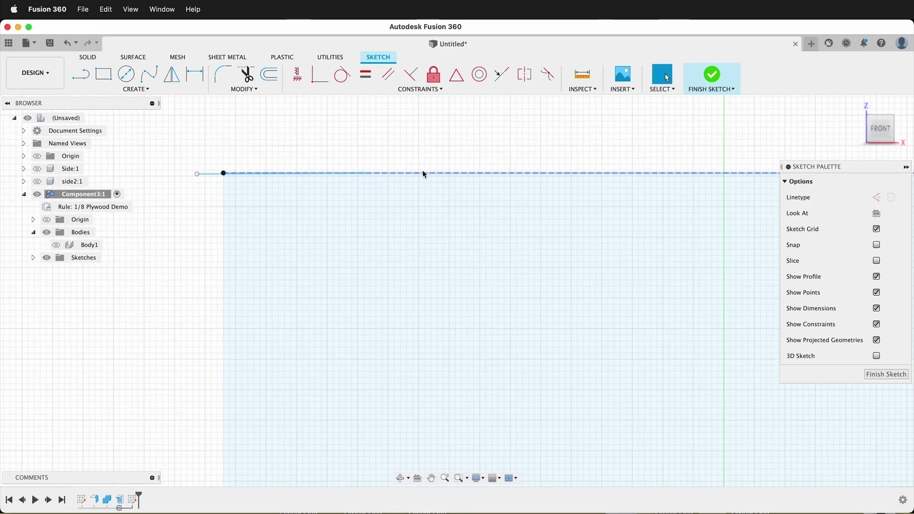
click(219, 179)
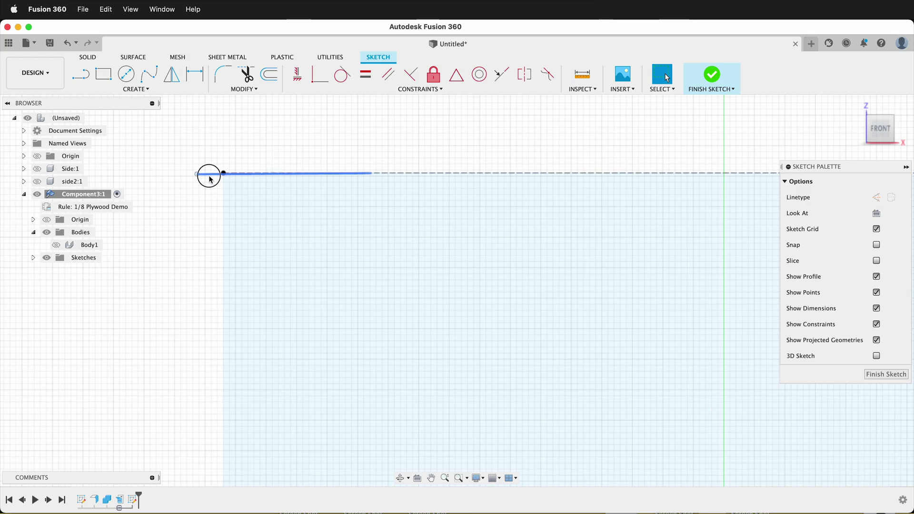
click(297, 74)
click(278, 175)
Step: Draw two more line segments along the upper construction line with gaps between them, ending the last one beyond the right edge
key(l)
click(408, 175)
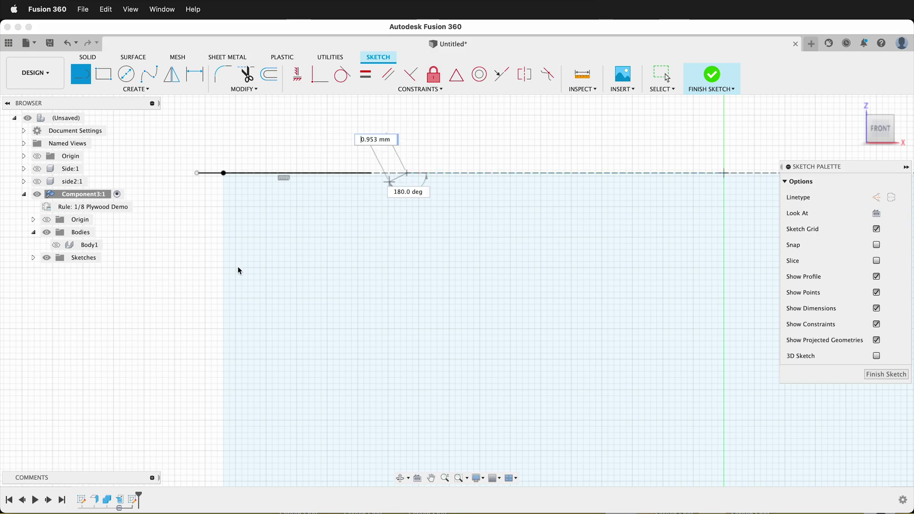
scroll(249, 261, down, 2)
double_click(543, 206)
scroll(307, 276, down, 2)
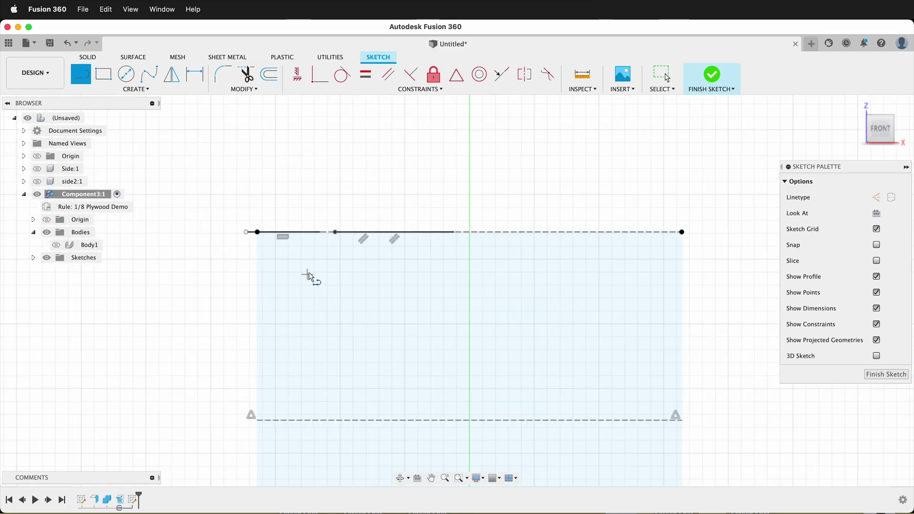
click(545, 232)
double_click(709, 232)
key(Escape)
Step: Dimension the space between the first and second segments with the gap parameter
scroll(281, 168, up, 1)
scroll(281, 168, up, 2)
key(d)
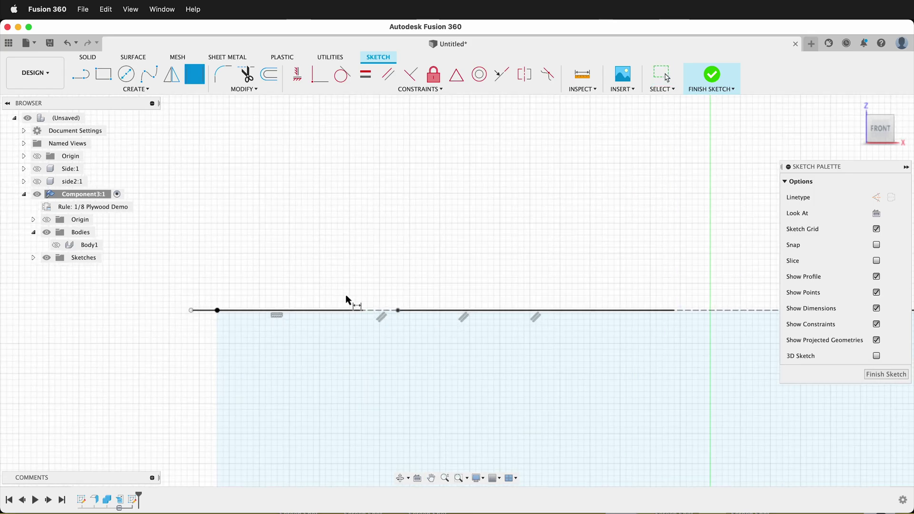
click(362, 311)
click(398, 310)
click(383, 288)
text(gap)
key(Return)
Step: Dimension the space between the second and third segments with the gap parameter
scroll(337, 324, right, 5)
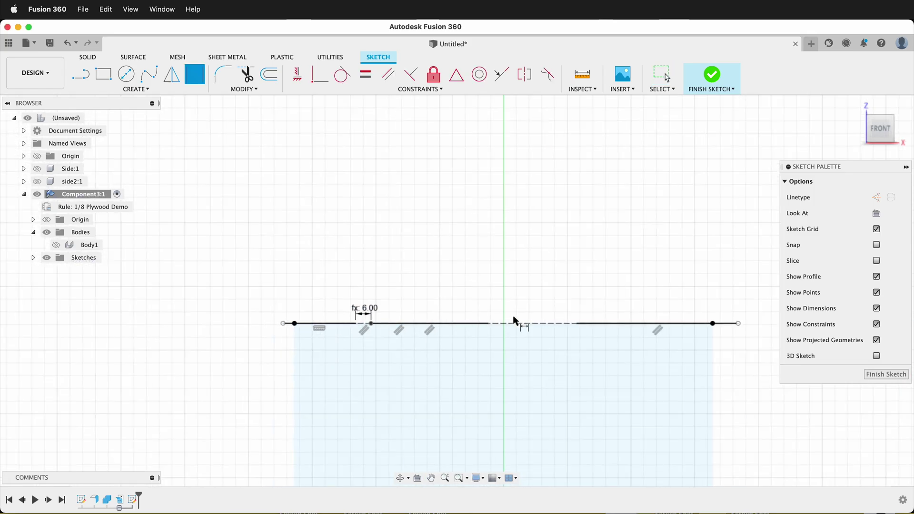
click(445, 326)
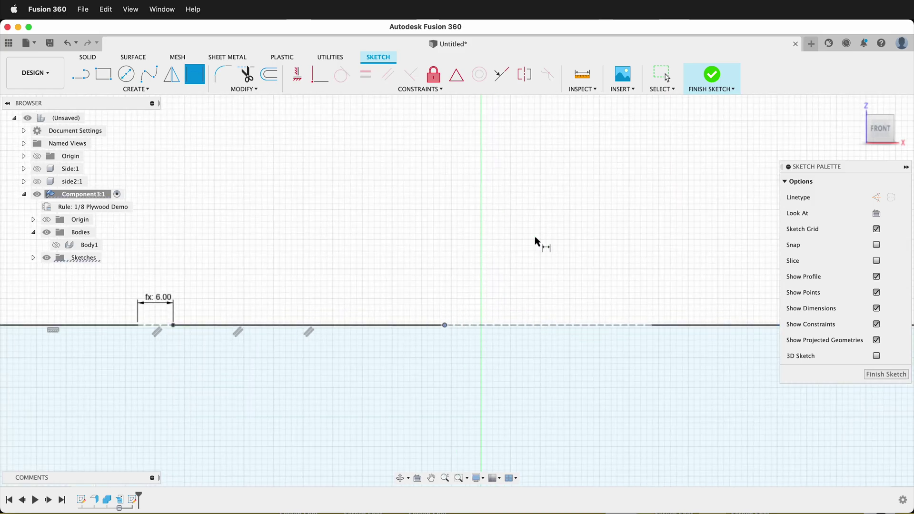
click(651, 326)
click(579, 279)
text(gap)
key(Return)
Step: Dimension the first segment's overhang past the rectangle's left edge to 0.5 mm
scroll(349, 238, down, 5)
scroll(177, 284, up, 8)
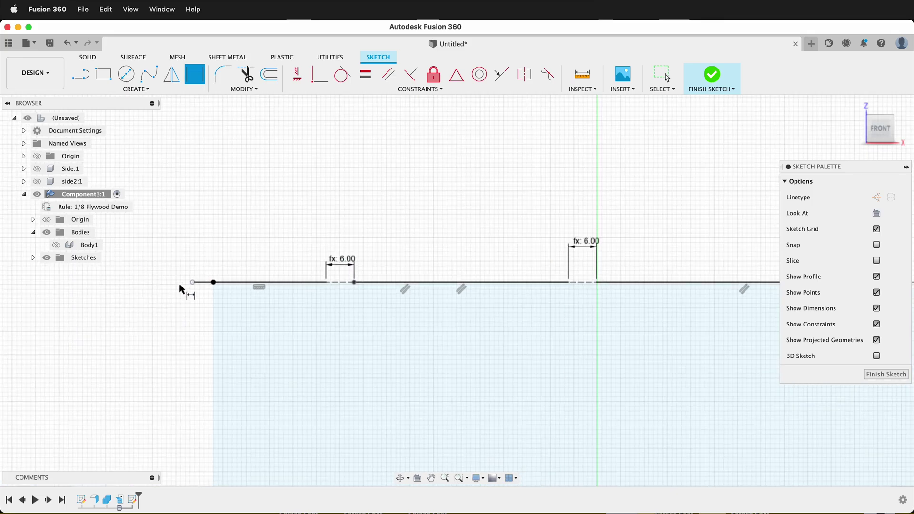
click(195, 281)
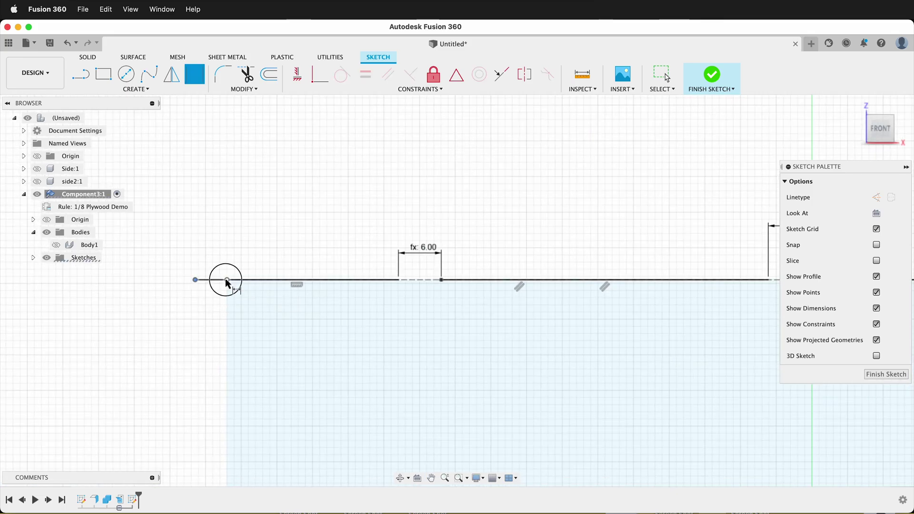
click(226, 280)
click(210, 263)
text(.)
key(Return)
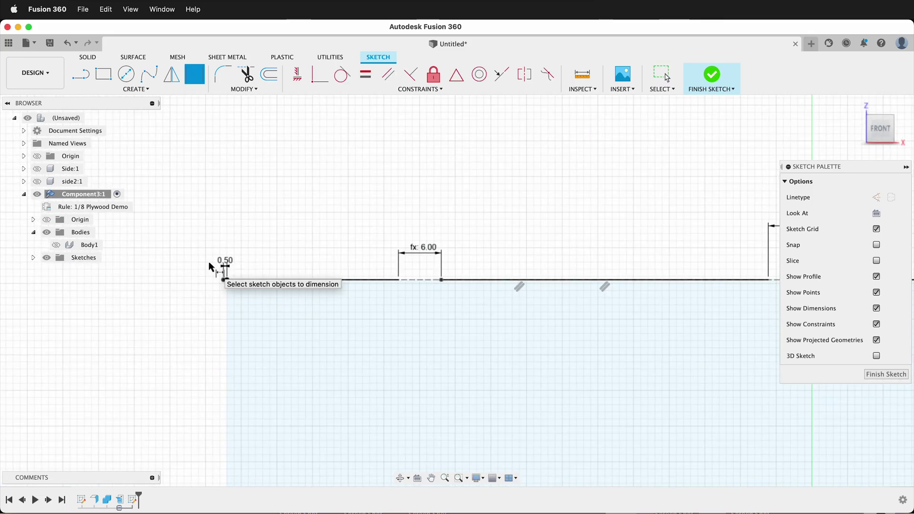
Step: Move the last segment's free end beyond the rectangle's right edge and dimension that overhang to 0.5 mm
scroll(310, 286, down, 3)
scroll(590, 295, up, 5)
key(Escape)
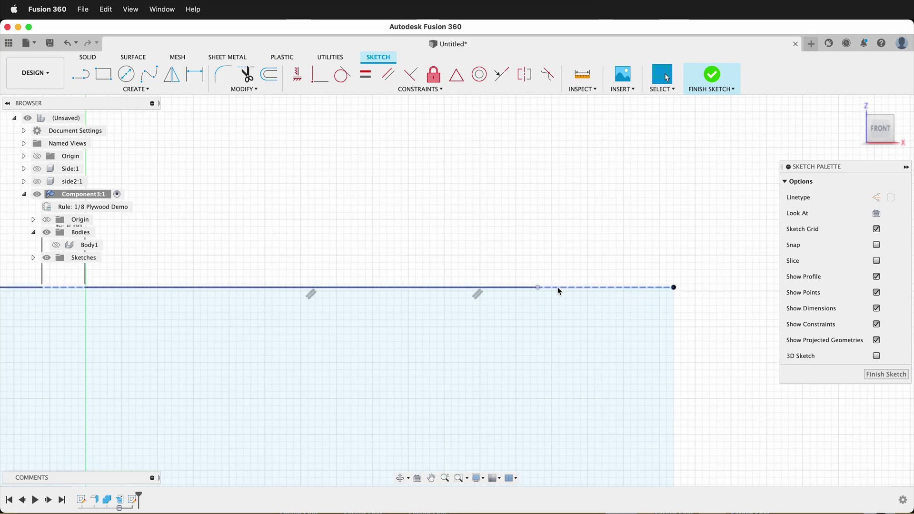
scroll(552, 288, up, 3)
drag(530, 287, 756, 288)
key(d)
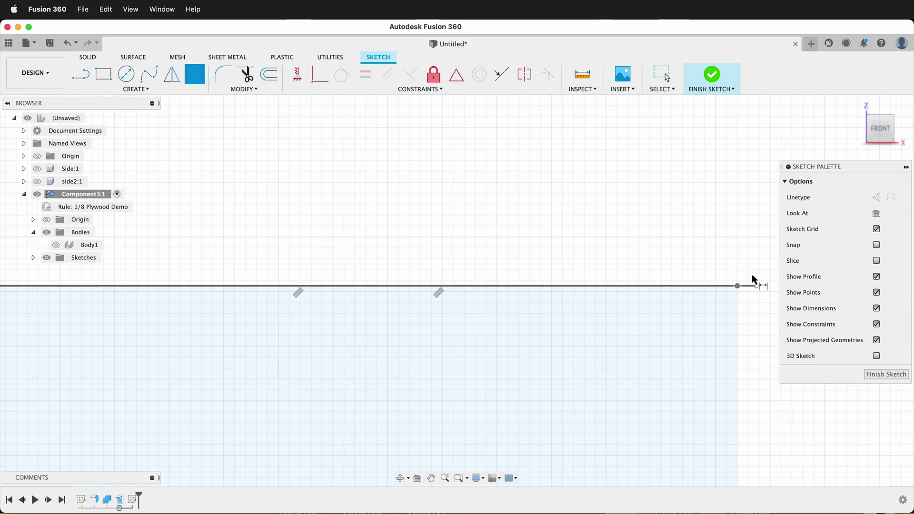
click(755, 286)
click(747, 265)
text(.5)
key(Return)
scroll(686, 277, down, 5)
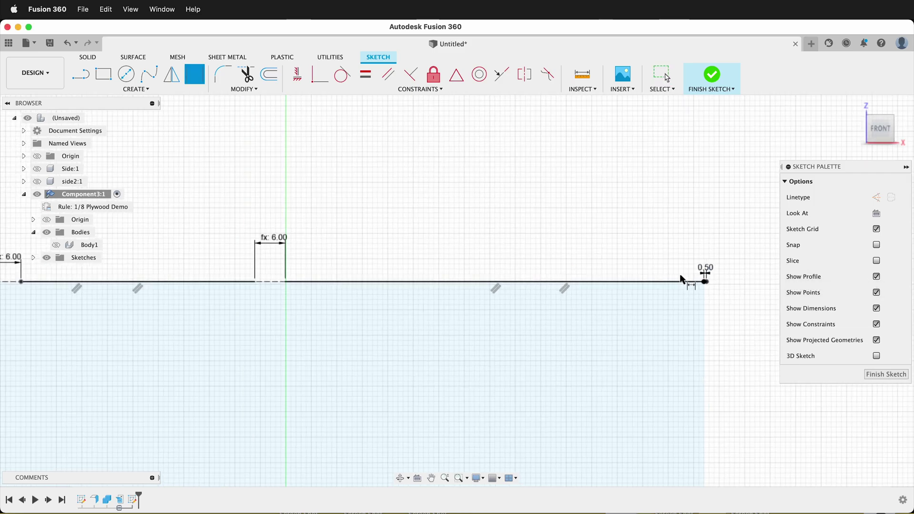
Step: Constrain the three line segments along the rectangle's upper edge to equal length
click(366, 75)
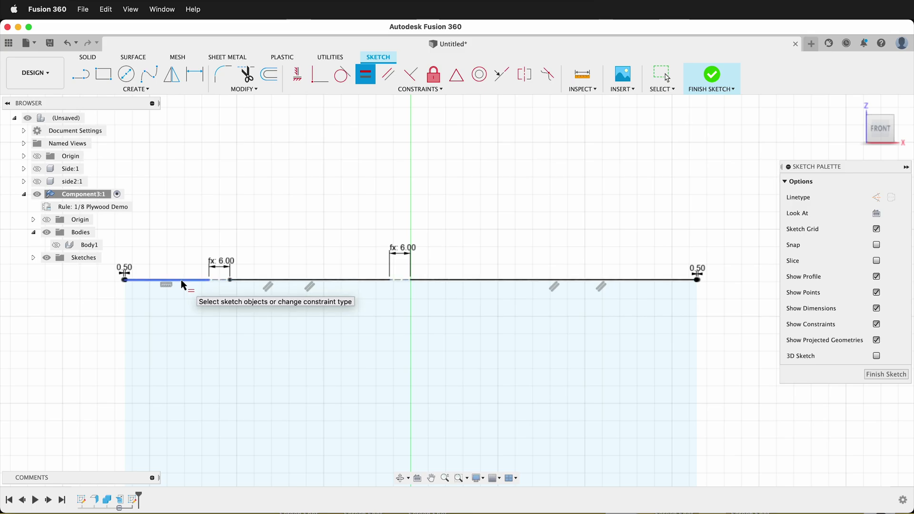
click(181, 281)
click(250, 281)
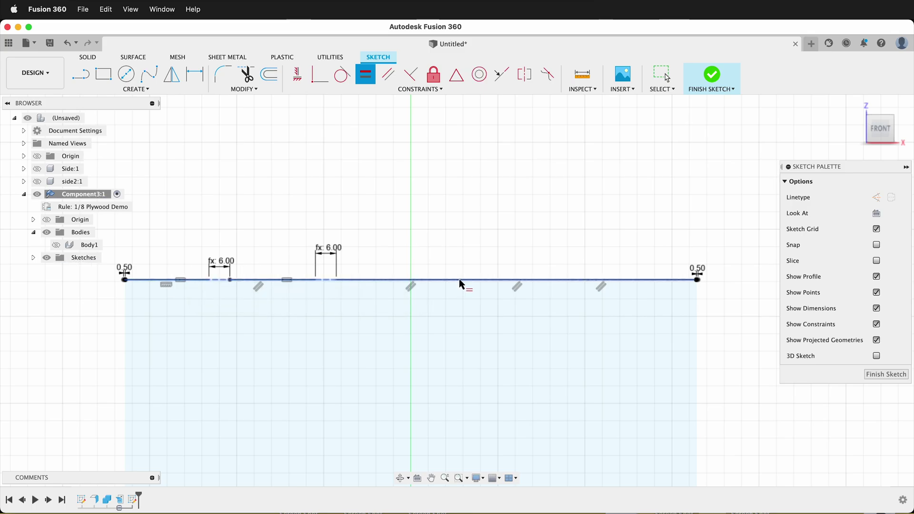
click(460, 280)
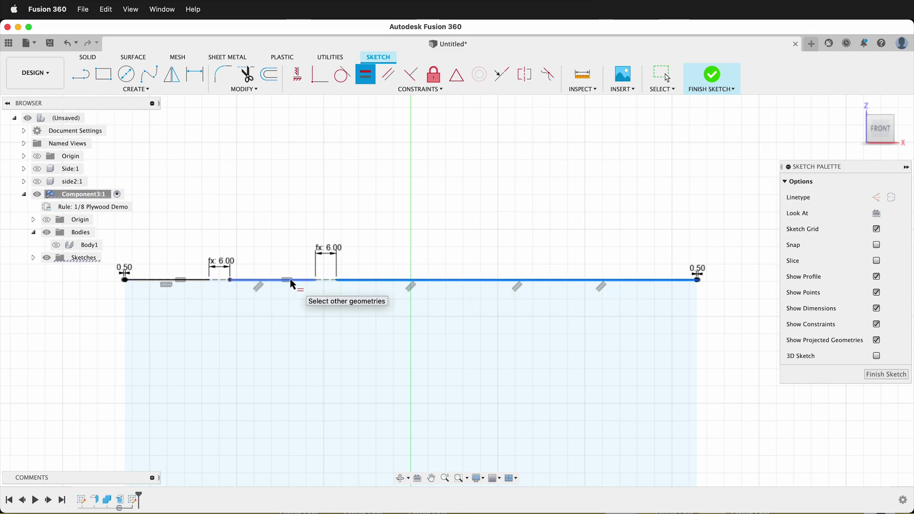
click(290, 280)
Step: Sketch two separate horizontal lines side by side just below the rectangle's upper edge as the second row of slits
scroll(269, 233, down, 1)
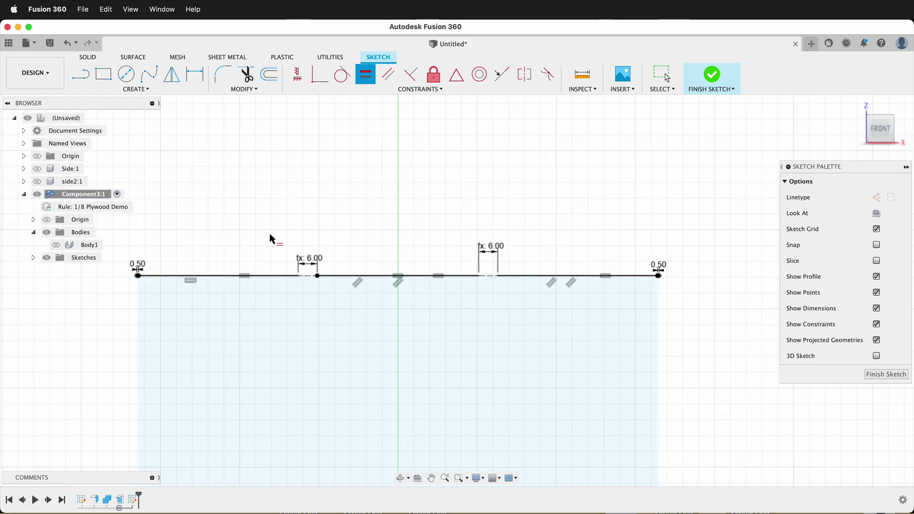
key(l)
scroll(226, 293, up, 2)
click(188, 292)
click(372, 293)
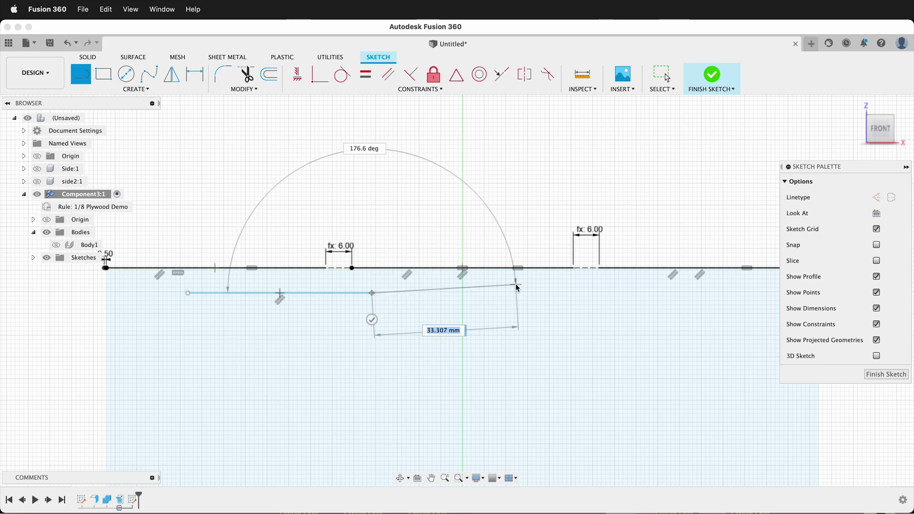
key(Escape)
click(486, 293)
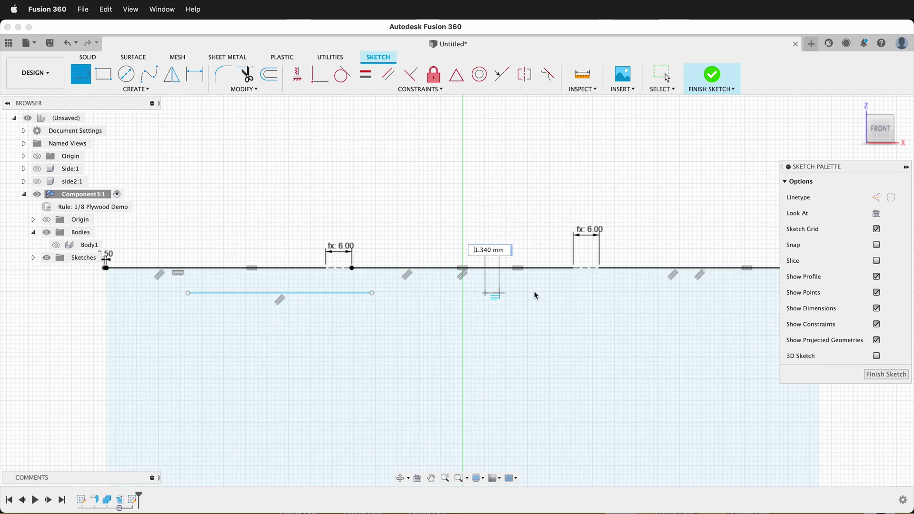
click(623, 293)
key(Escape)
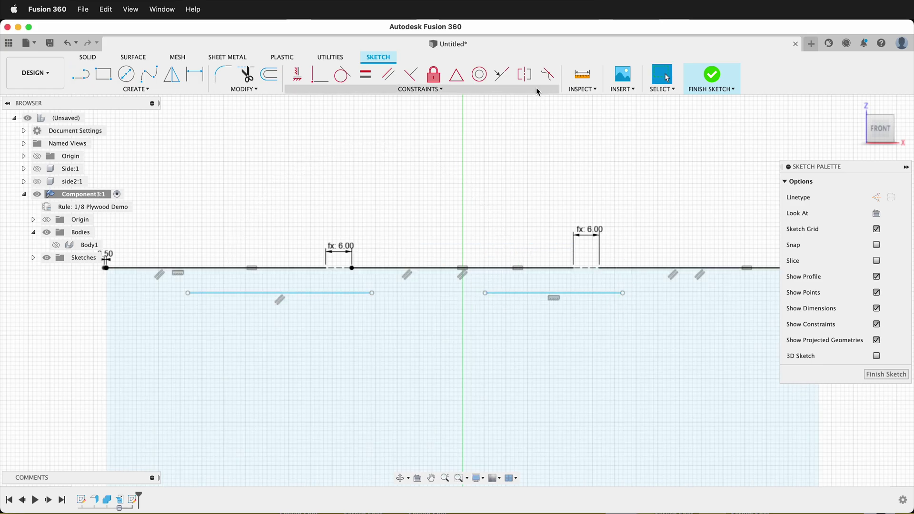
Step: Make the two second-row slit lines collinear
click(502, 74)
click(348, 293)
click(546, 293)
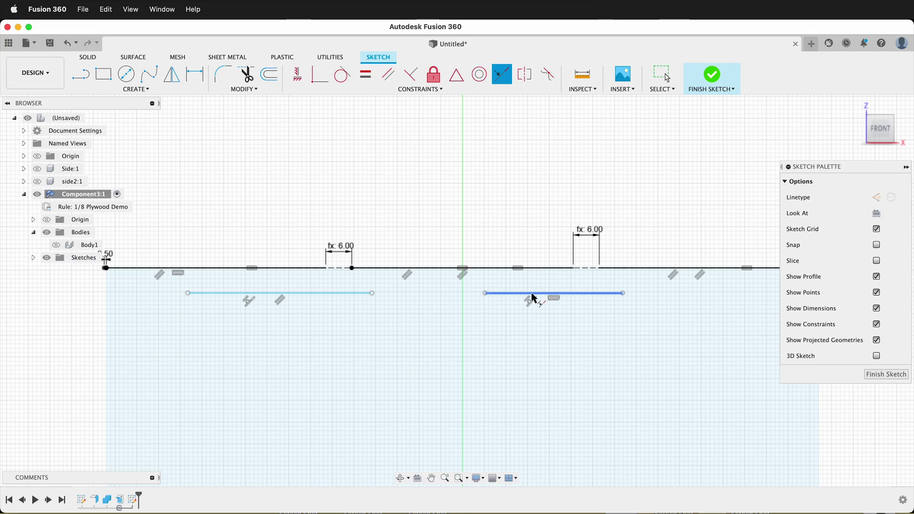
Step: Dimension the horizontal distance from the rectangle's upper-left corner to the first second-row line's start with the gap parameter
key(d)
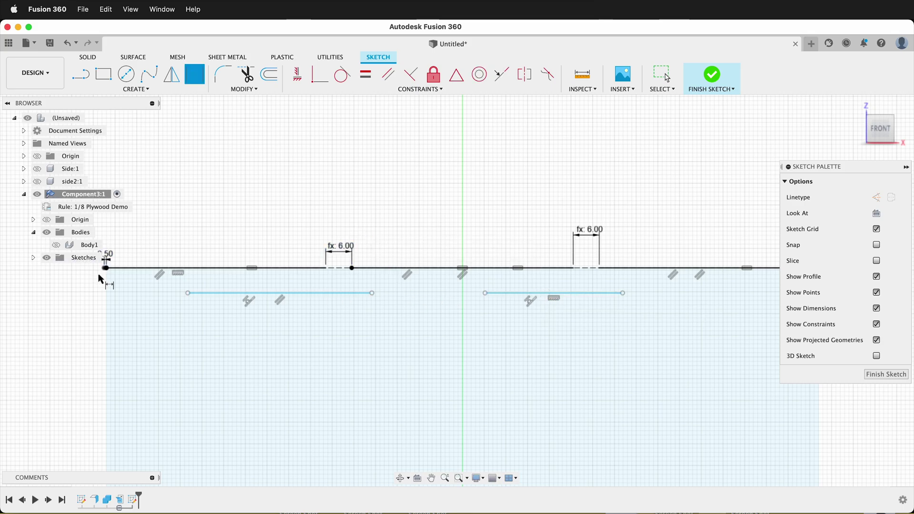
scroll(105, 276, up, 5)
click(105, 265)
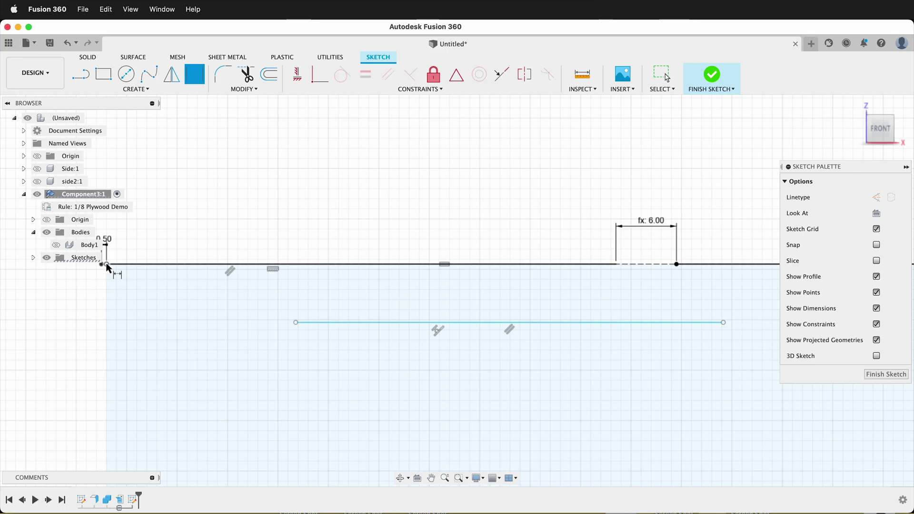
click(296, 324)
click(199, 338)
text(gap)
key(Return)
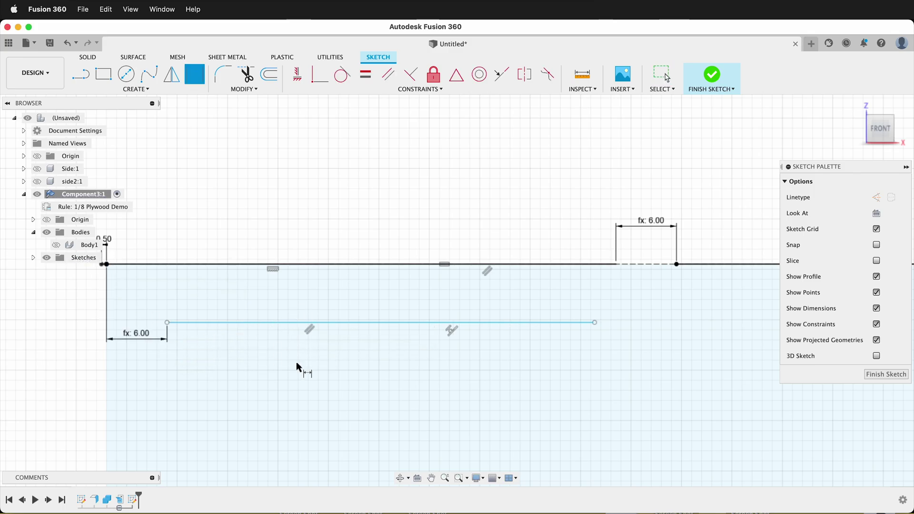
Step: Dimension the space between the two second-row lines with the gap parameter
scroll(356, 359, down, 5)
click(458, 345)
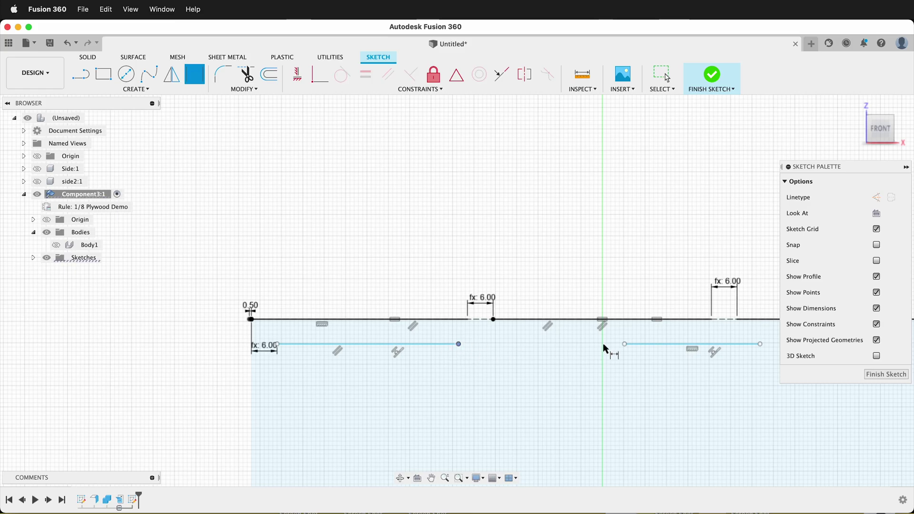
click(624, 344)
click(562, 367)
text(gap)
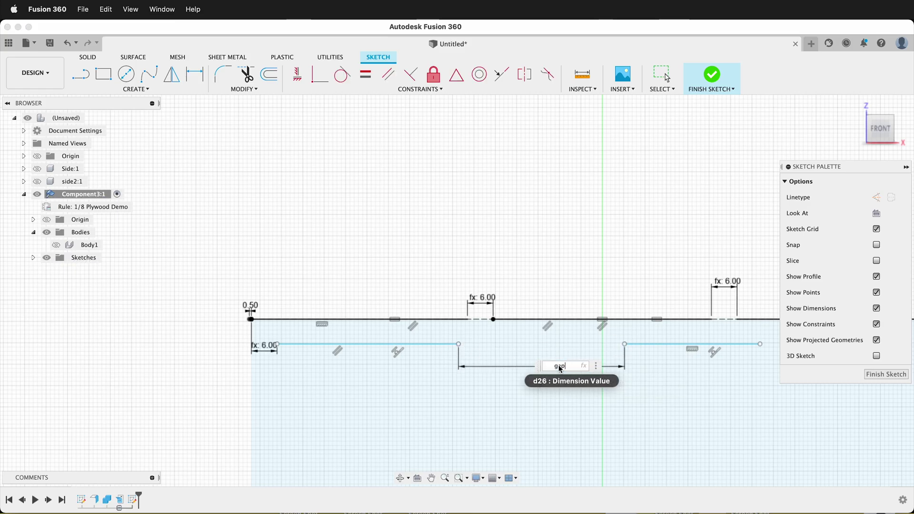
key(Return)
Step: Dimension the horizontal distance from the second-row line's right end to the rectangle's upper-right corner with the gap parameter
scroll(347, 300, down, 3)
scroll(551, 353, down, 3)
scroll(631, 339, up, 8)
scroll(618, 320, up, 5)
click(603, 315)
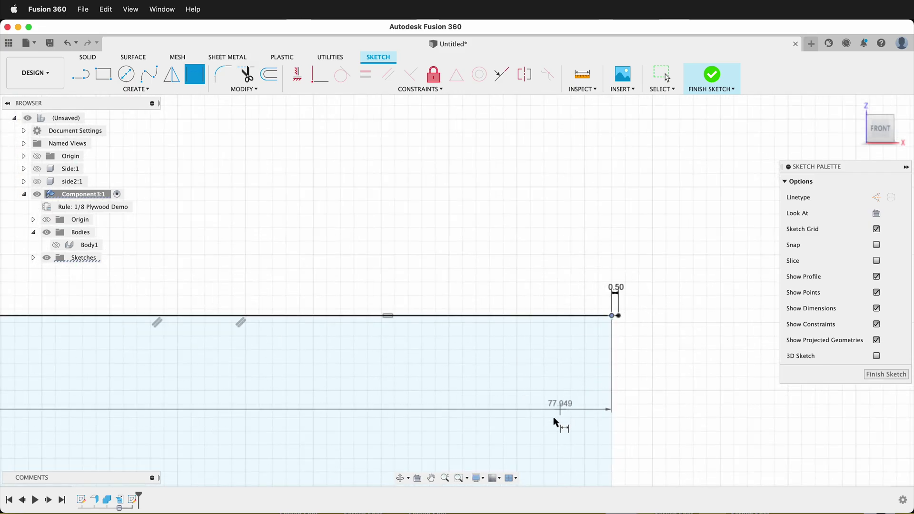
click(481, 412)
text(gap)
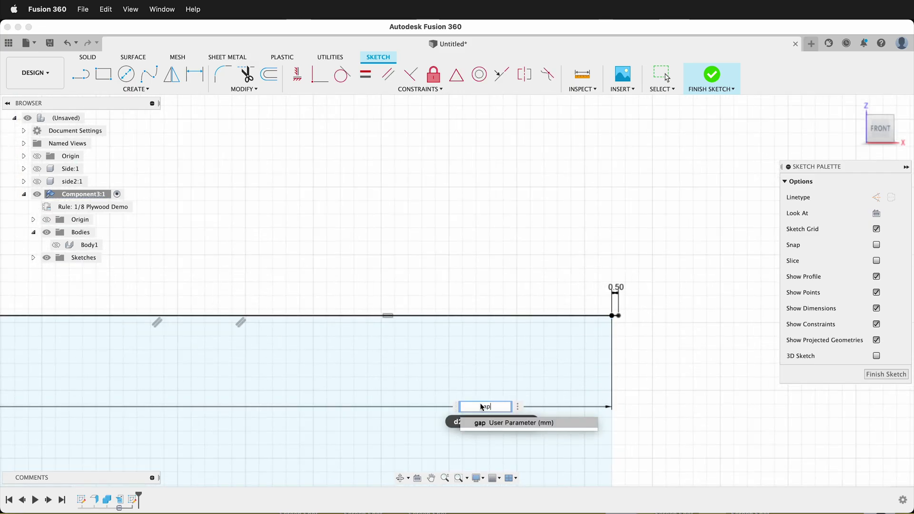
key(Return)
Step: Constrain the two second-row slit lines to equal length
scroll(572, 283, down, 5)
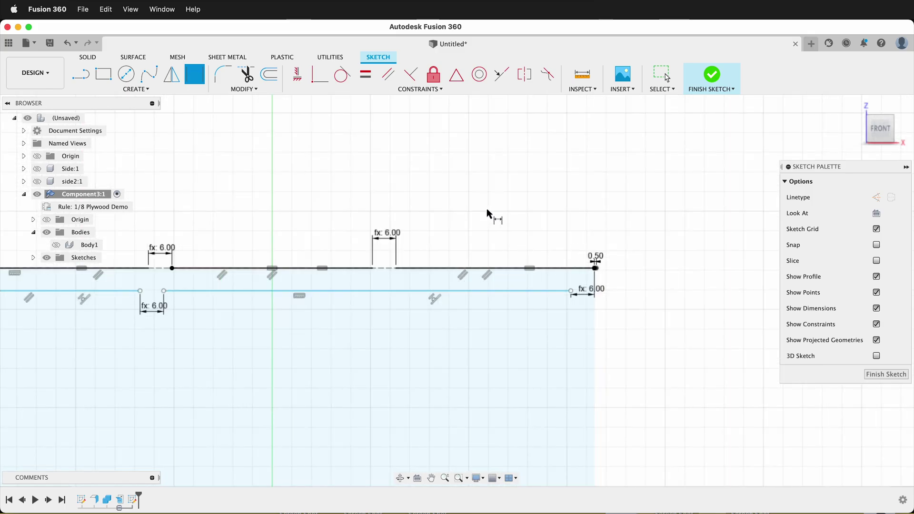
scroll(486, 212, down, 2)
click(365, 74)
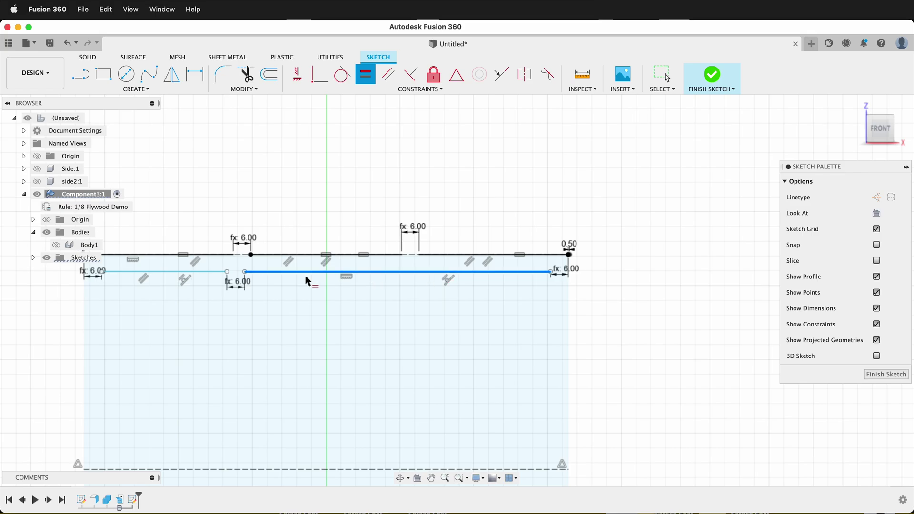
click(206, 272)
scroll(482, 284, down, 2)
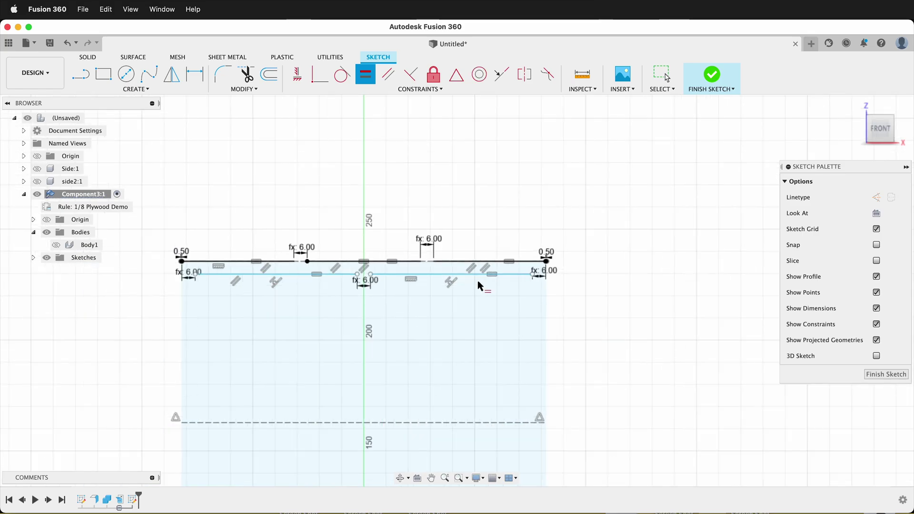
Step: Add a driven dimension for the rectangle's full height between its lower-left and upper-left corners
scroll(265, 296, up, 5)
scroll(390, 194, down, 8)
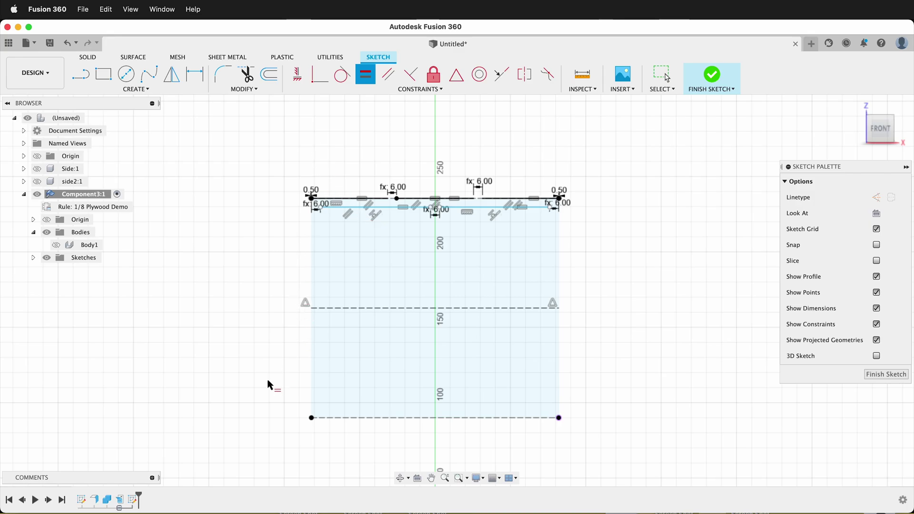
key(d)
scroll(329, 435, up, 5)
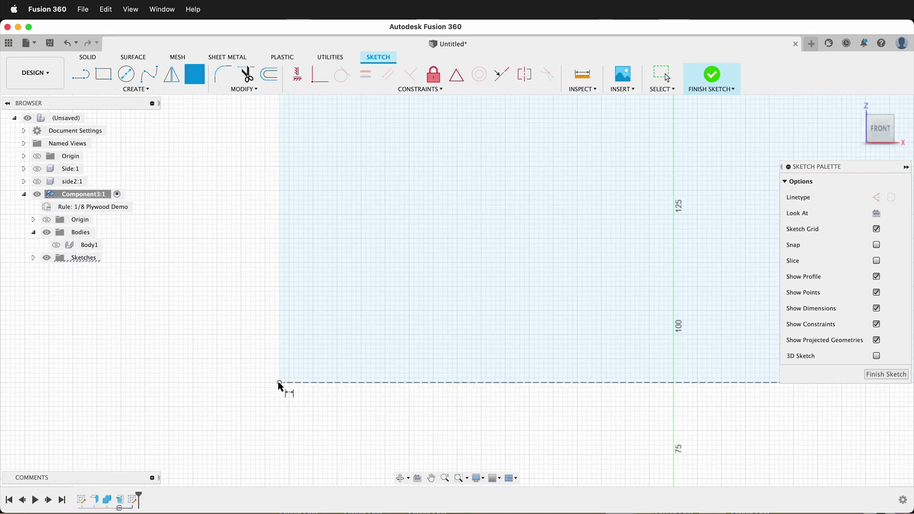
scroll(279, 384, down, 5)
scroll(275, 175, up, 8)
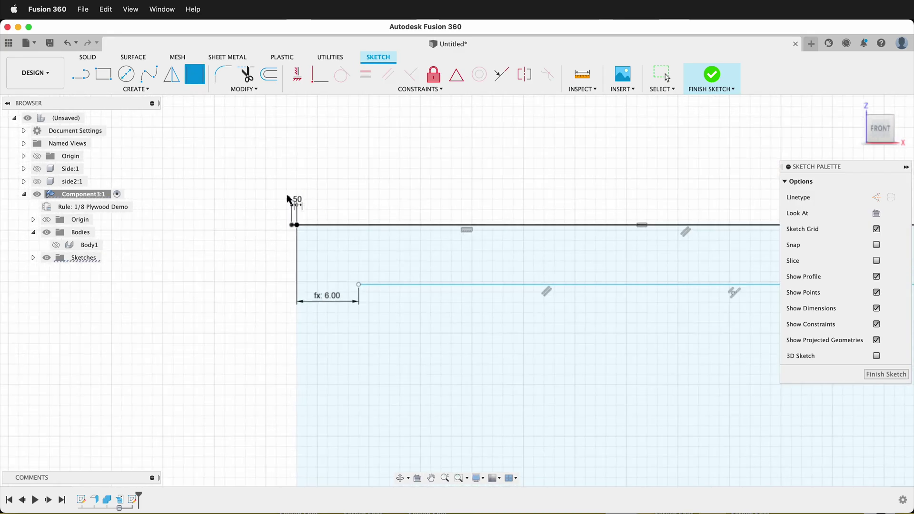
click(301, 240)
click(204, 356)
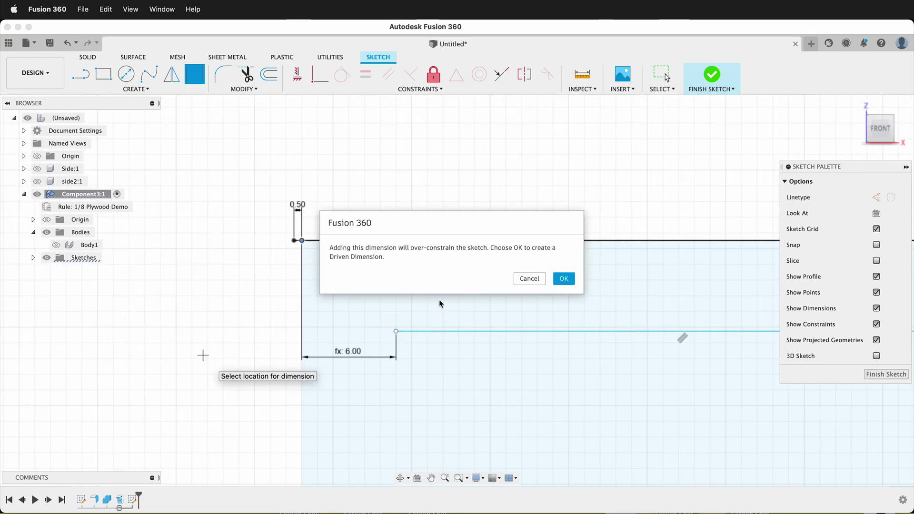
click(566, 281)
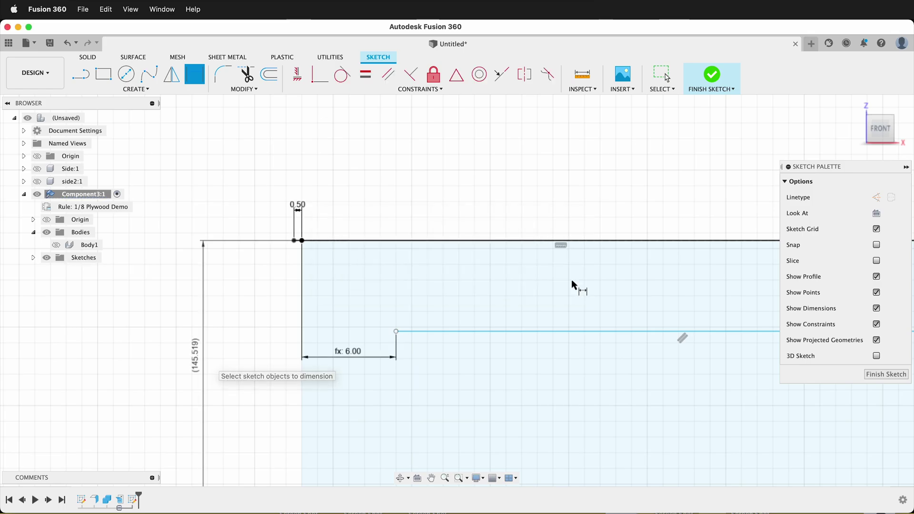
Step: Set the hingeHeight user parameter to 145.519 mm
click(254, 91)
click(261, 190)
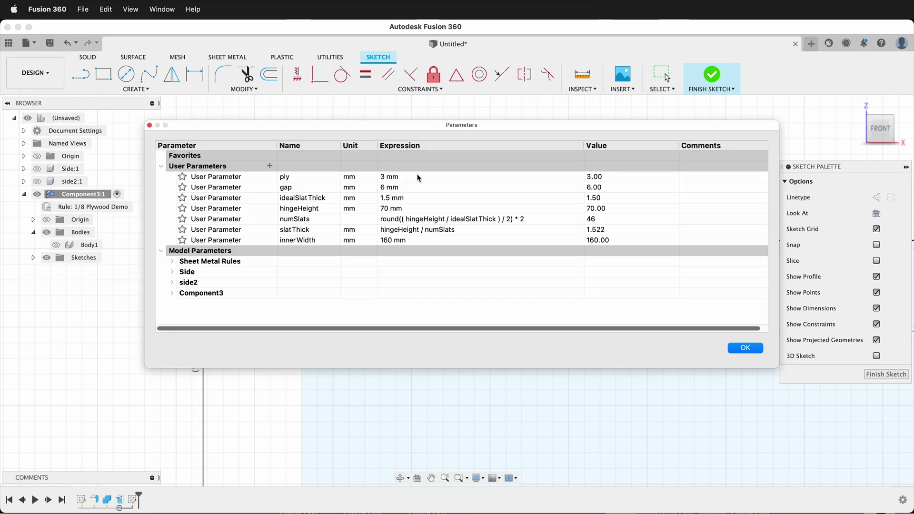
drag(373, 127, 439, 132)
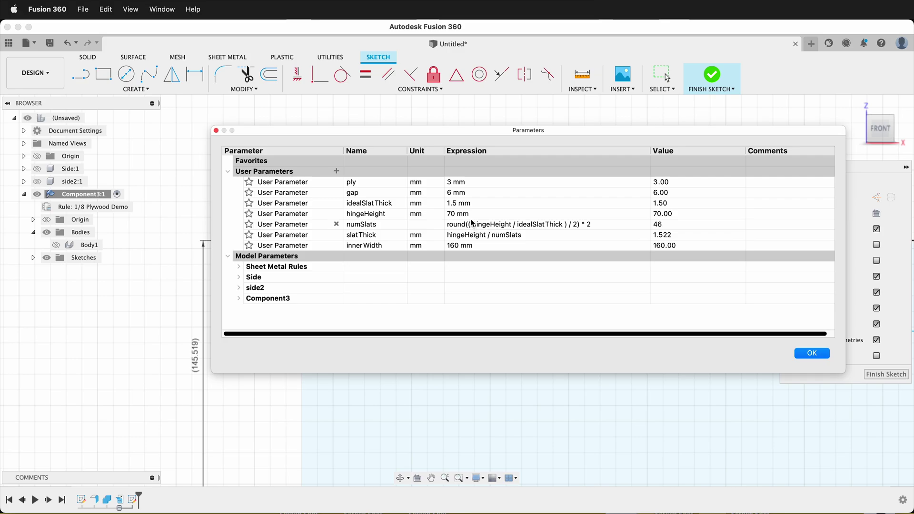
double_click(464, 215)
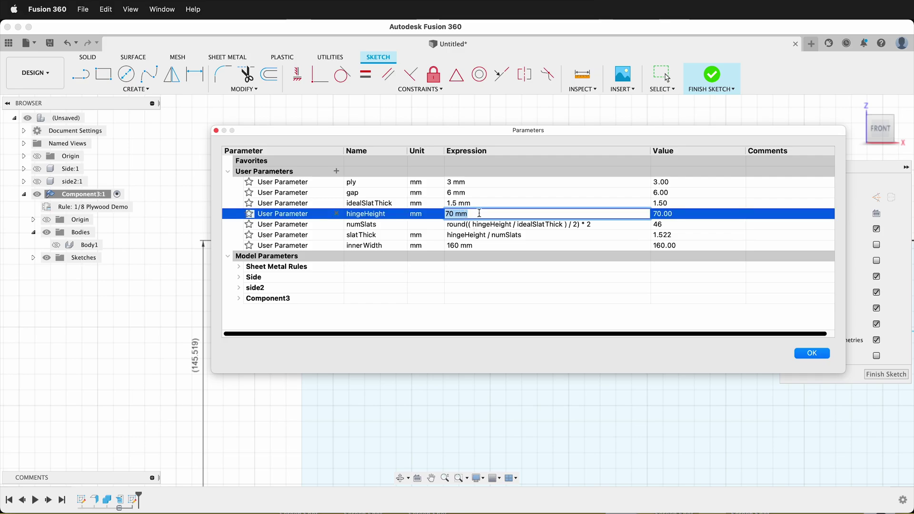
click(443, 214)
double_click(541, 191)
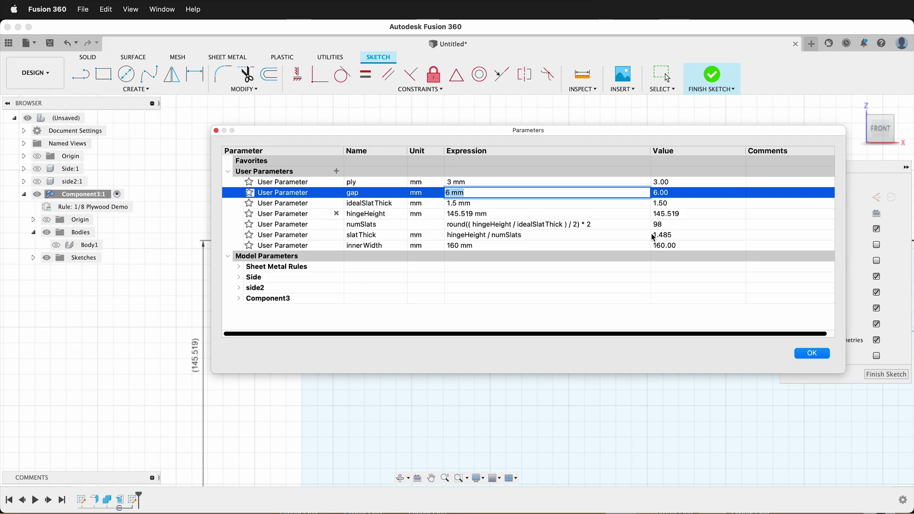
click(812, 352)
Step: Dimension the vertical distance between the first and second rows of slit lines with the slatThick parameter
scroll(384, 261, up, 3)
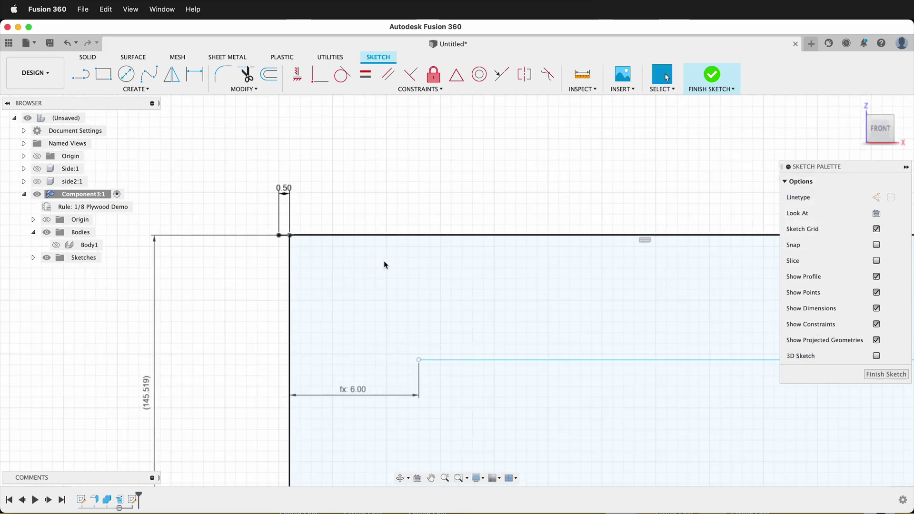
key(d)
click(466, 360)
click(477, 236)
click(470, 291)
text(sl)
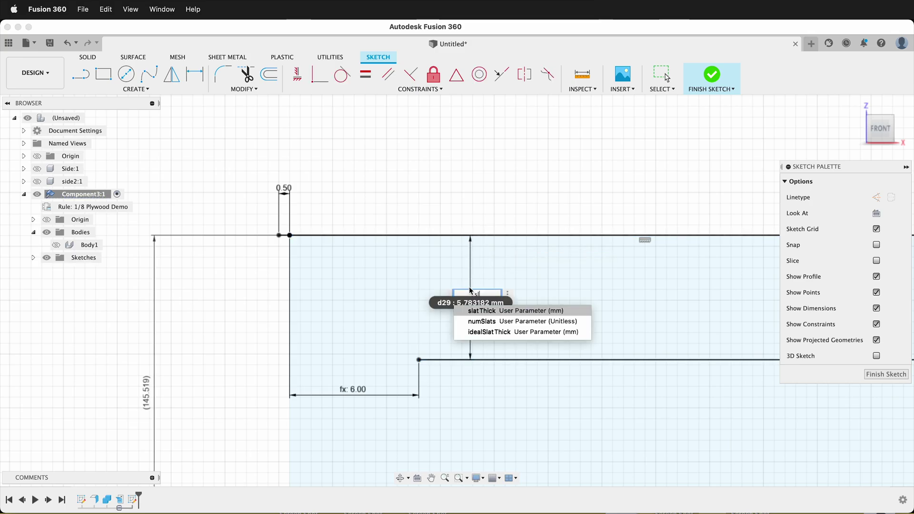
key(Return)
key(Return)
Step: Mirror the three first-row slit lines about the rectangle's dashed horizontal centerline onto its lower edge
scroll(379, 250, down, 5)
scroll(401, 237, down, 5)
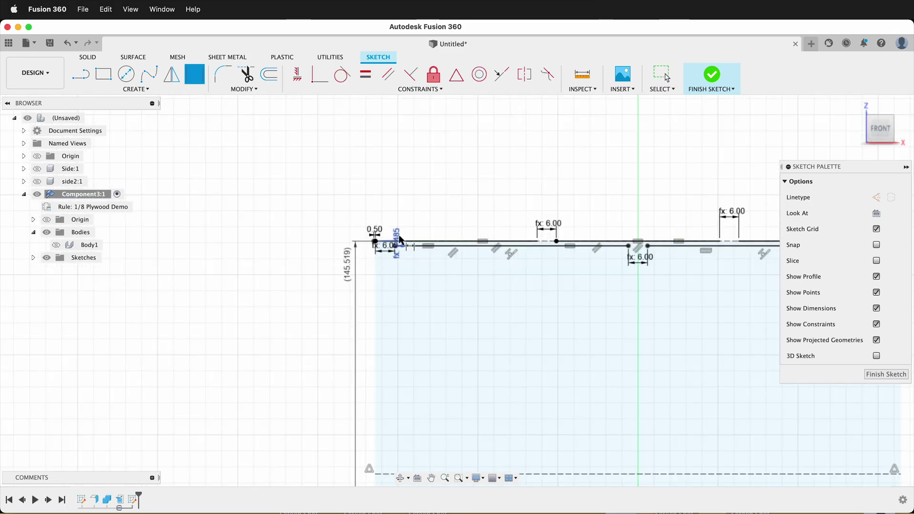
click(173, 85)
scroll(459, 233, up, 10)
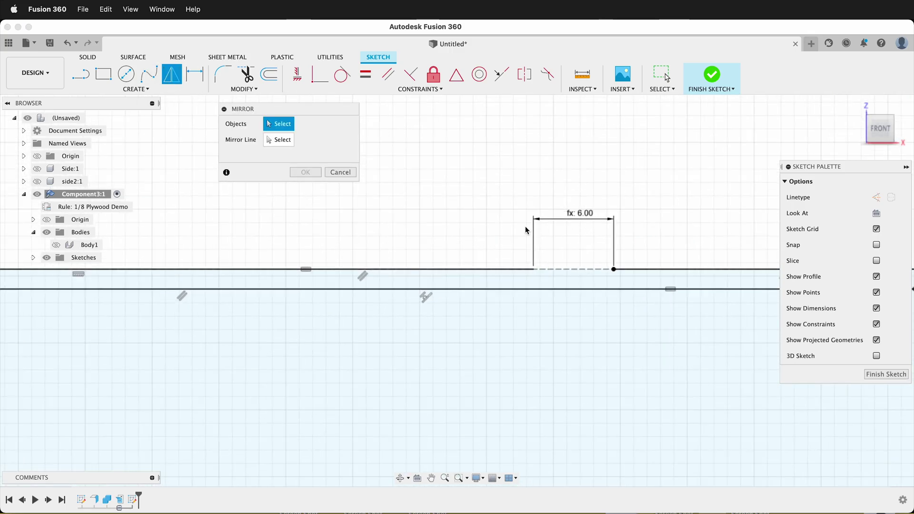
click(508, 270)
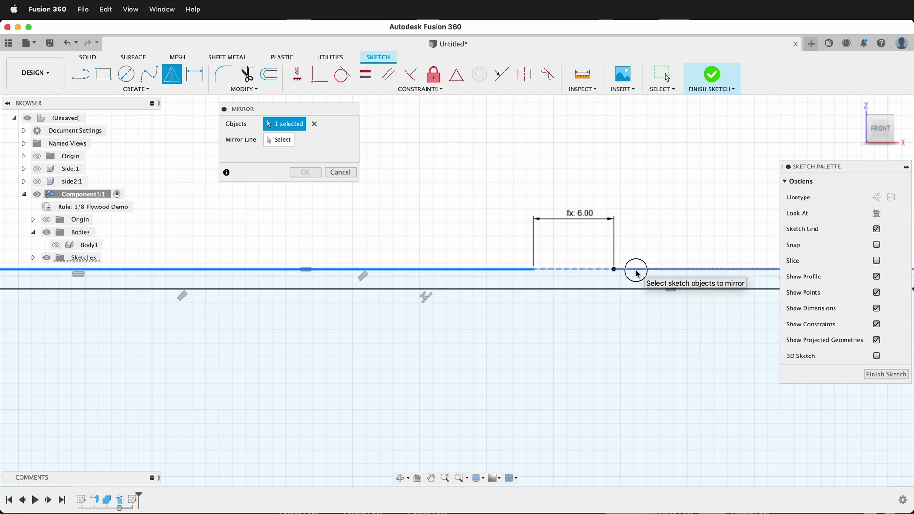
click(637, 274)
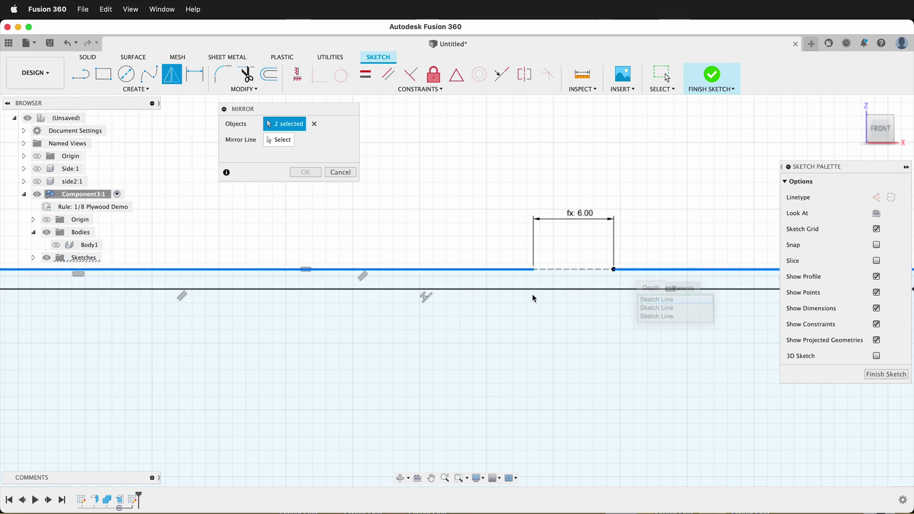
click(601, 295)
scroll(320, 347, down, 5)
scroll(669, 324, up, 5)
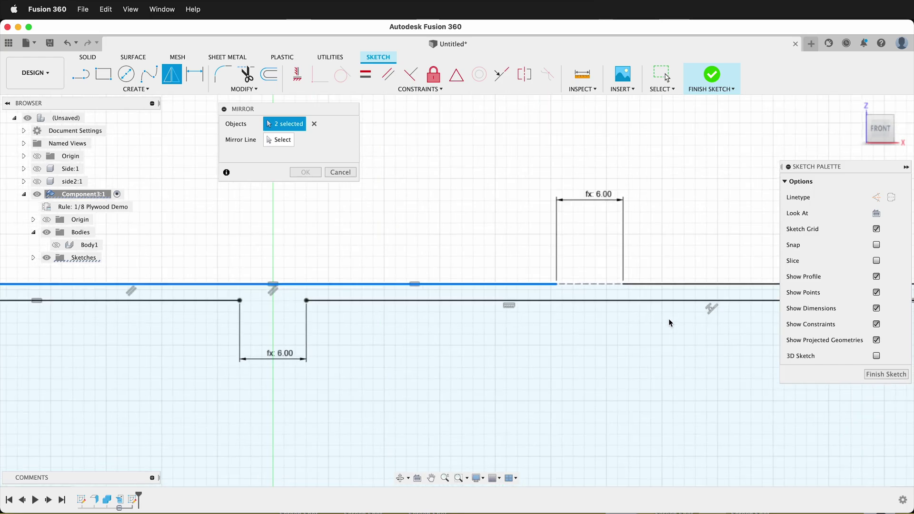
click(655, 285)
scroll(424, 230, down, 1)
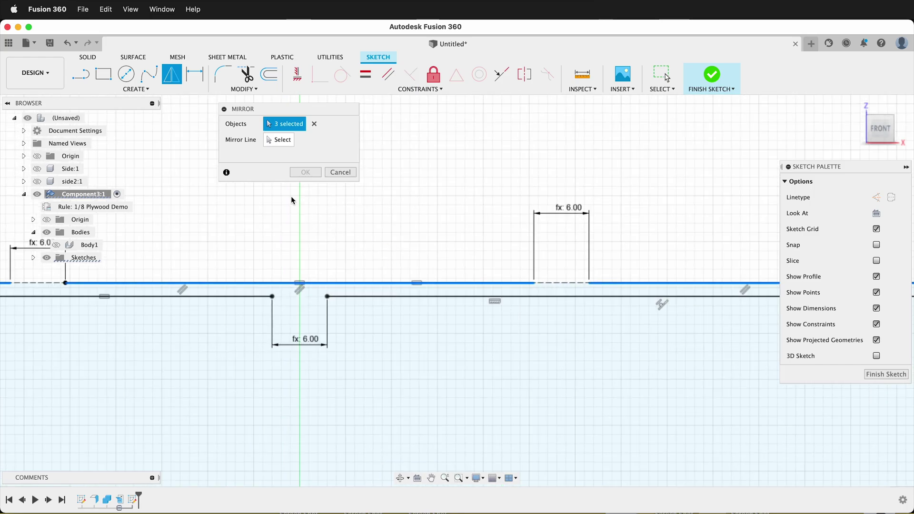
click(279, 139)
scroll(460, 367, down, 5)
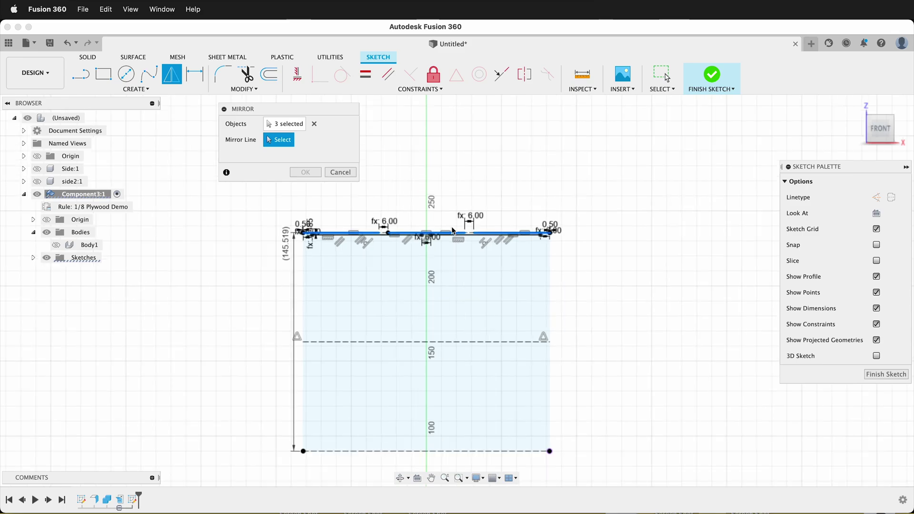
scroll(461, 367, up, 4)
click(468, 255)
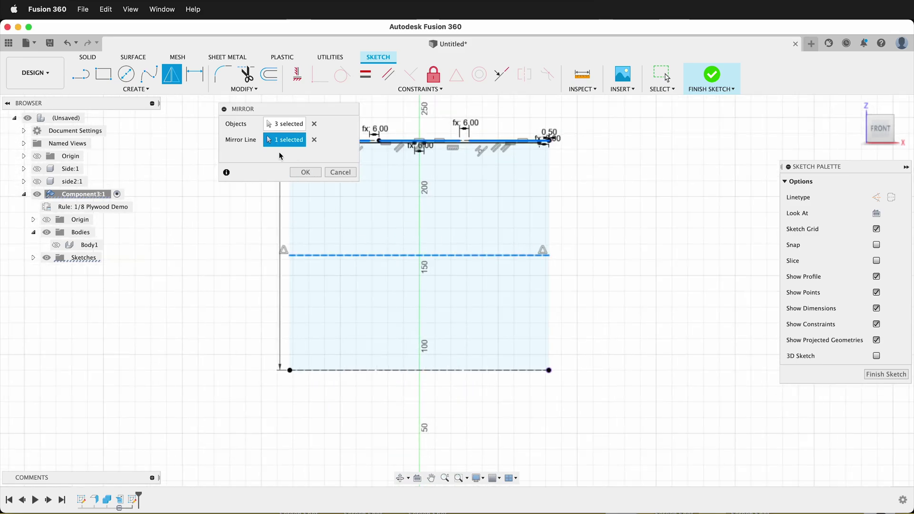
click(297, 171)
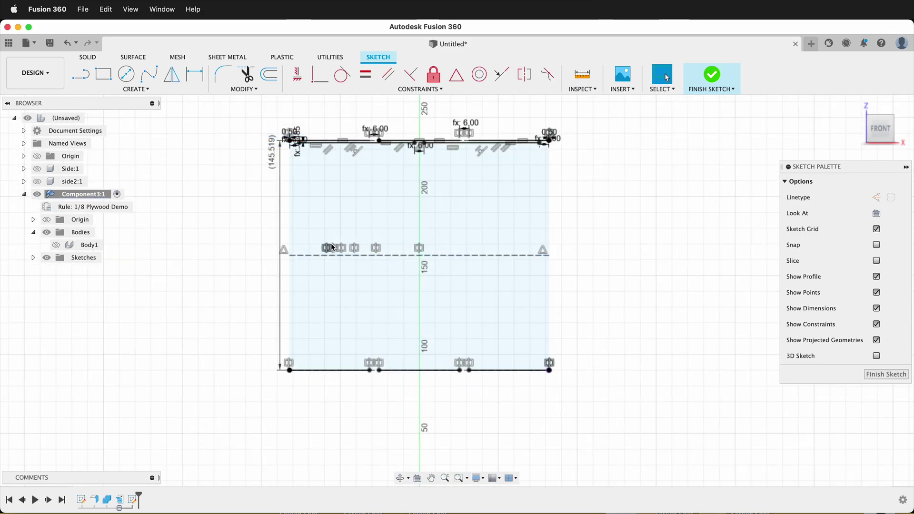
Step: Finish the slit line sketch and start a new sketch on the same plane over the hinge rectangle
click(900, 376)
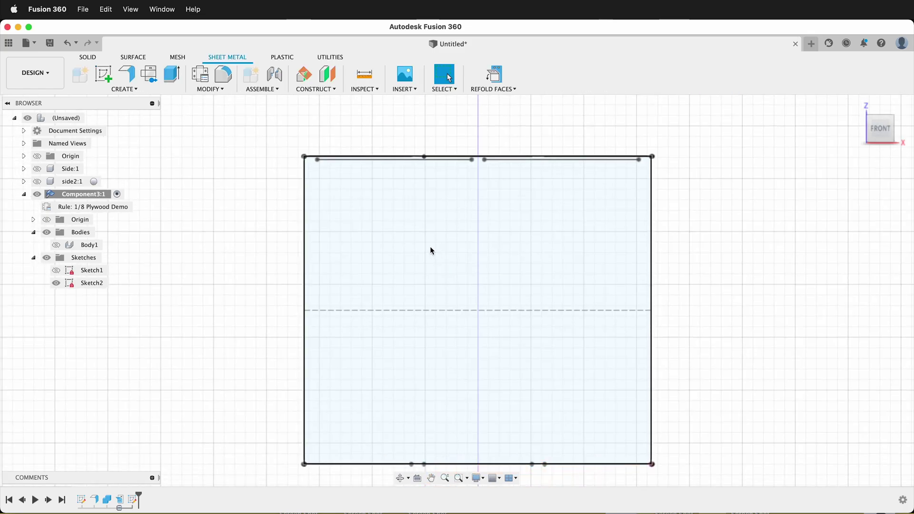
click(104, 74)
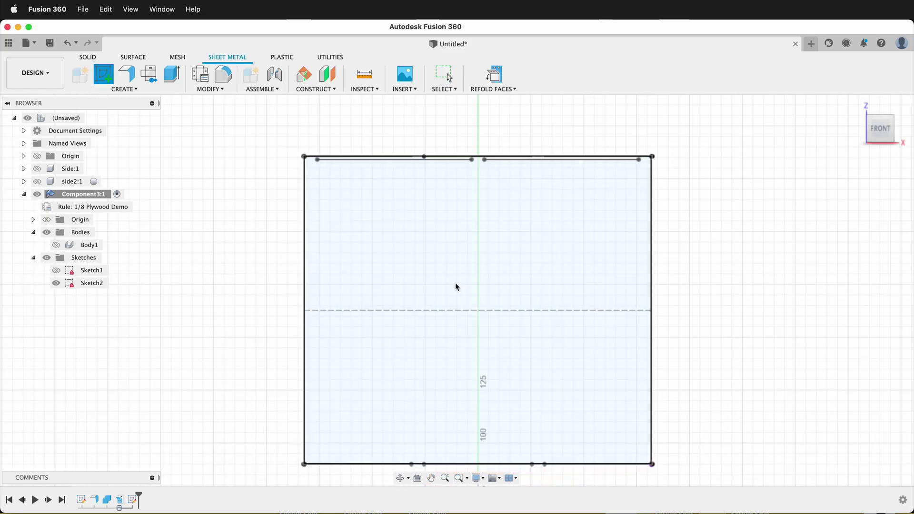
click(453, 282)
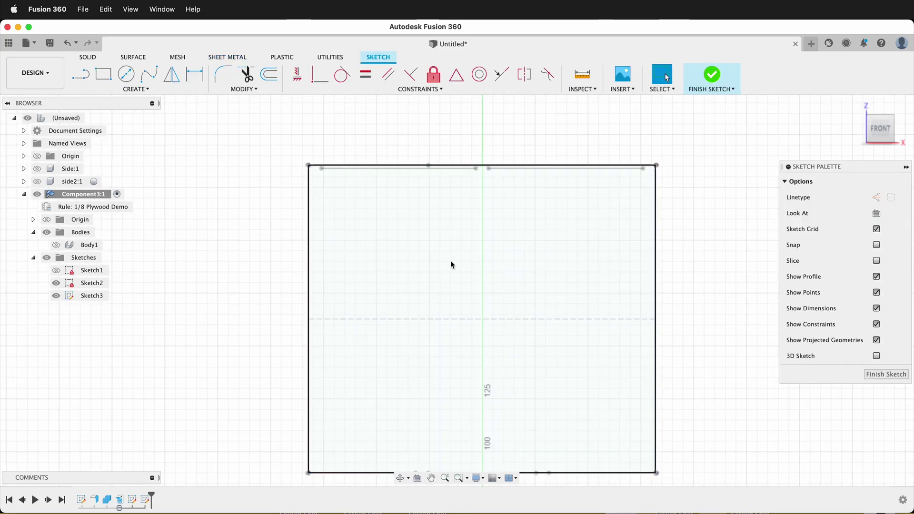
Step: Start a linked projection and select the five upper slit lines, three in the first row and two in the second
key(p)
scroll(413, 162, up, 5)
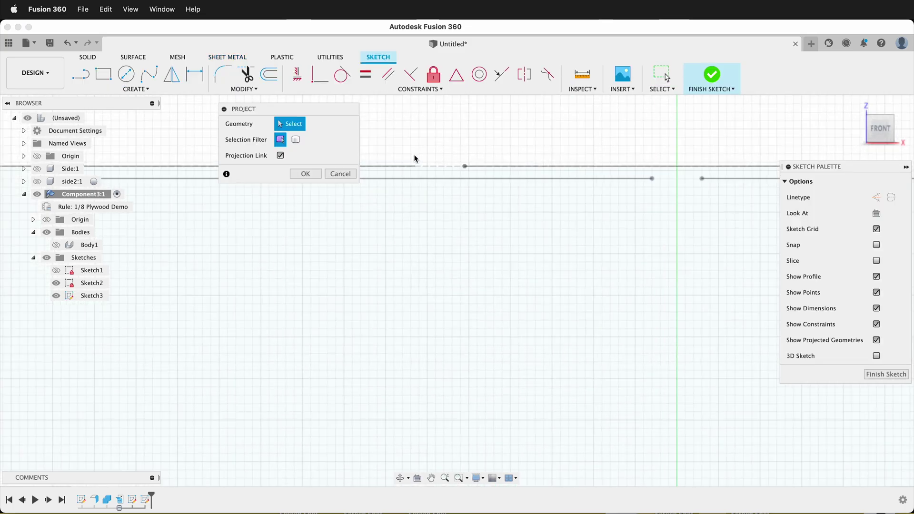
click(424, 189)
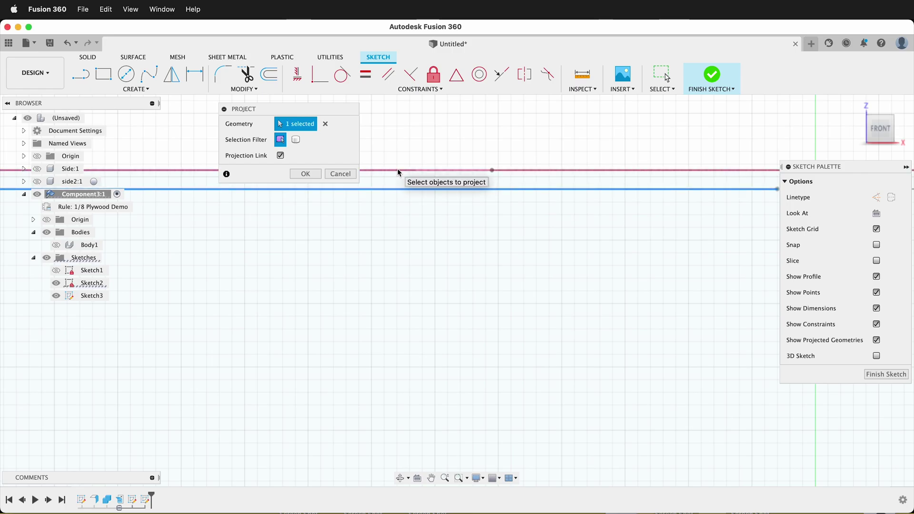
click(399, 172)
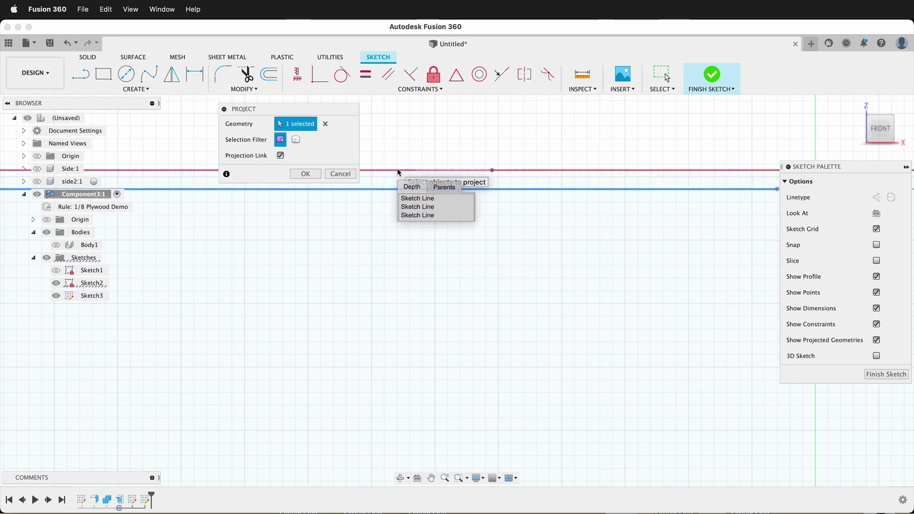
click(412, 208)
click(553, 169)
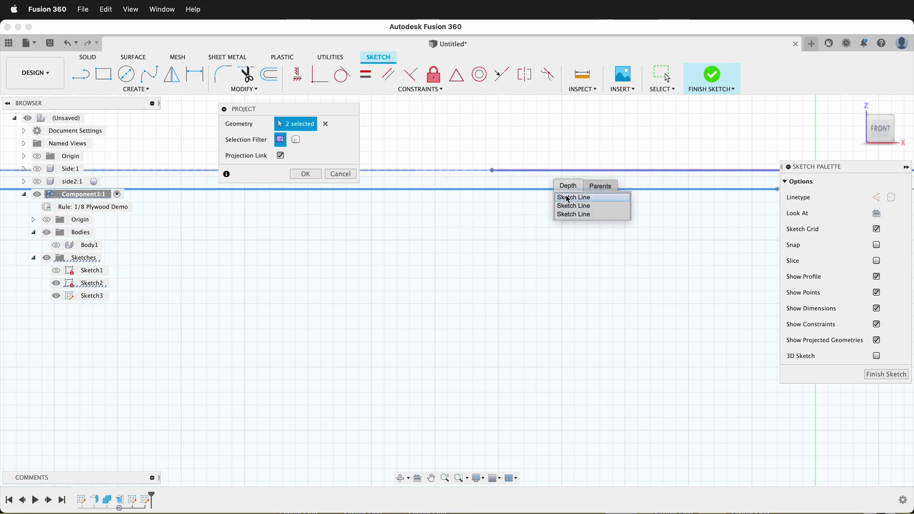
click(568, 202)
click(399, 170)
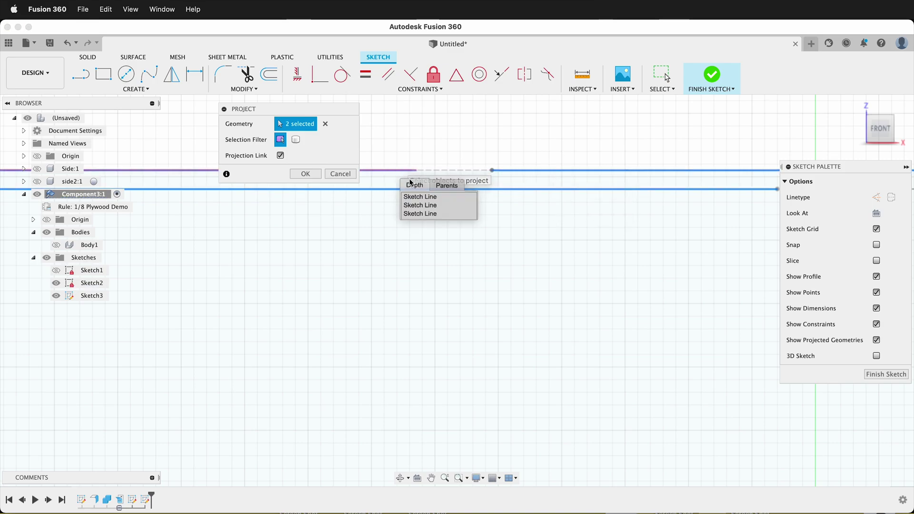
click(421, 201)
scroll(363, 326, right, 10)
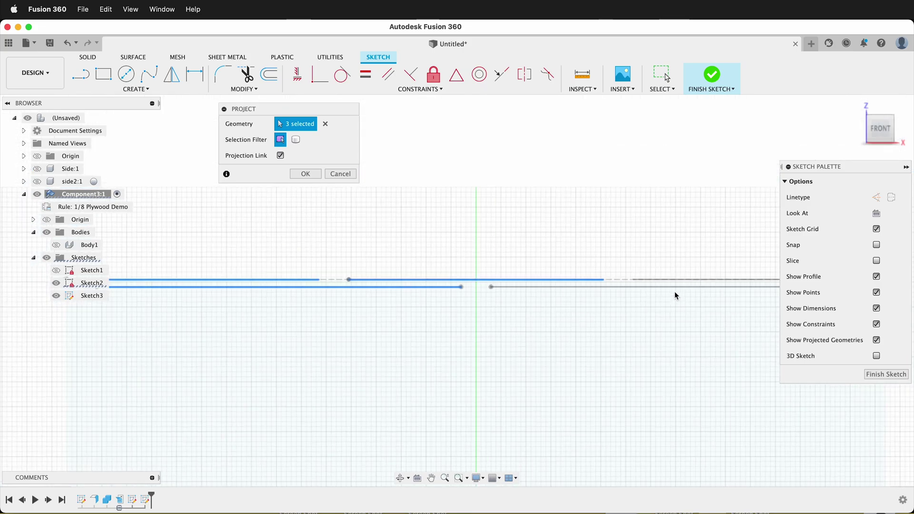
click(683, 267)
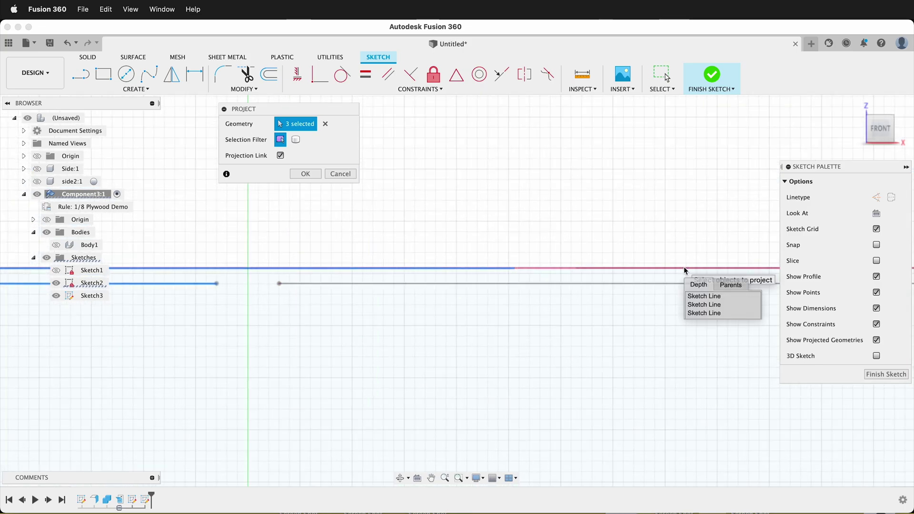
click(699, 305)
click(592, 284)
Step: Add the three mirrored slit lines along the rectangle's lower edge to the selection and complete the projection
scroll(430, 267, down, 5)
scroll(431, 268, down, 5)
scroll(364, 402, up, 5)
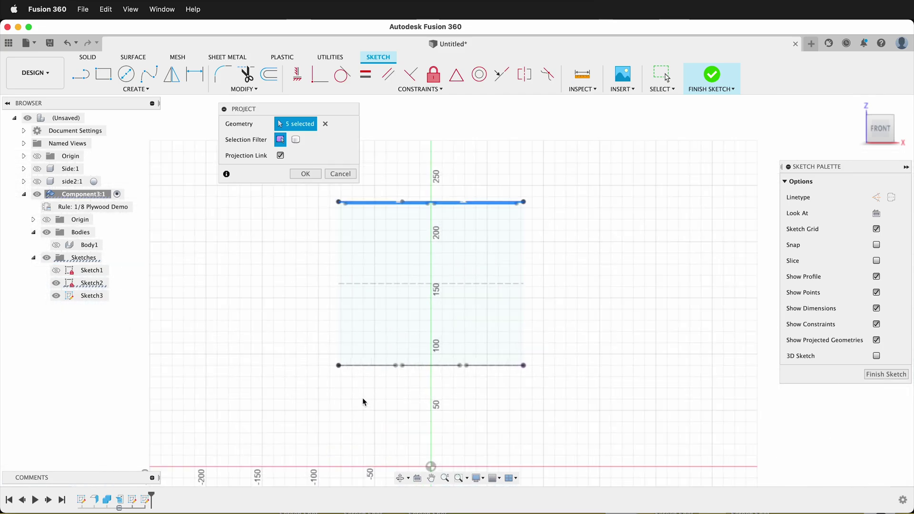
scroll(410, 347, up, 4)
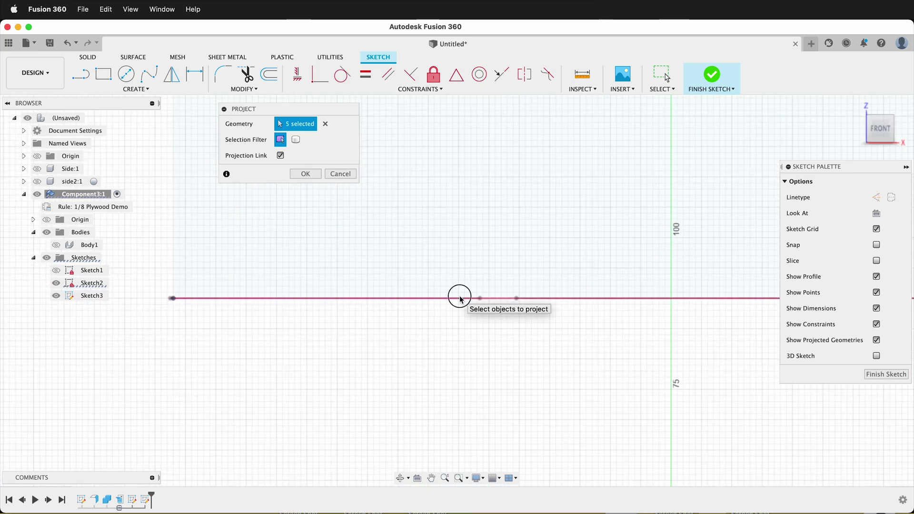
click(459, 297)
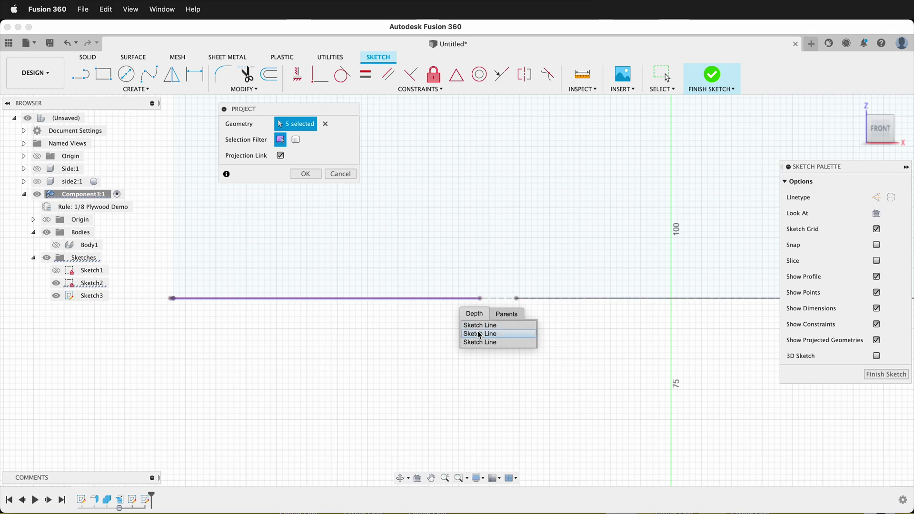
click(480, 334)
click(553, 298)
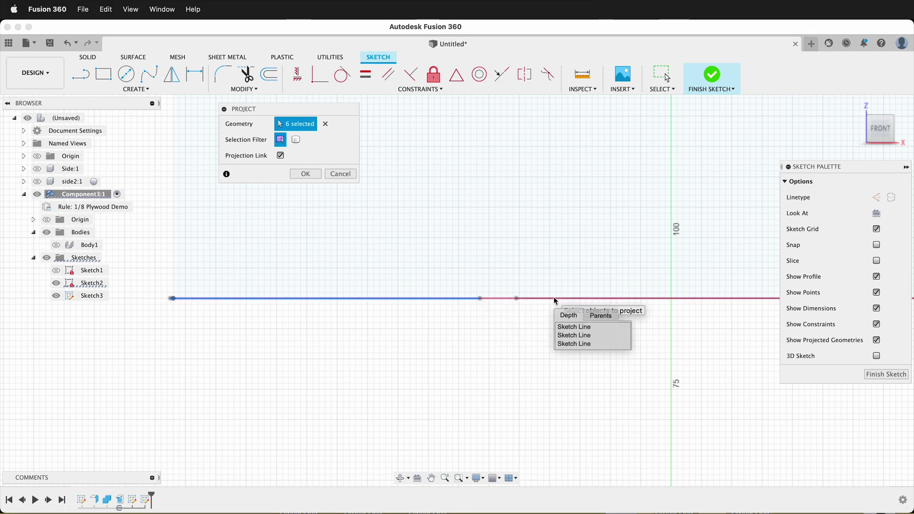
click(572, 336)
scroll(392, 332, down, 3)
scroll(616, 332, up, 2)
click(626, 314)
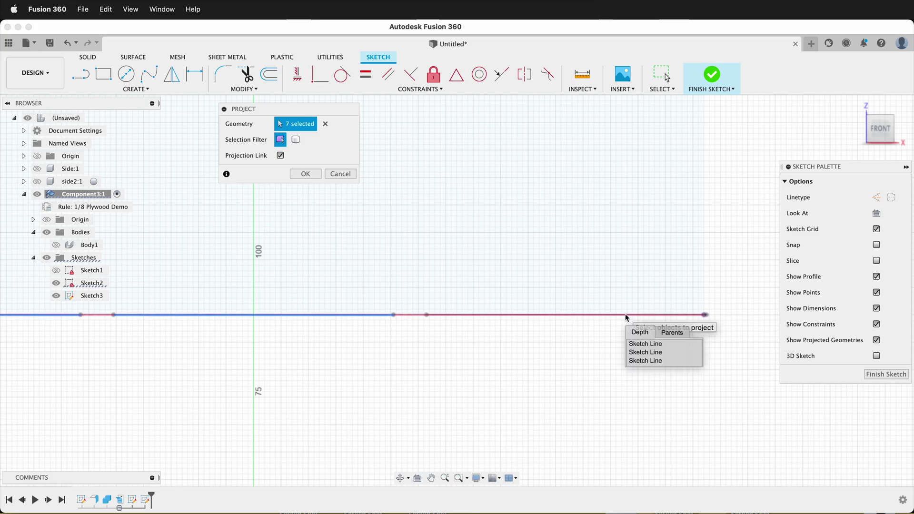
click(638, 352)
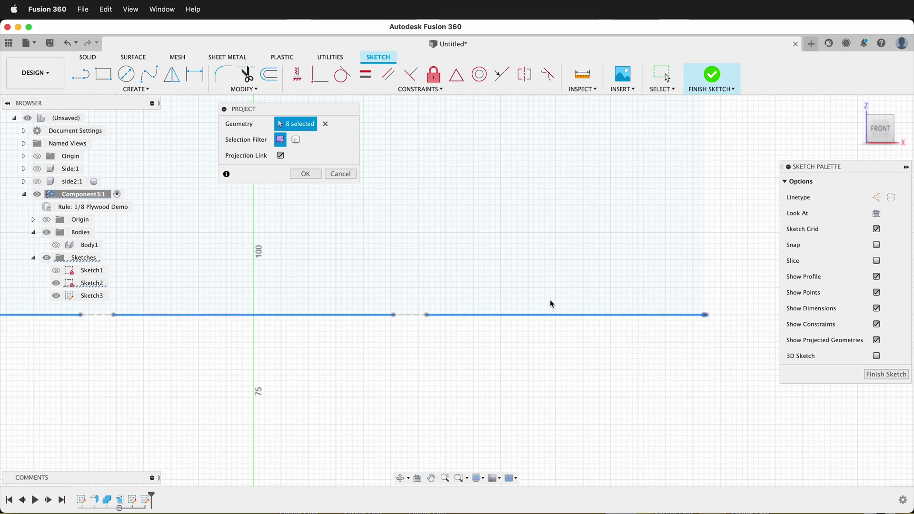
click(305, 174)
Step: Start a rectangular pattern with the Spacing distance type and select the five projected upper slit lines as its objects
scroll(613, 382, down, 6)
scroll(480, 291, up, 3)
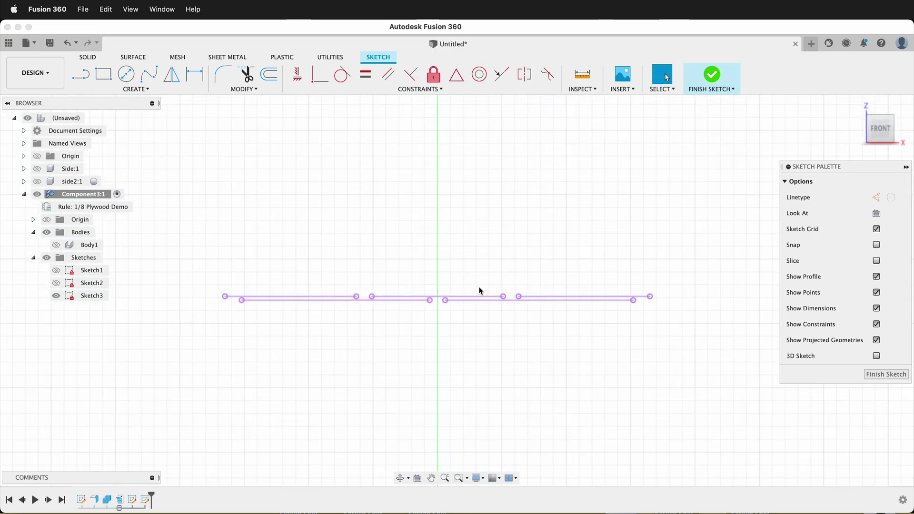
click(151, 91)
click(136, 244)
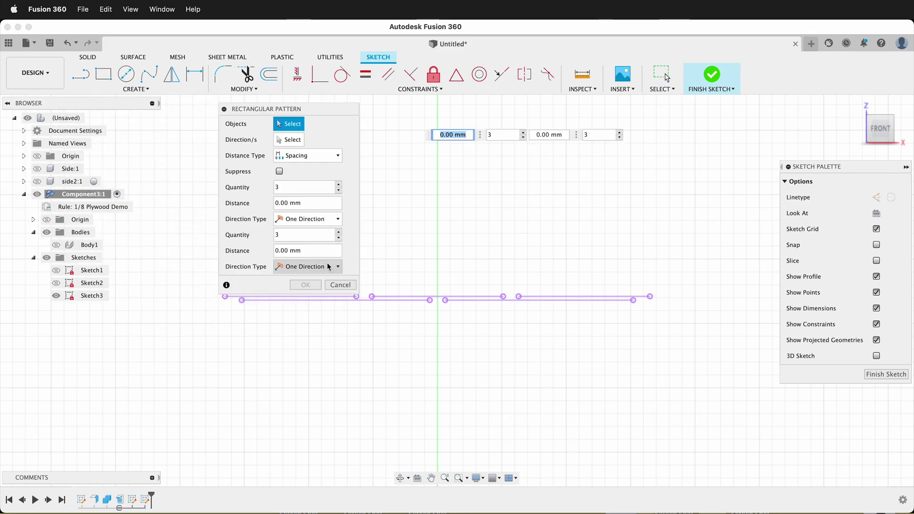
click(350, 301)
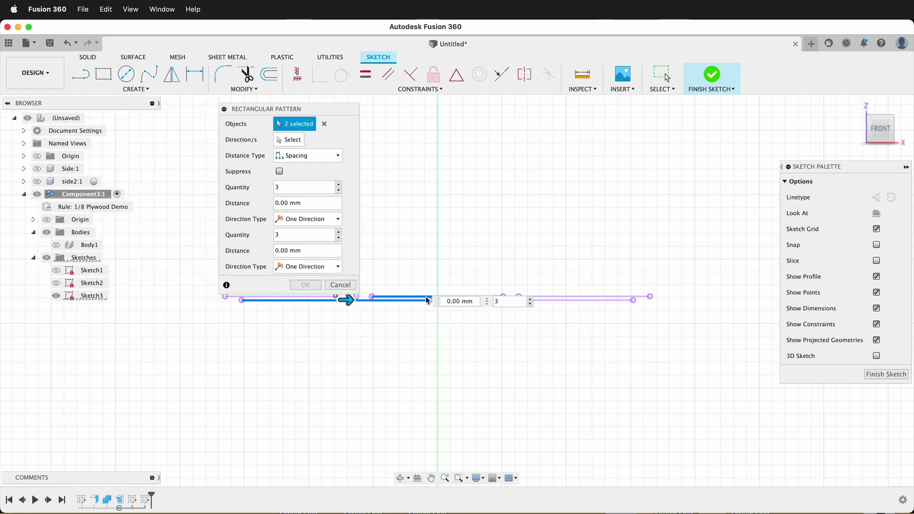
click(587, 302)
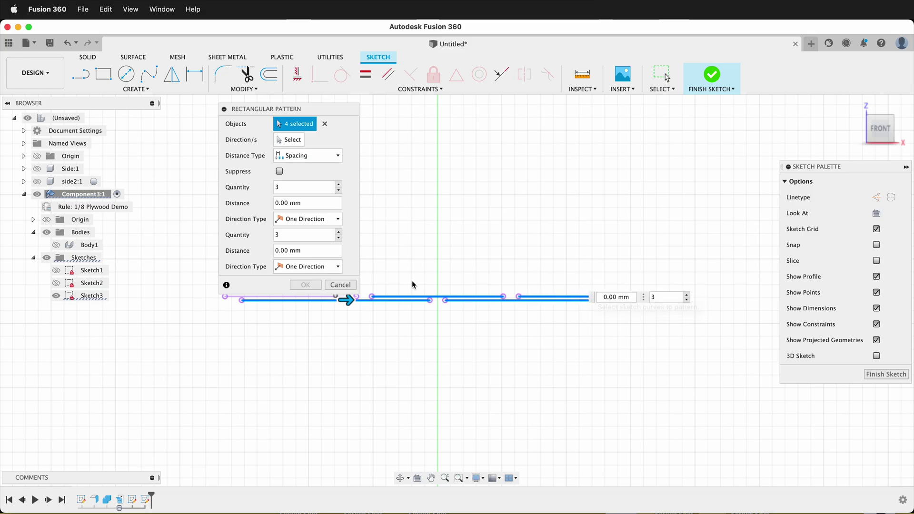
scroll(240, 292, up, 3)
click(235, 302)
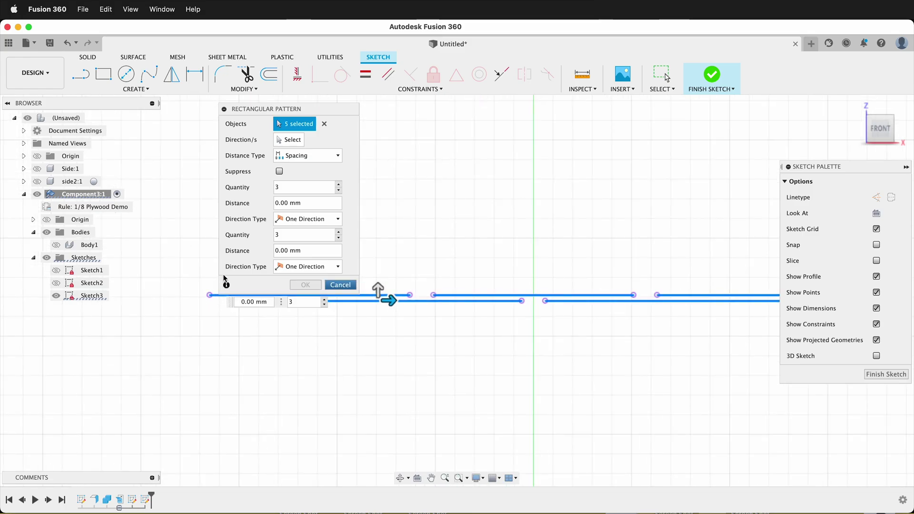
click(296, 156)
Step: Direct the rectangular pattern of slit lines downward and set its vertical spacing to -slatThick * 2
drag(378, 291, 378, 390)
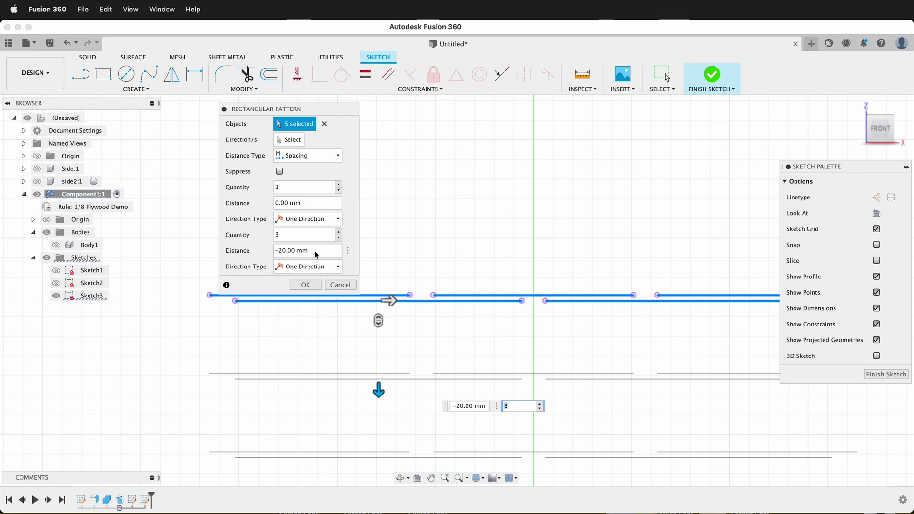
text(-sl)
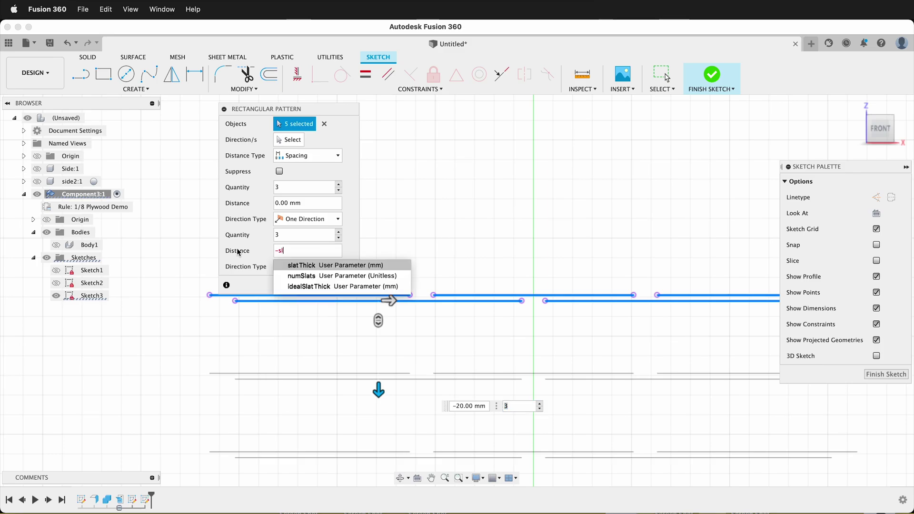
key(Return)
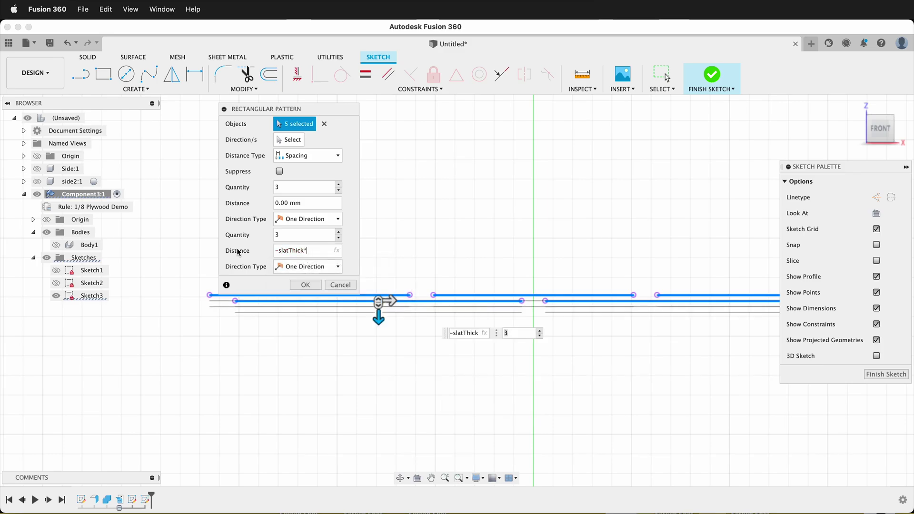
text(*2)
Step: Set the pattern's vertical quantity to numSlats/2 and complete the slit line pattern
click(284, 234)
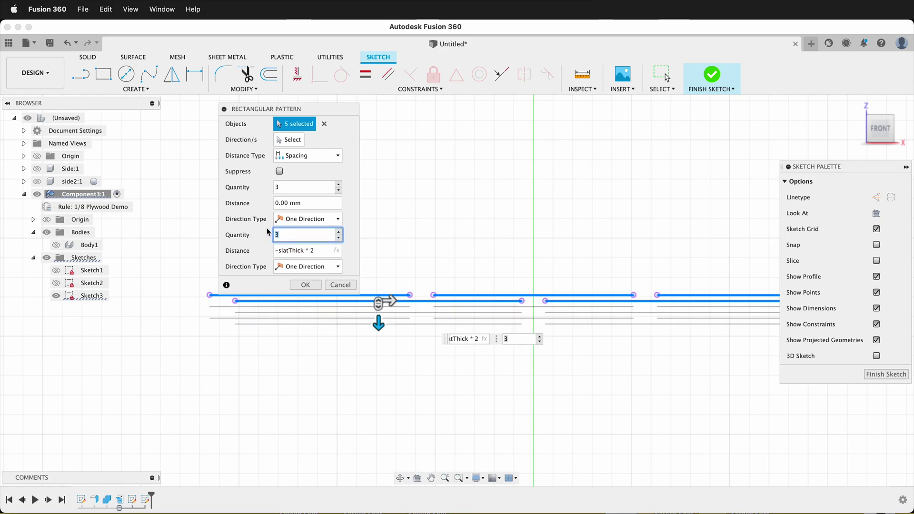
text(nu)
key(Return)
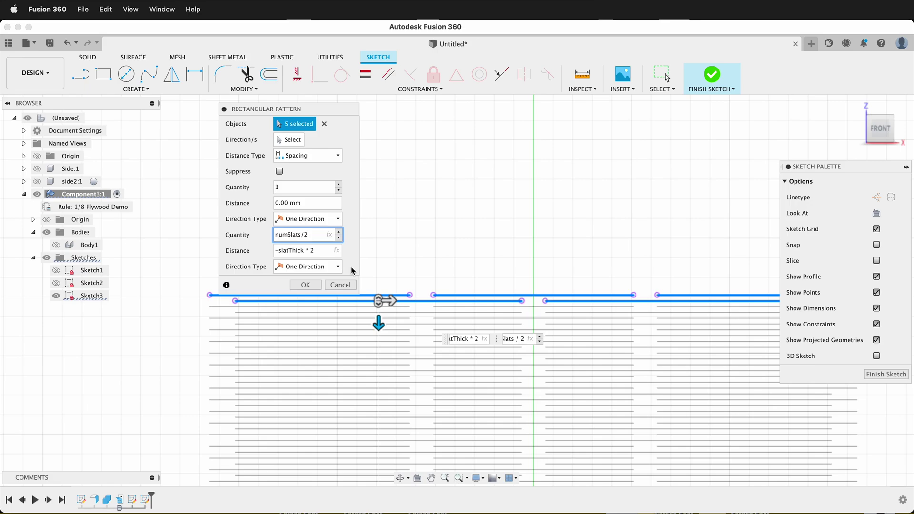
click(306, 285)
Step: Examine the patterned slit rows from the upper edge down to the projected lines along the hinge's lower edge
scroll(429, 243, down, 6)
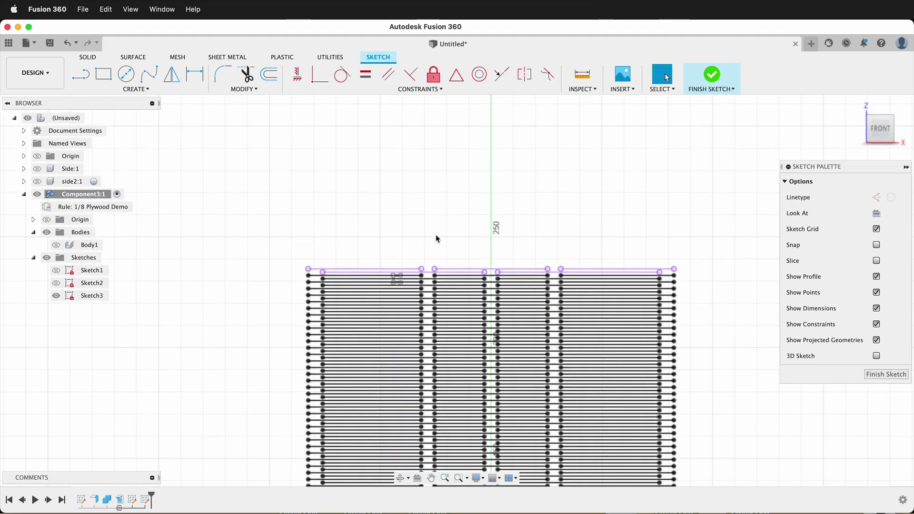
scroll(455, 385, up, 6)
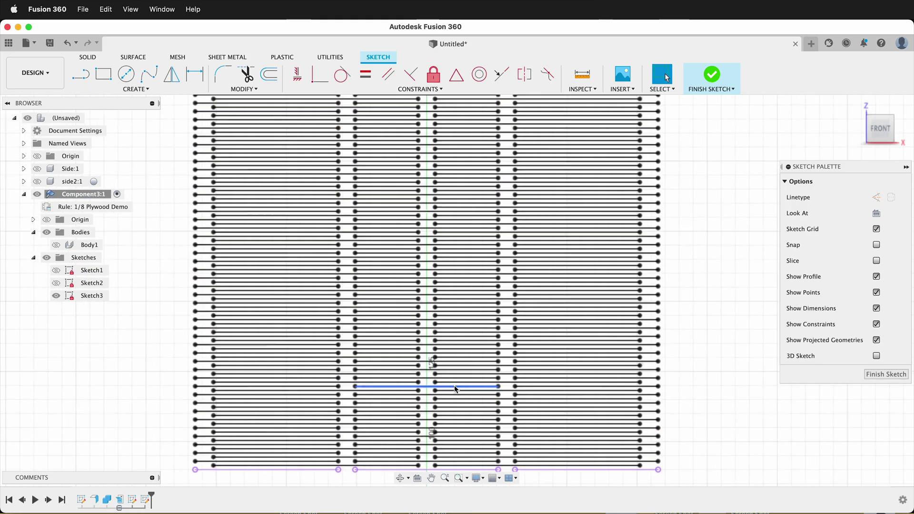
scroll(442, 456, up, 2)
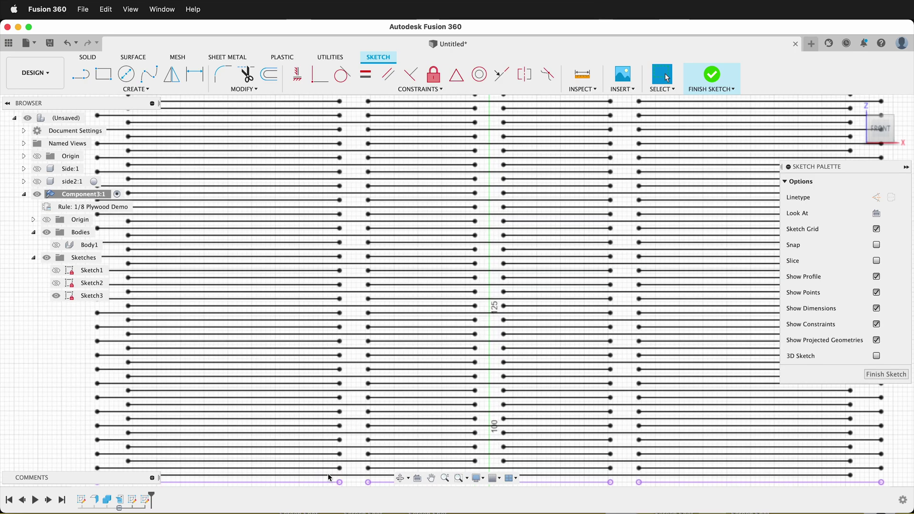
scroll(316, 235, down, 3)
scroll(316, 235, down, 3)
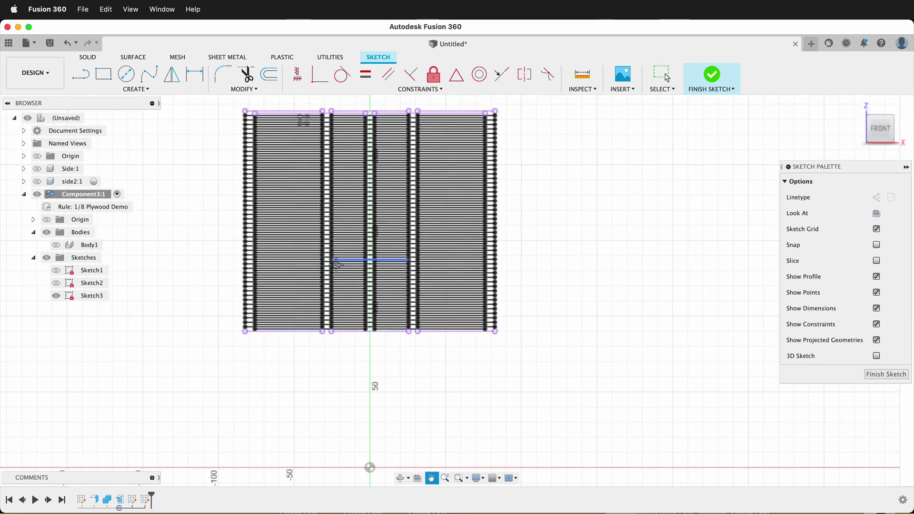
scroll(396, 221, up, 4)
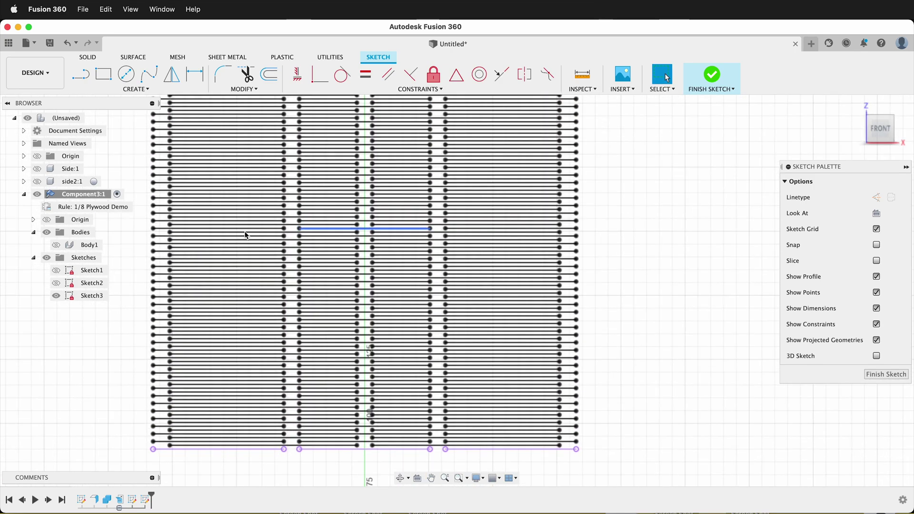
click(336, 202)
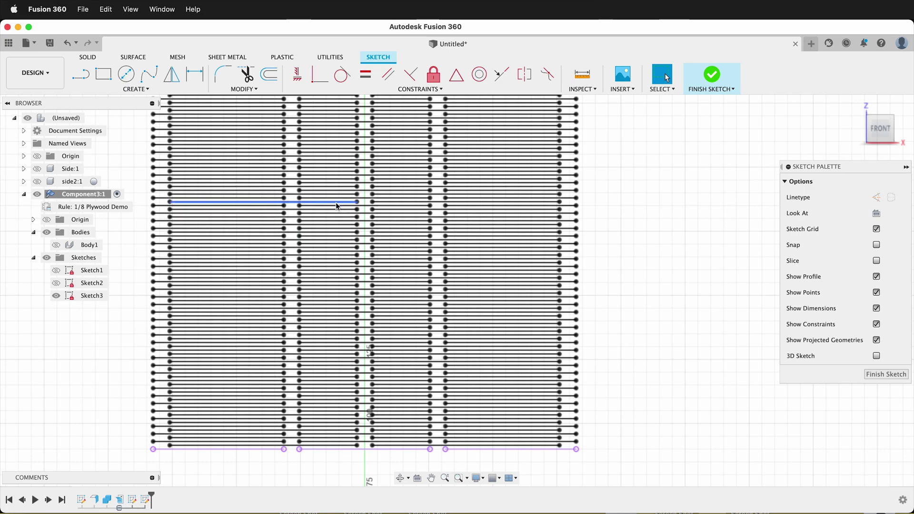
Step: Finish the slit pattern sketch, hide it, and show the unfolded sheet metal body
click(903, 375)
scroll(703, 274, down, 3)
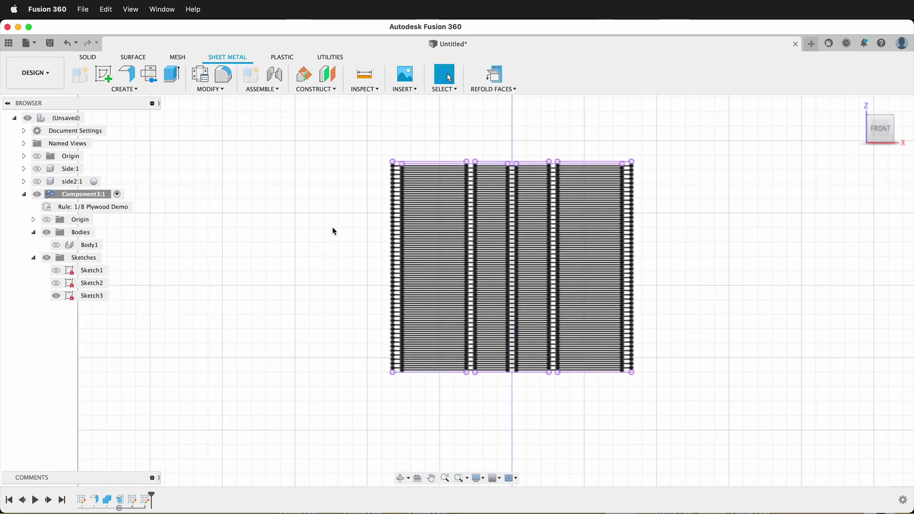
click(56, 297)
click(56, 296)
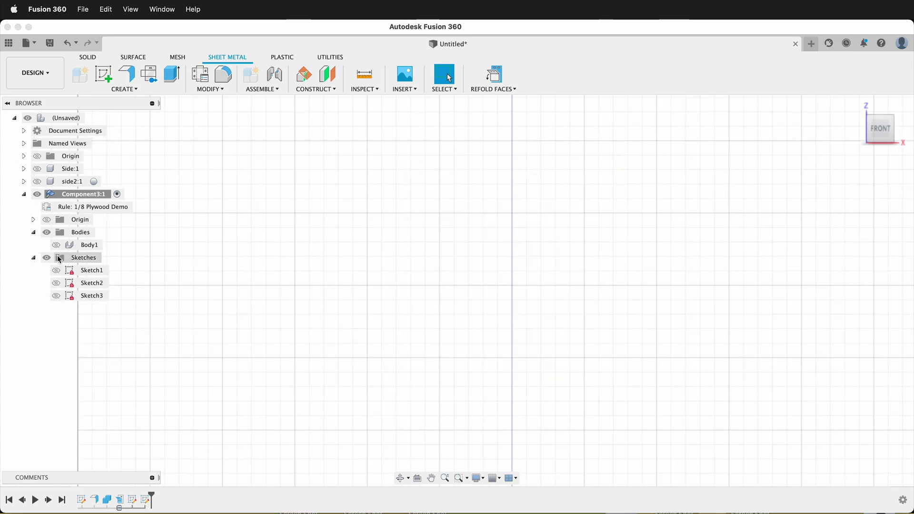
click(55, 245)
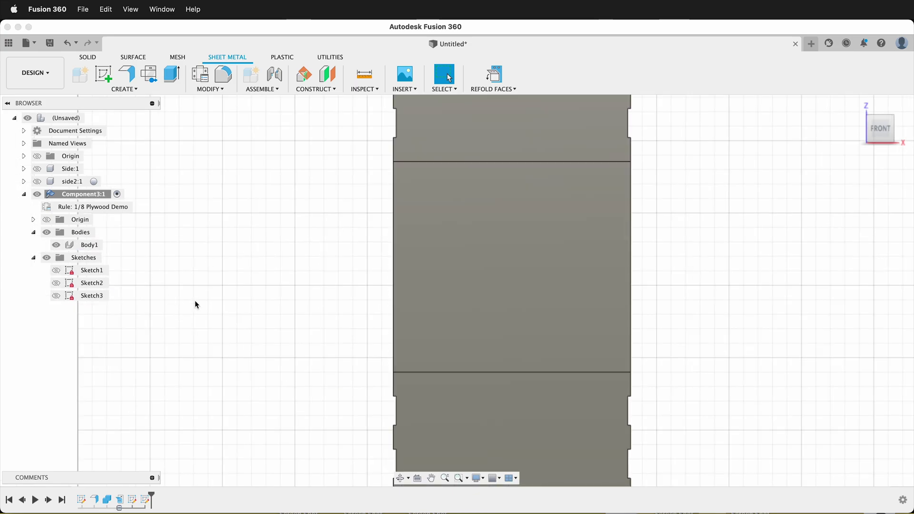
Step: Start a sketch on the unfolded body's middle face and project the whole body into it with a linked projection
click(100, 78)
click(462, 270)
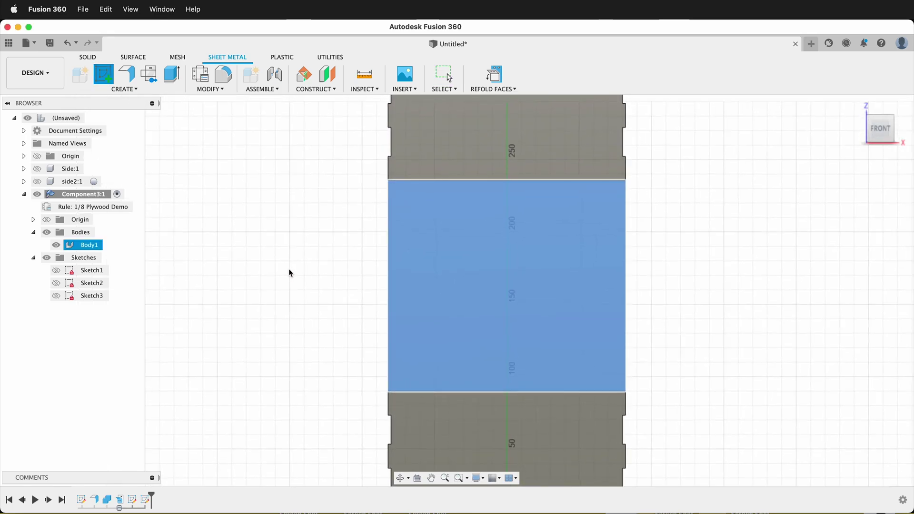
key(p)
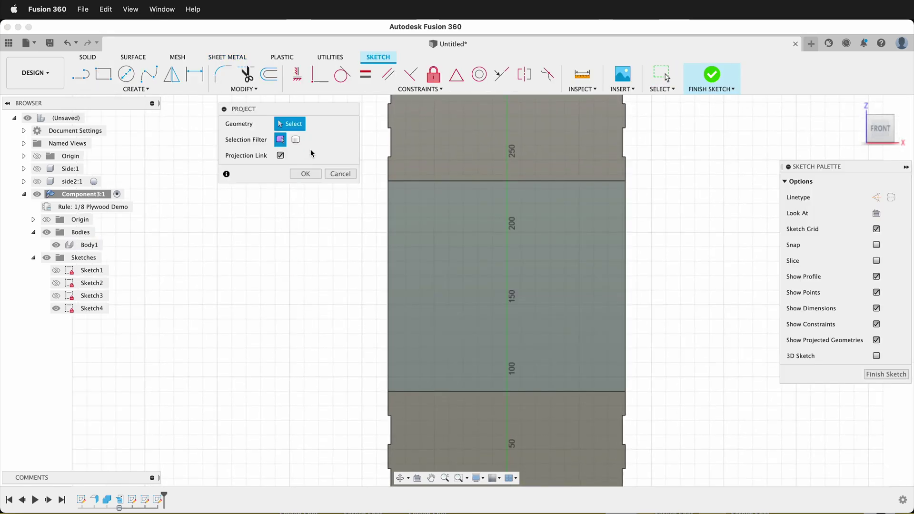
click(296, 140)
click(446, 135)
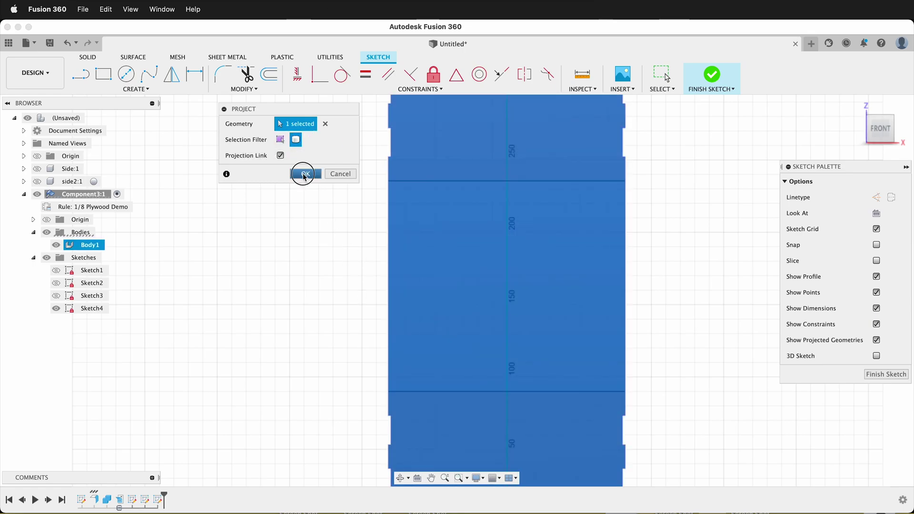
click(305, 175)
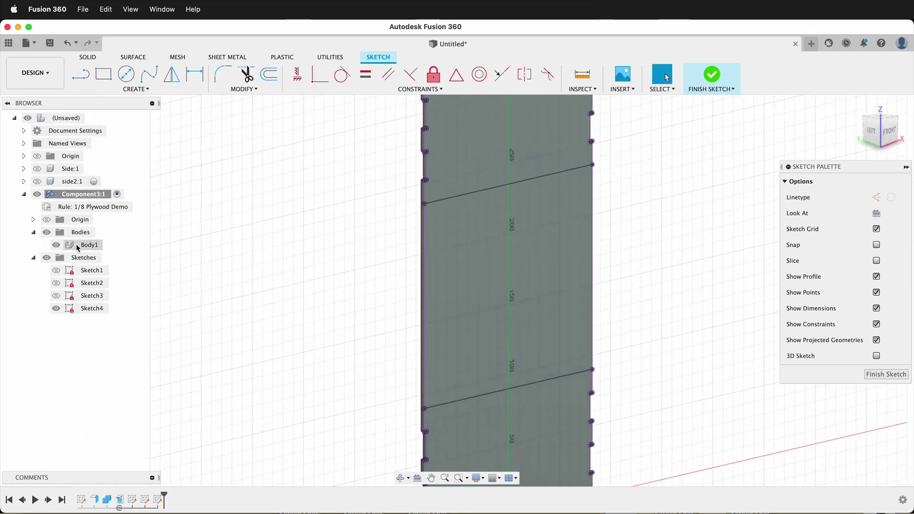
Step: Hide the sheet metal body and extrude all three projected profiles by -ply as a new body
click(56, 245)
scroll(229, 269, down, 3)
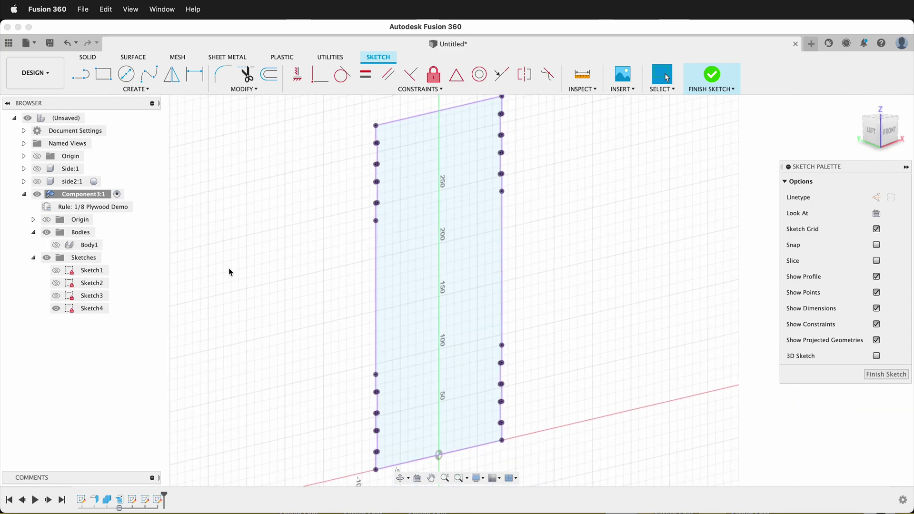
key(e)
click(439, 299)
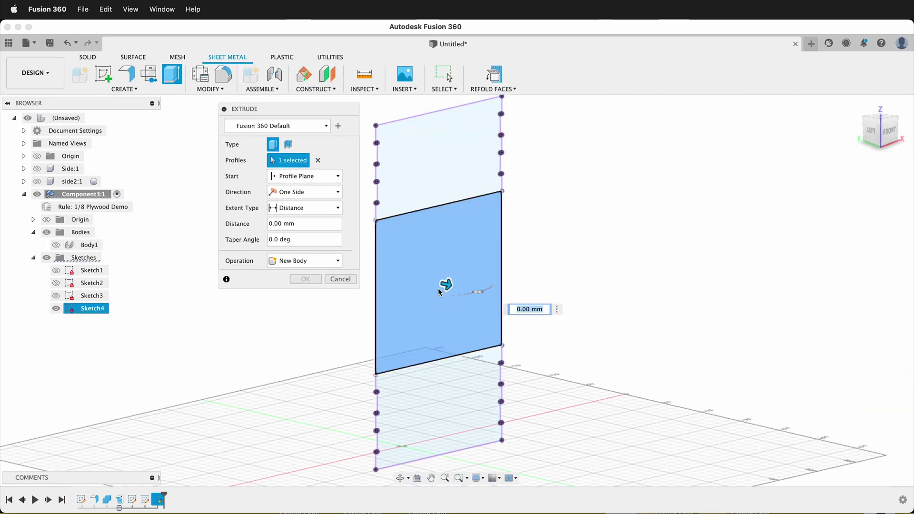
click(431, 152)
click(444, 404)
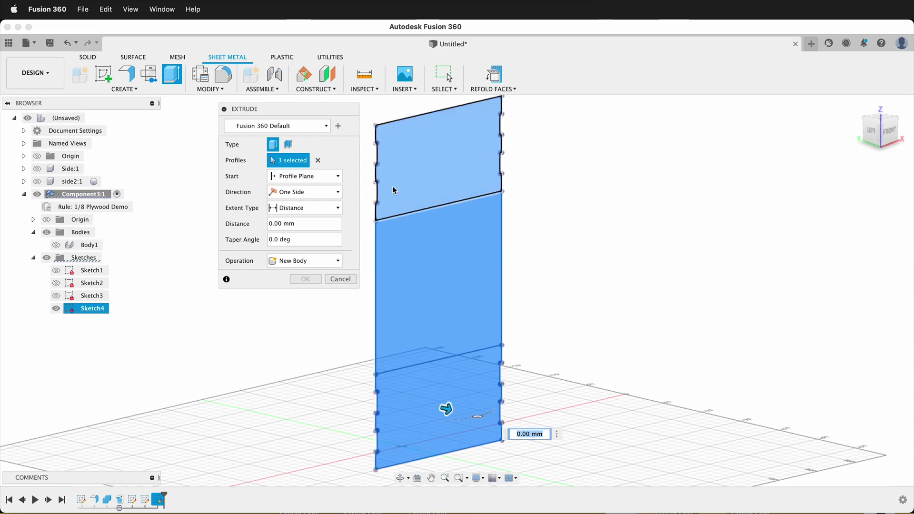
text(-ply)
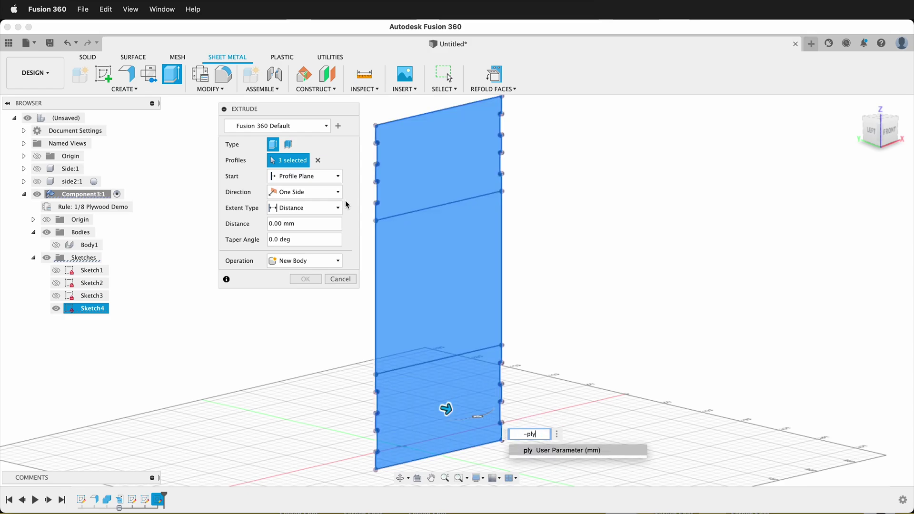
click(305, 279)
click(301, 279)
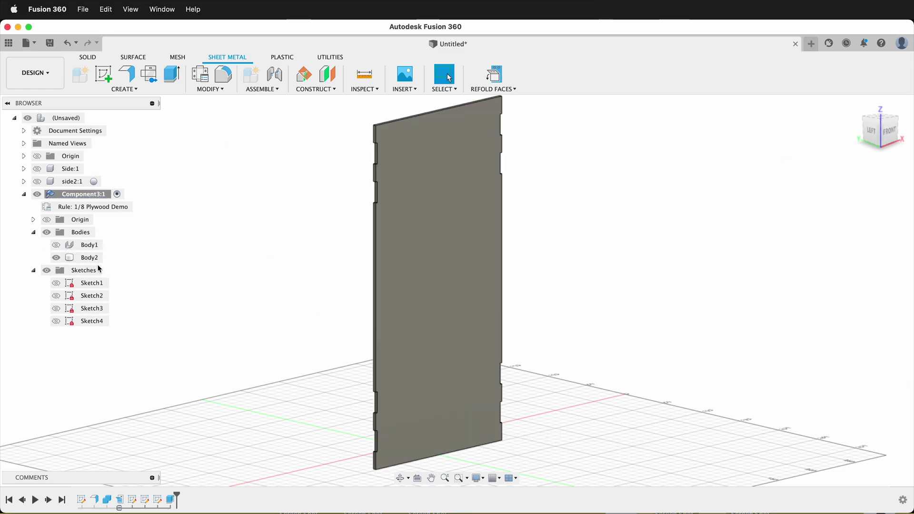
Step: Refold the sheet metal faces, showing the folded body and hiding the flat extruded body
click(23, 195)
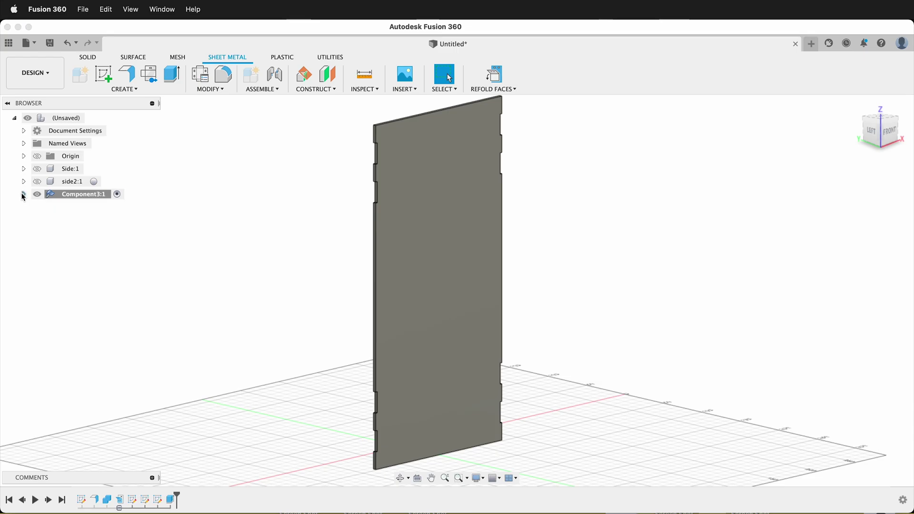
click(506, 79)
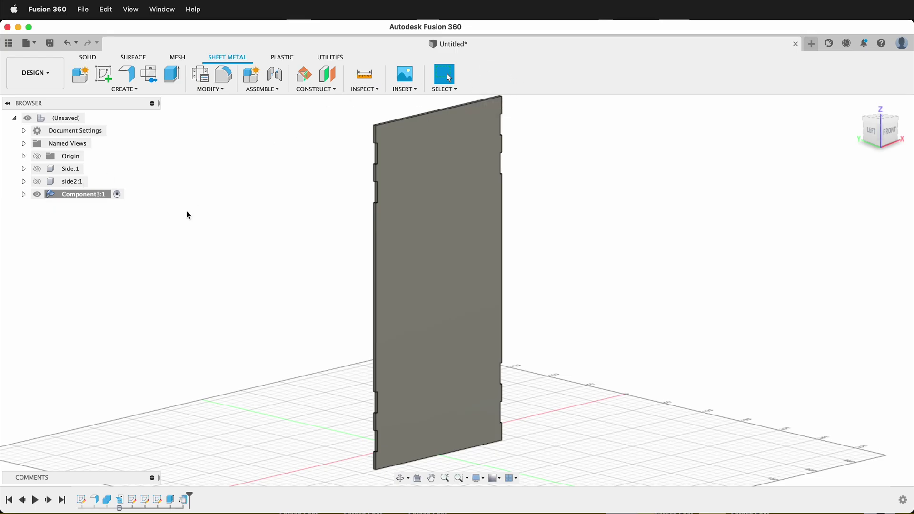
click(23, 194)
click(55, 245)
click(361, 298)
click(56, 258)
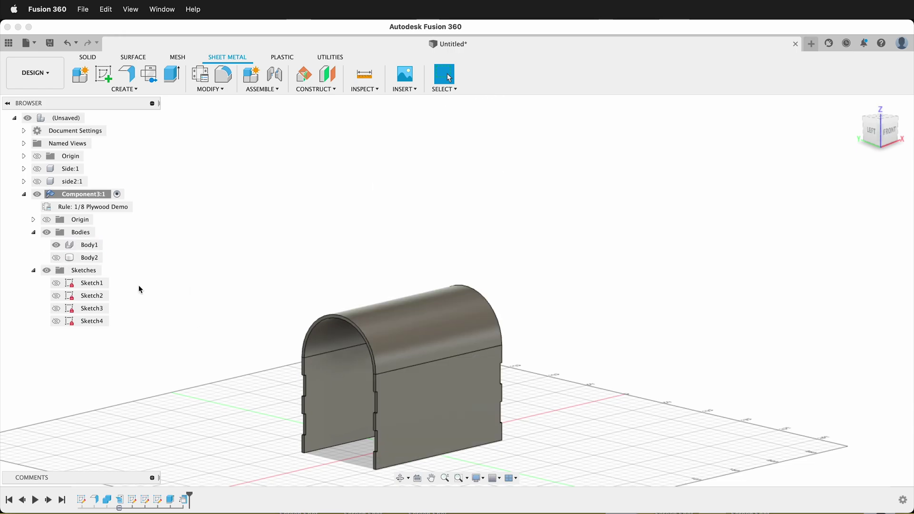
Step: Show the flat extruded body again together with both side components
click(55, 262)
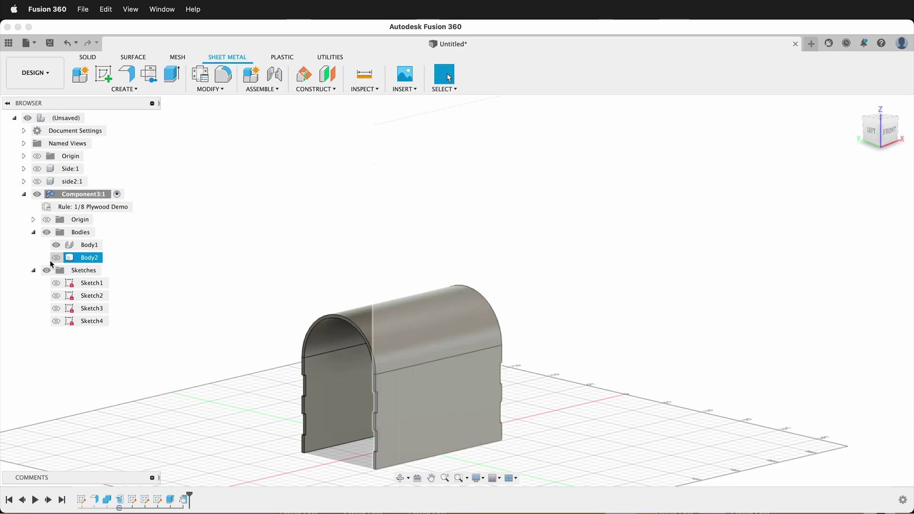
click(56, 258)
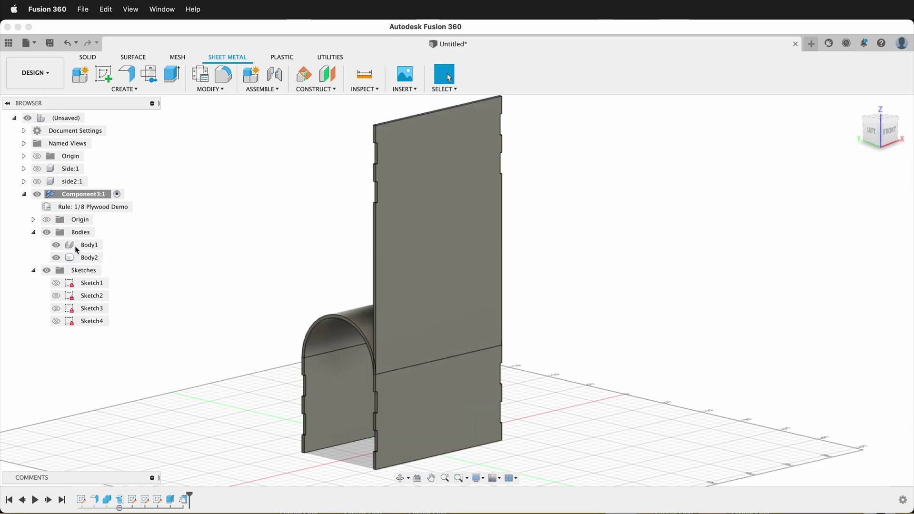
click(37, 181)
click(38, 169)
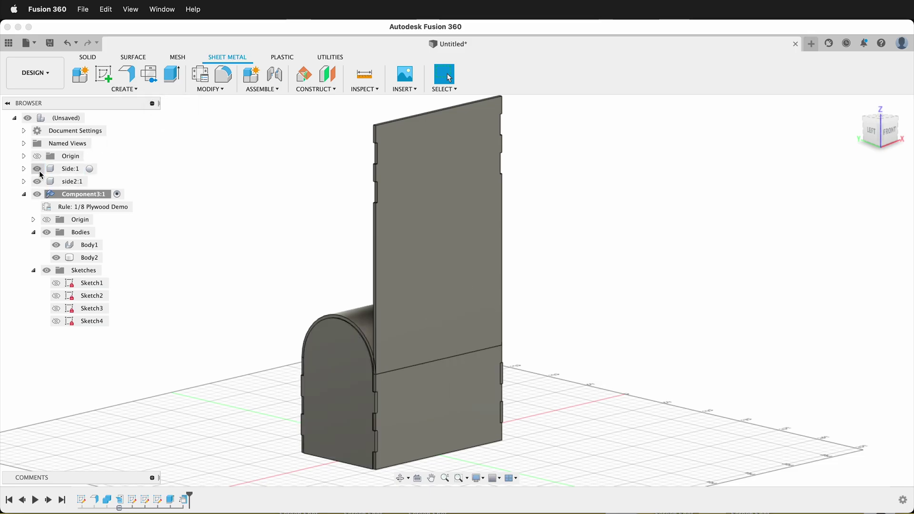
Step: Create a manufacturing model in the Manufacture workspace and open it for editing
click(45, 80)
click(55, 191)
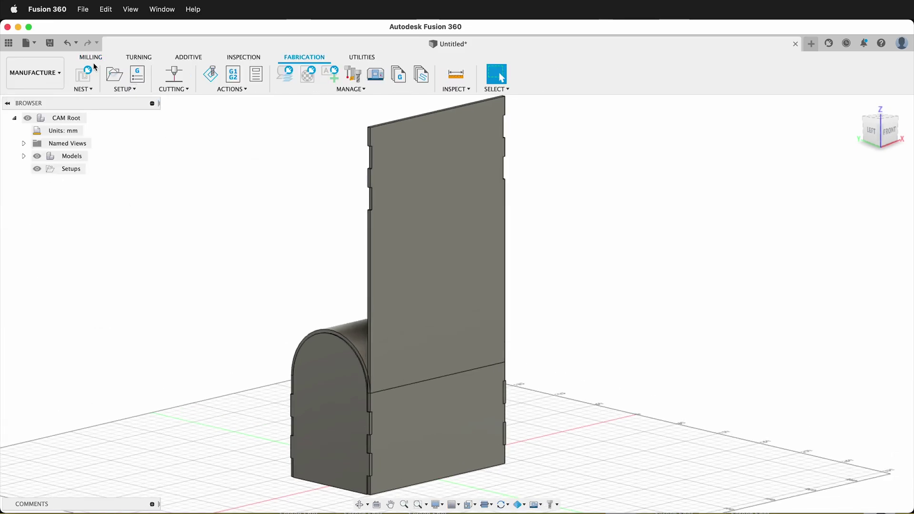
click(135, 90)
click(151, 168)
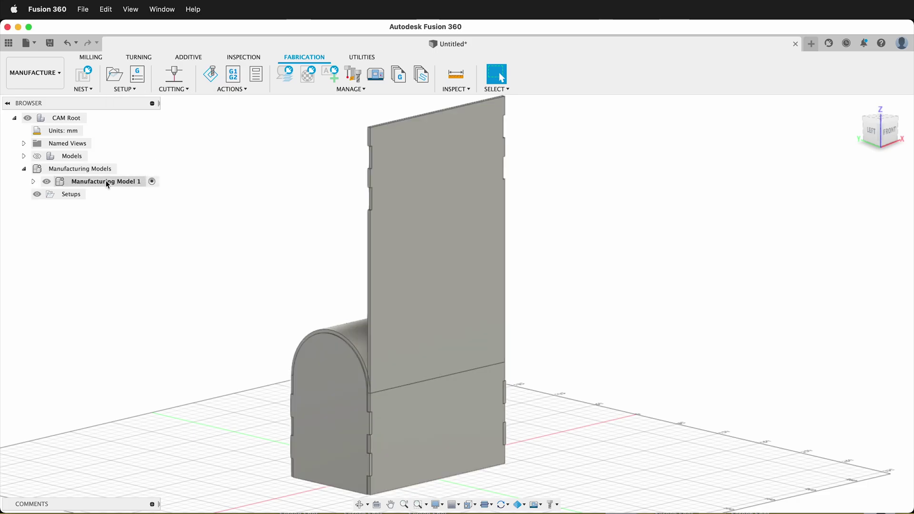
right_click(106, 181)
click(138, 190)
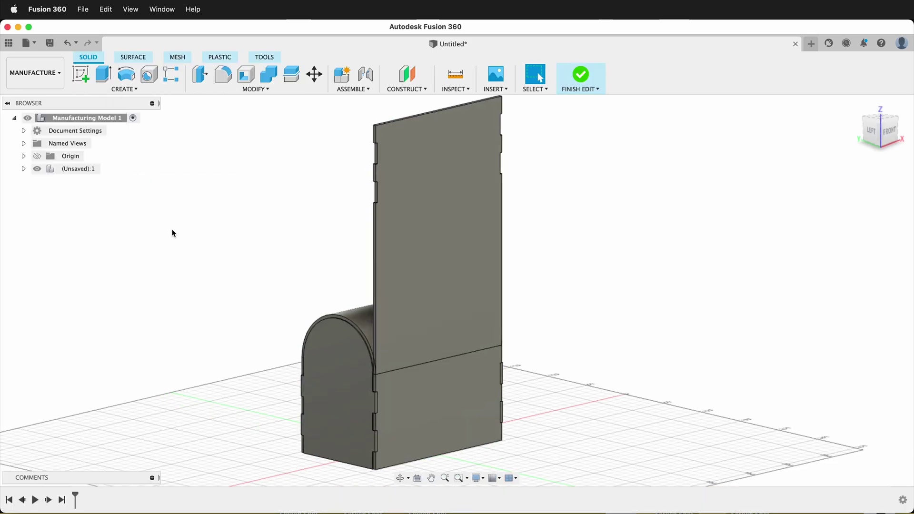
Step: Sketch a rectangle about 600 by 525 mm on the horizontal origin plane, clear of the box, and finish the sketch
scroll(182, 200, down, 5)
mouse_move(193, 194)
shift+middle_down()
mouse_move(200, 230)
mouse_move(206, 225)
shift+middle_up()
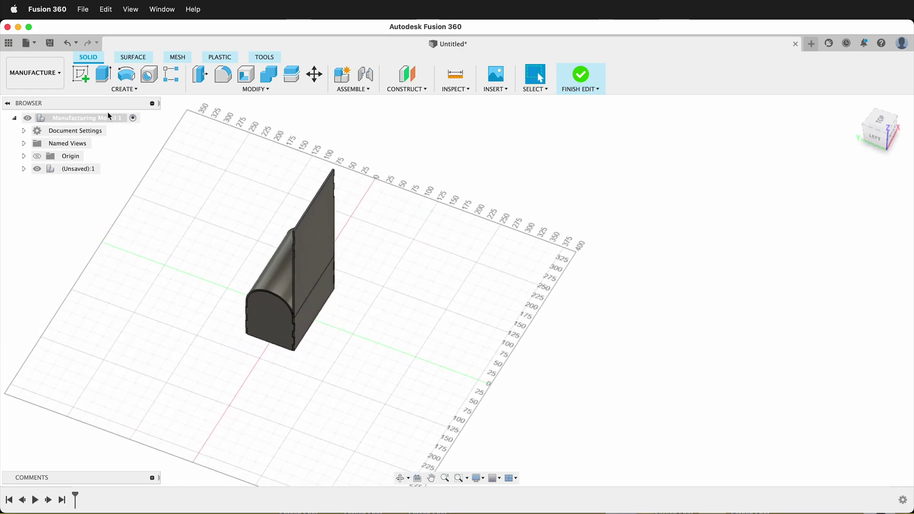
click(81, 76)
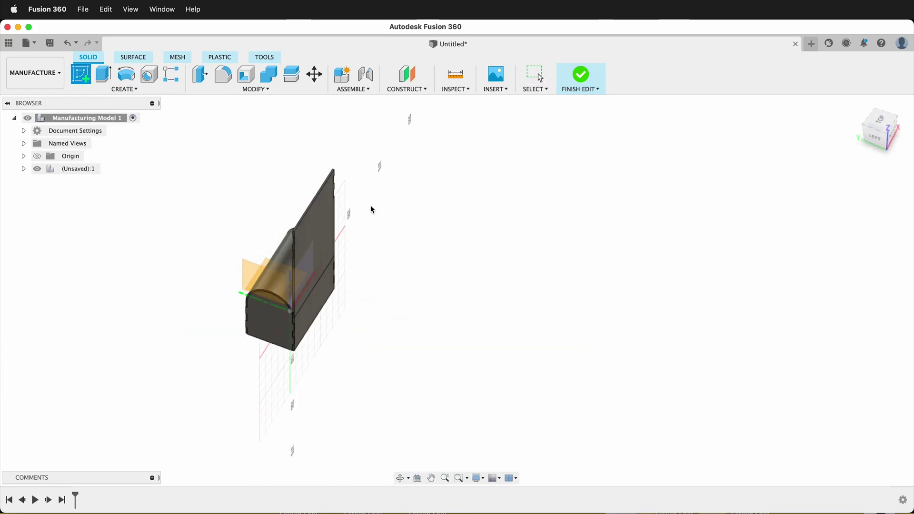
click(264, 260)
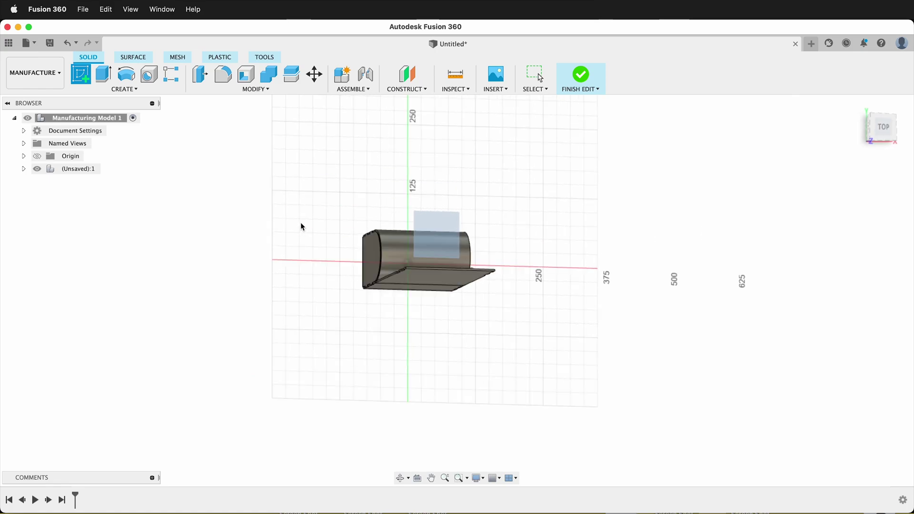
click(111, 82)
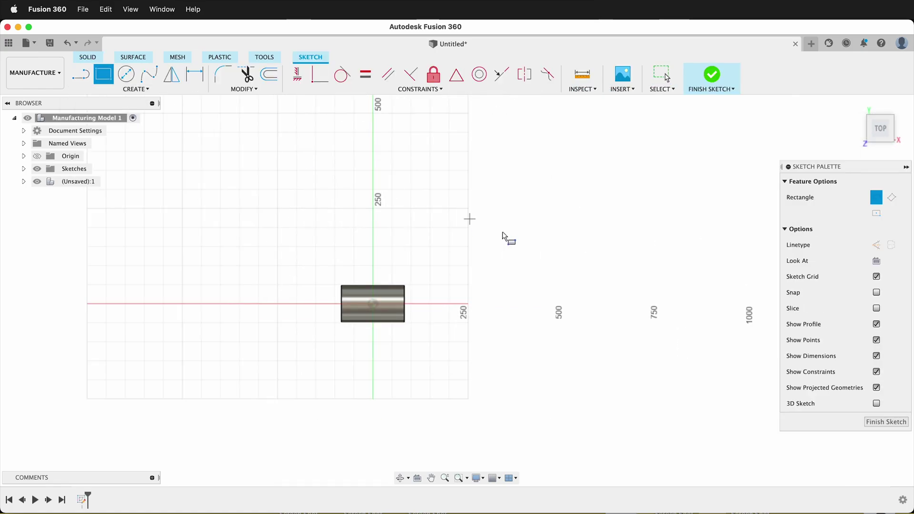
click(431, 196)
click(662, 396)
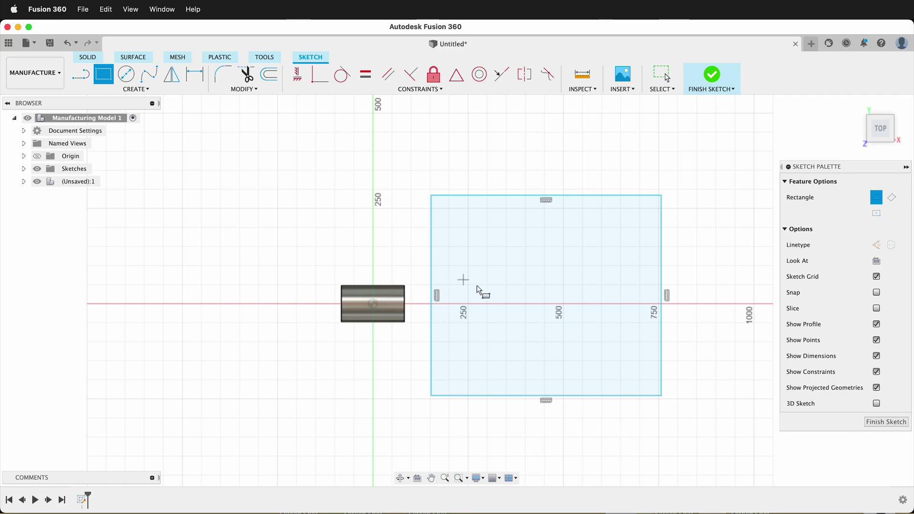
click(886, 423)
Step: Start an Arrange operation and add both side components as objects by their outer faces
mouse_move(320, 402)
shift+middle_down()
mouse_move(359, 367)
mouse_move(353, 350)
shift+middle_up()
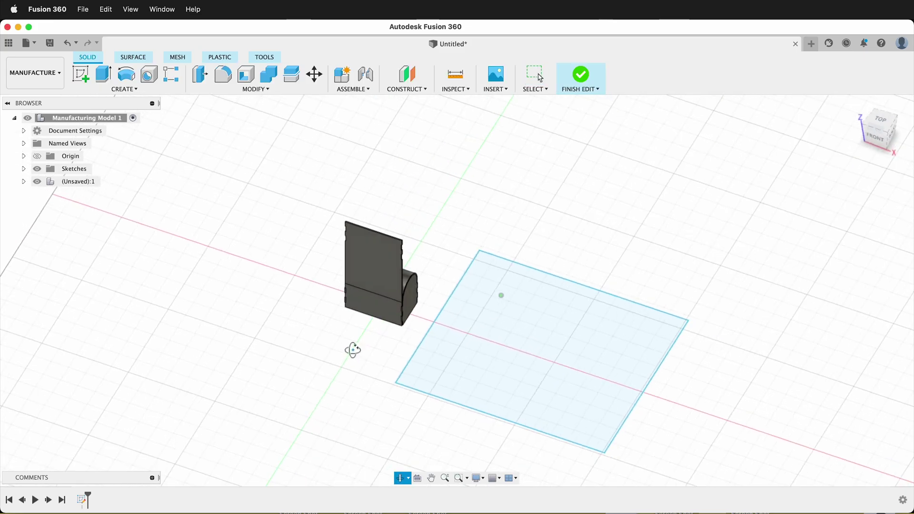
click(257, 90)
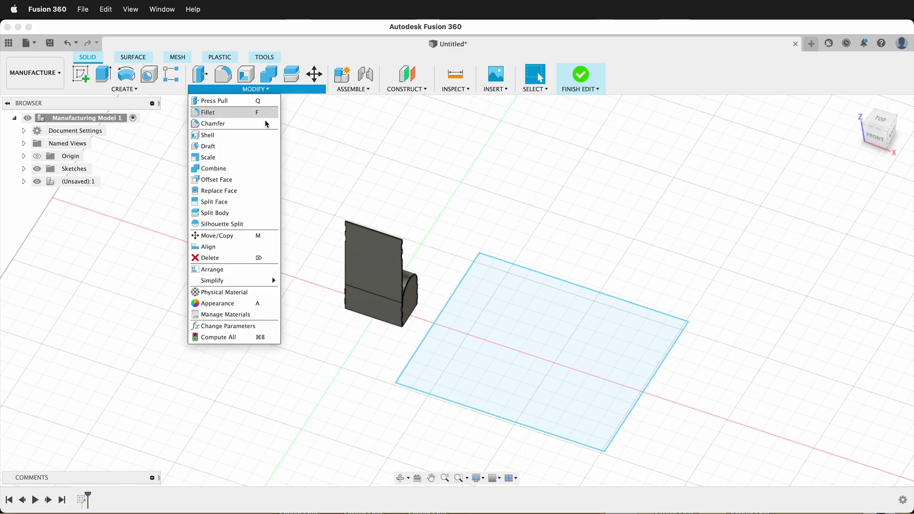
click(242, 269)
scroll(504, 313, up, 5)
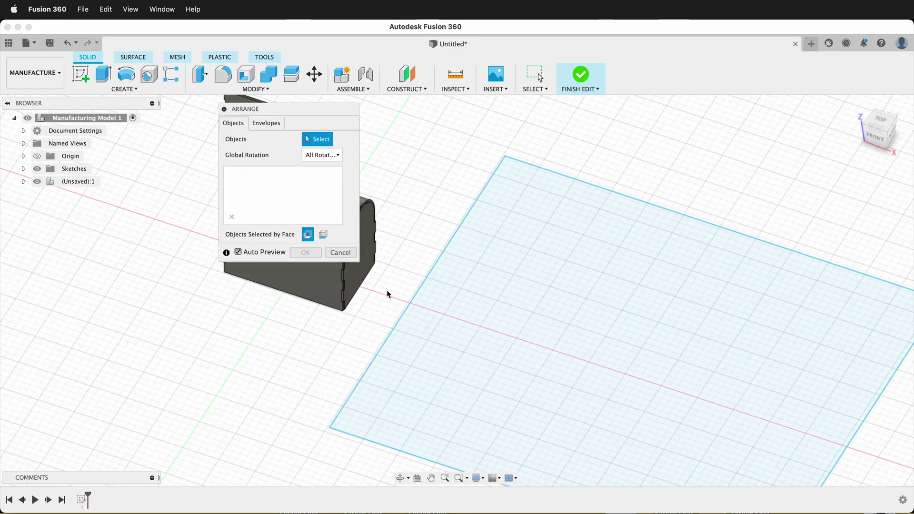
middle_drag(547, 263, 626, 280)
click(490, 282)
shift+middle_drag(490, 281, 390, 333)
click(391, 334)
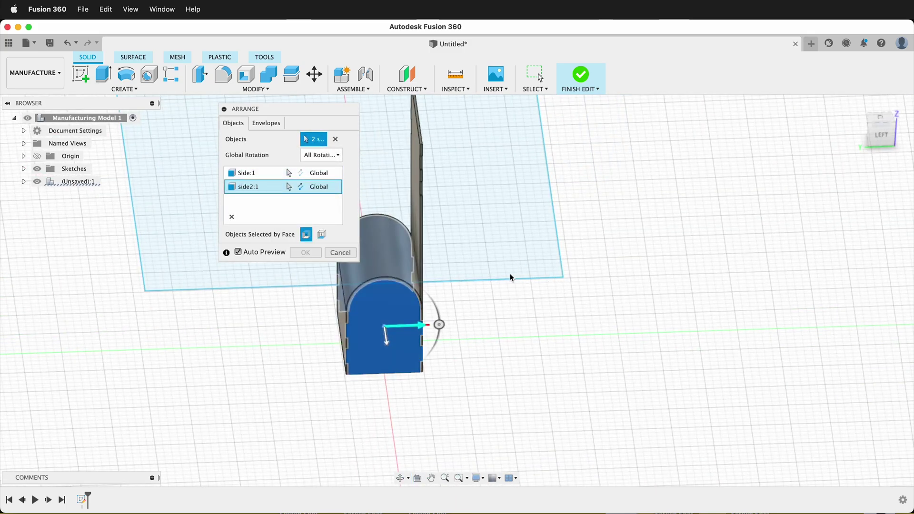
Step: Add Component3 to the Arrange objects by the outer face of its tall flat panel
scroll(522, 272, down, 3)
shift+middle_drag(523, 271, 387, 204)
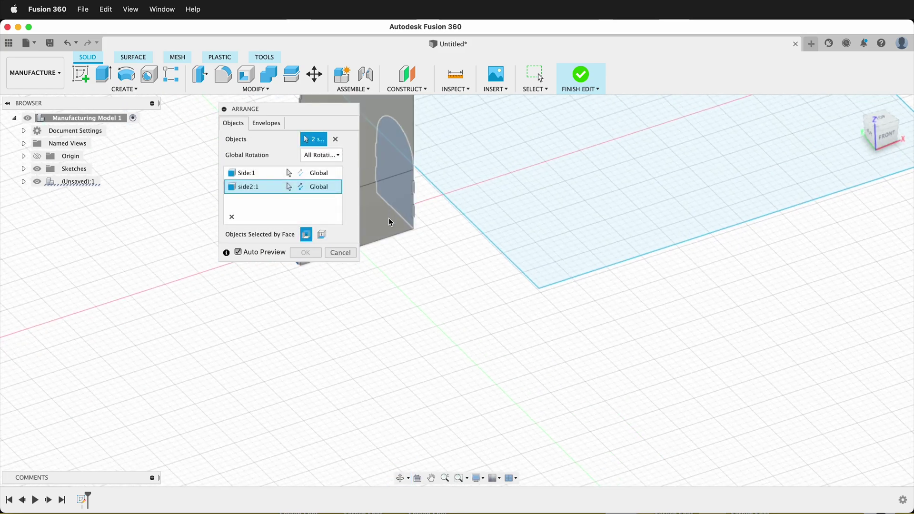
scroll(425, 214, down, 2)
scroll(425, 214, up, 2)
click(408, 206)
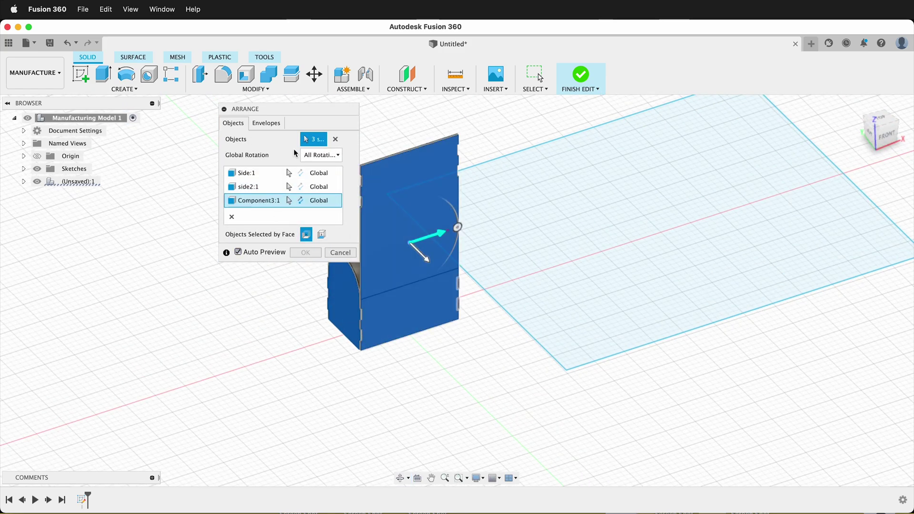
Step: Use the rectangle sketch as the Arrange envelope, inspect how the parts lie on it, and accept the arrangement
click(266, 123)
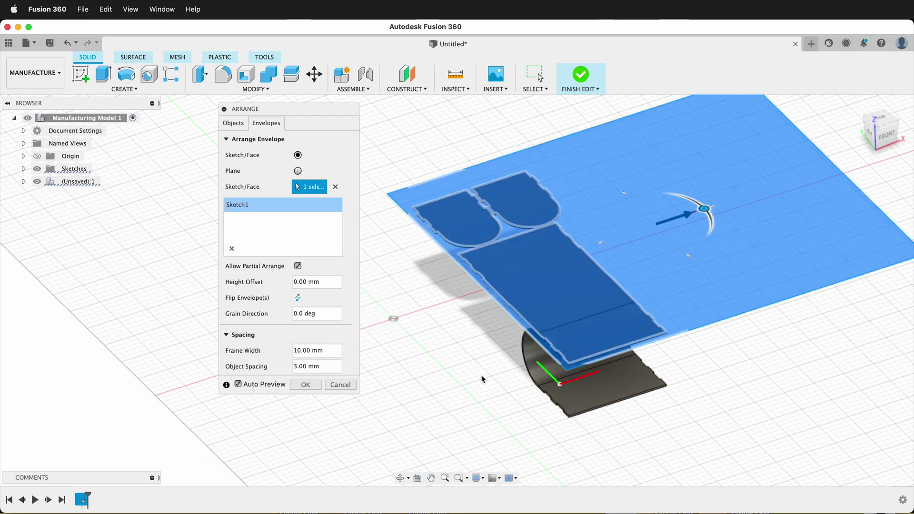
shift+middle_drag(529, 283, 545, 273)
scroll(501, 279, up, 5)
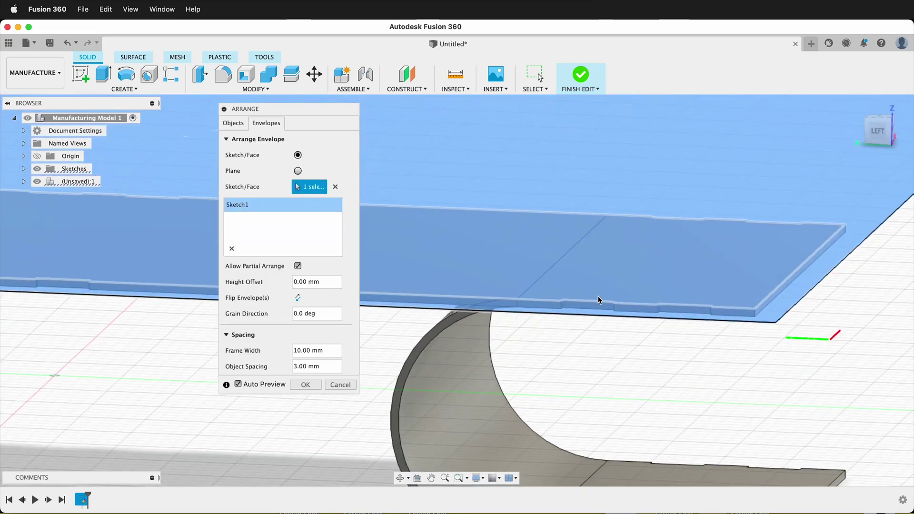
scroll(599, 300, down, 3)
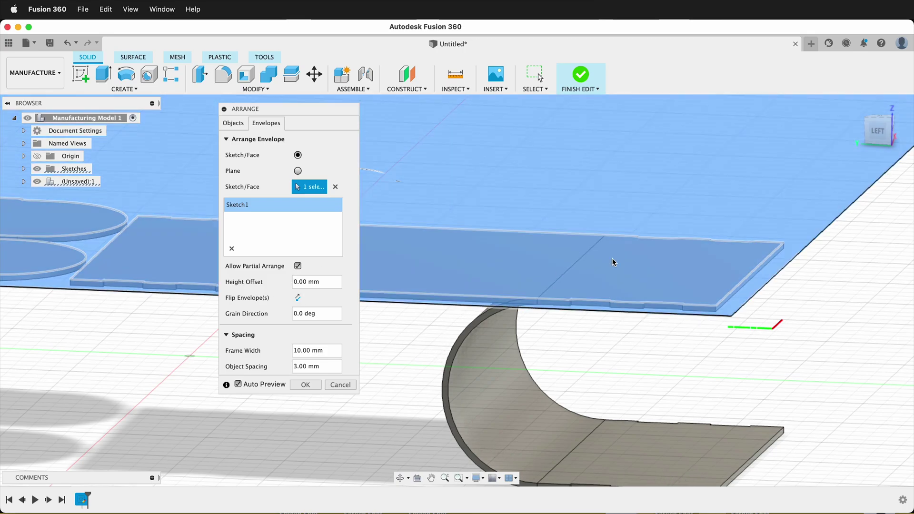
scroll(513, 270, down, 2)
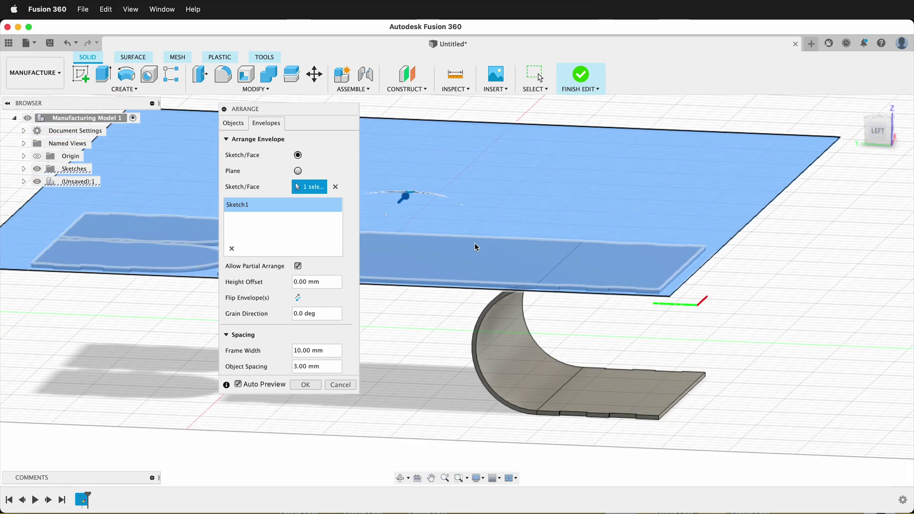
click(310, 388)
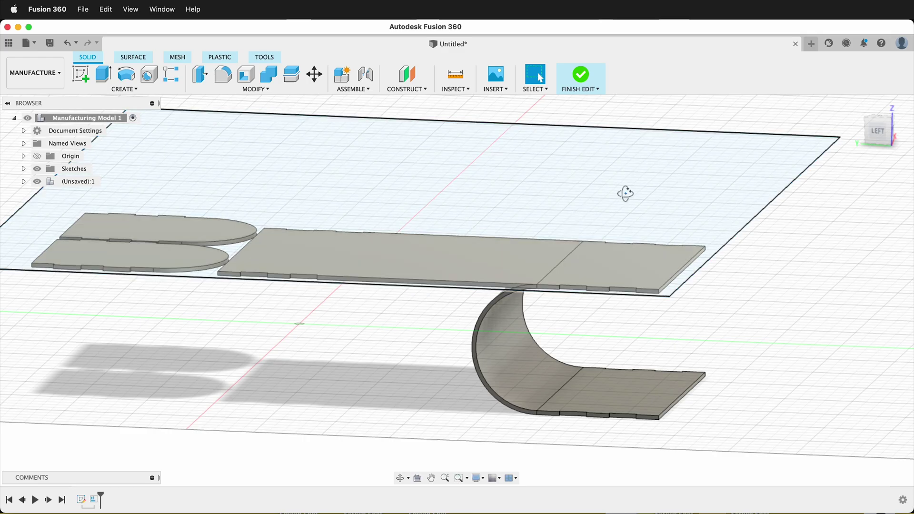
Step: Finish editing the manufacturing model and return to the toolpath environment
shift+middle_drag(627, 193, 579, 215)
scroll(576, 227, down, 4)
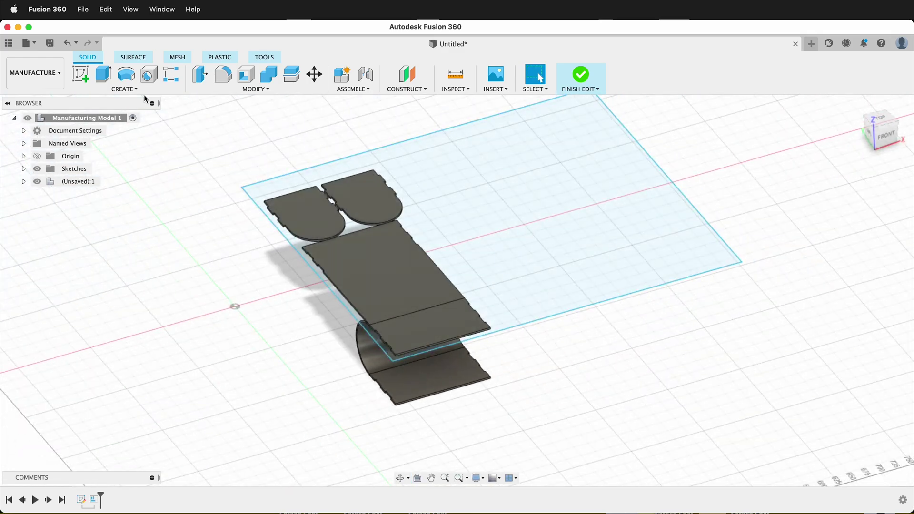
click(595, 82)
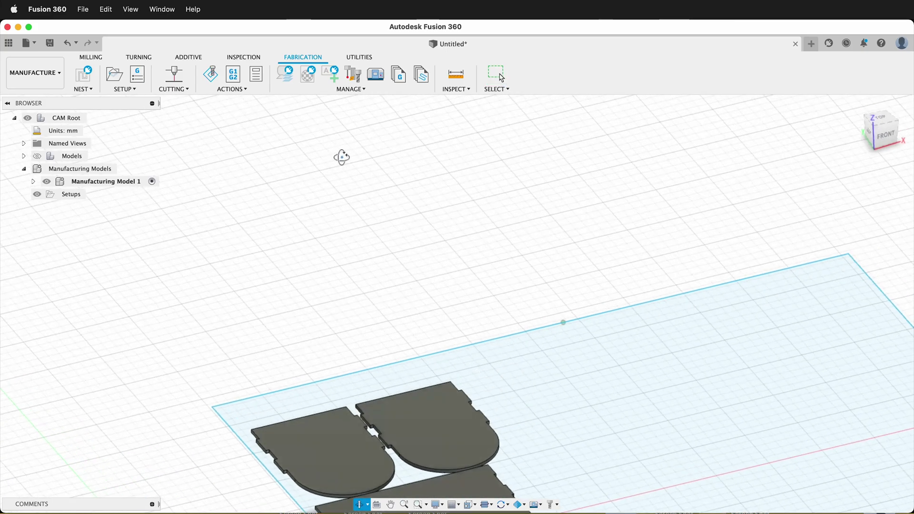
shift+middle_drag(436, 259, 410, 100)
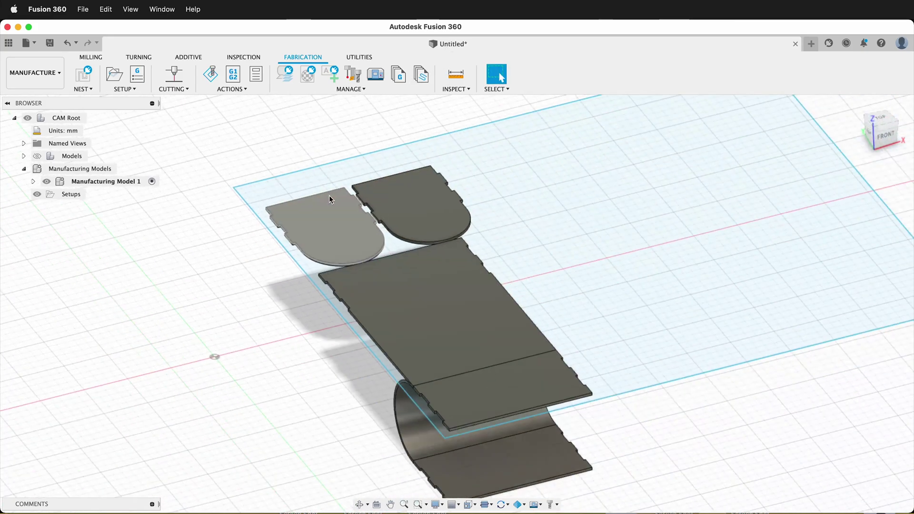
click(133, 89)
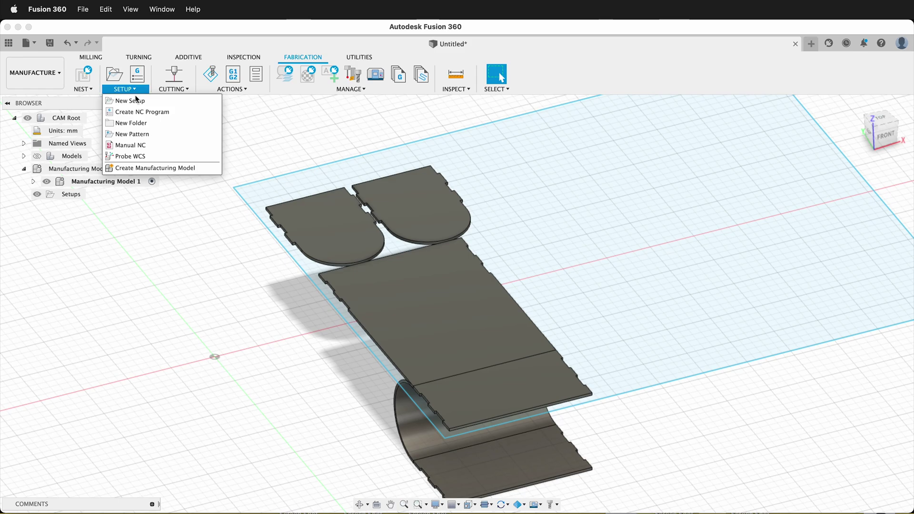
click(299, 55)
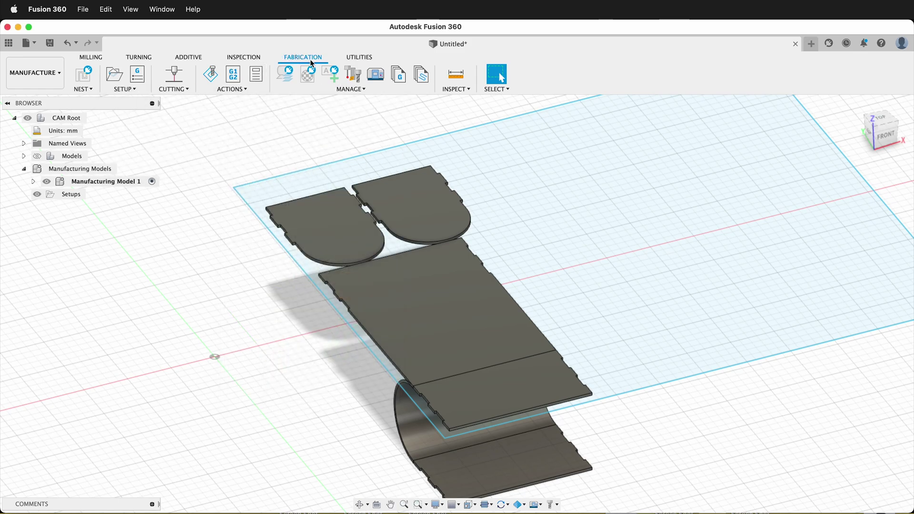
click(76, 58)
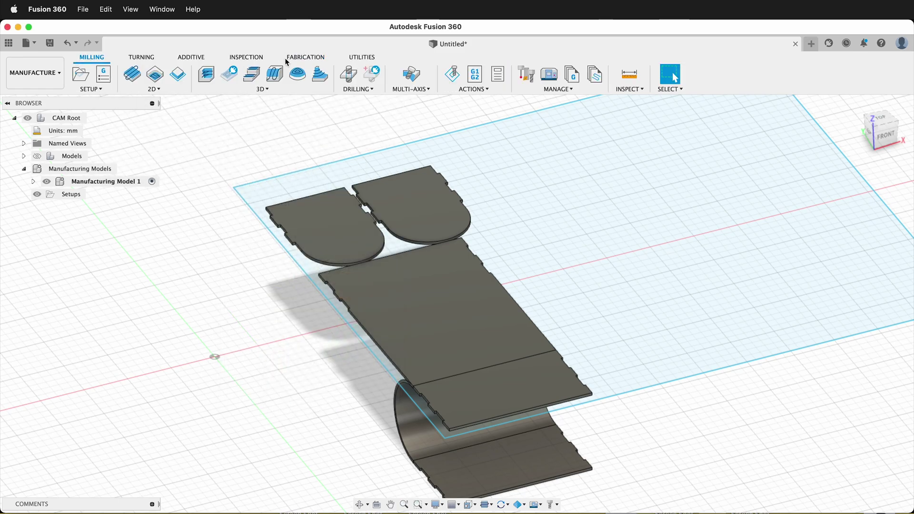
click(305, 57)
Step: Create a Cutting setup with the flat panel and both flat side pieces as its model bodies
click(126, 88)
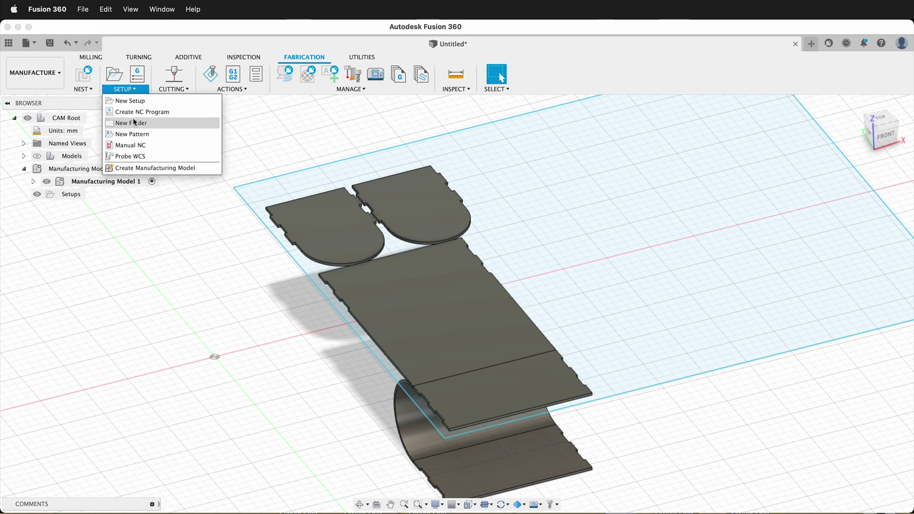
click(128, 89)
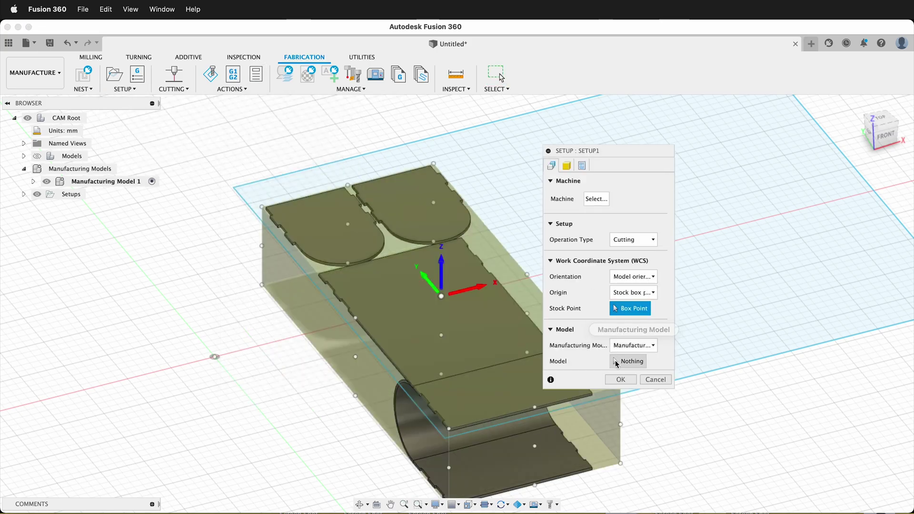
click(641, 361)
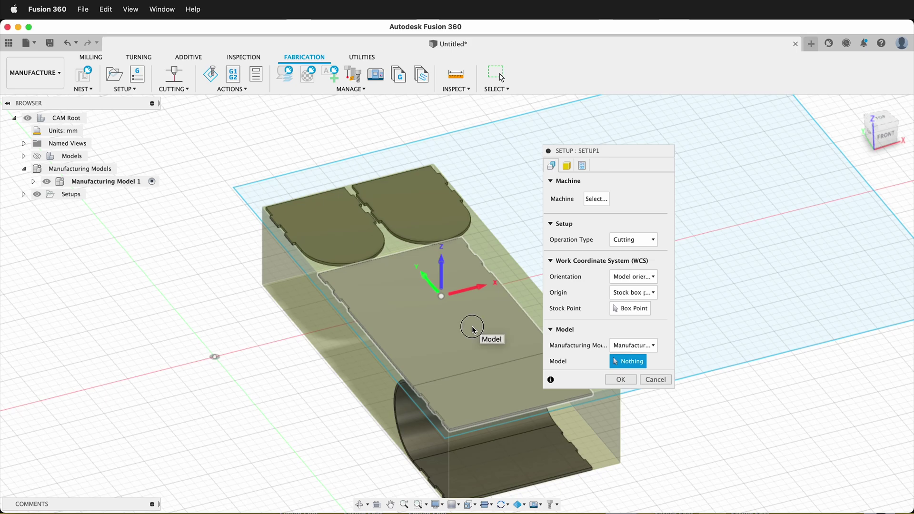
click(474, 327)
click(334, 234)
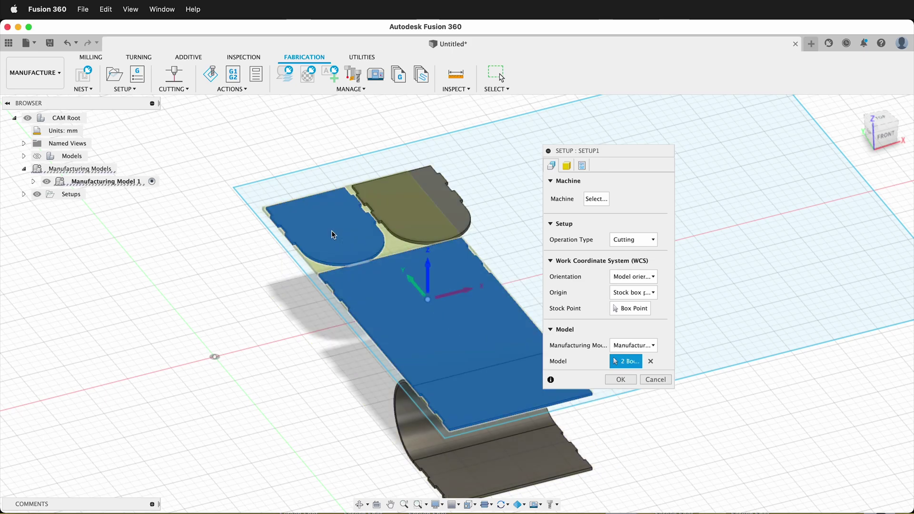
click(439, 190)
click(621, 380)
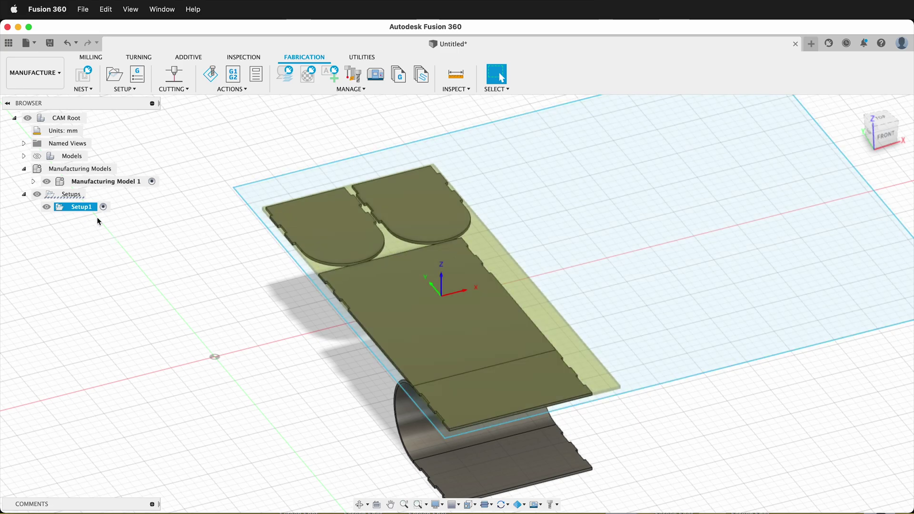
Step: Start a 2D Profile cutting operation and assign the Case Laser Cutter tool from the cloud tool library
click(176, 90)
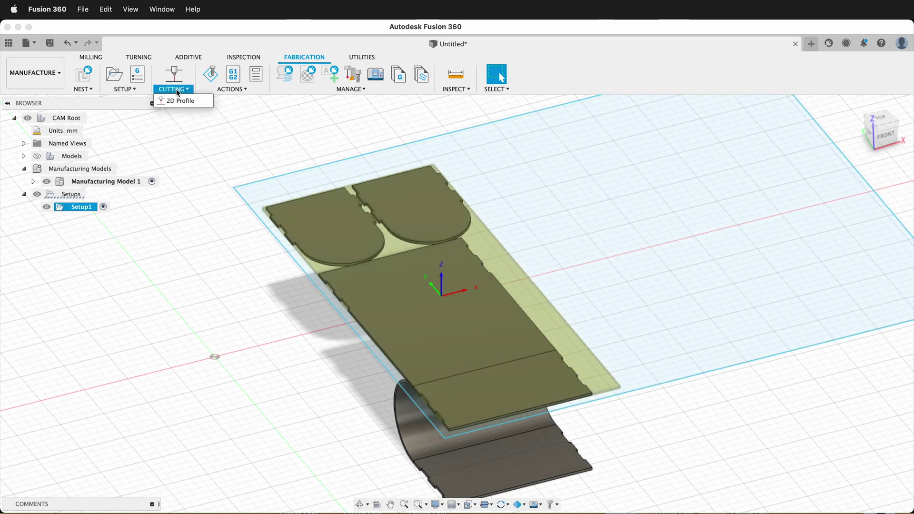
click(179, 101)
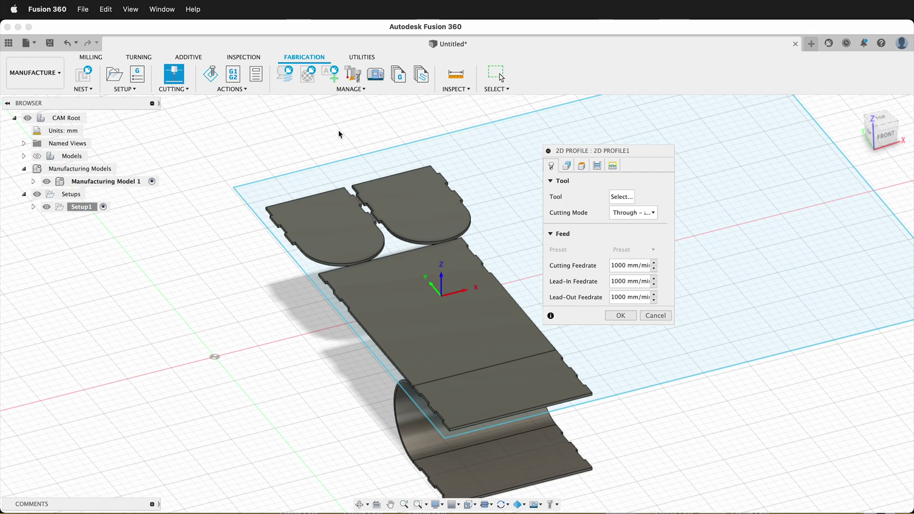
click(621, 196)
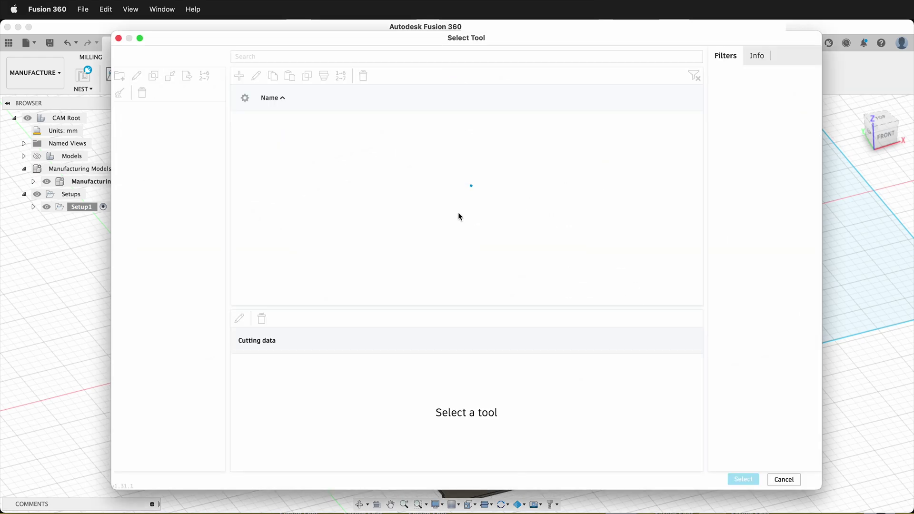
click(159, 183)
click(664, 172)
click(619, 134)
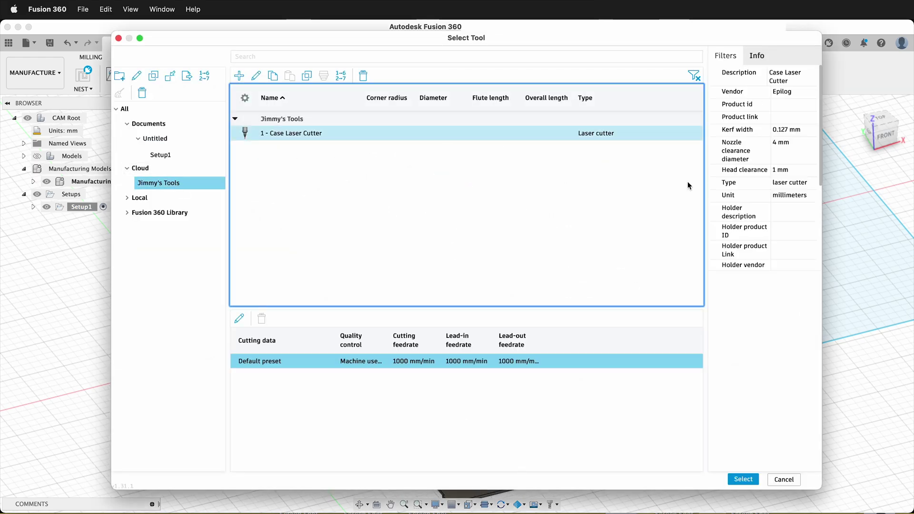
click(742, 480)
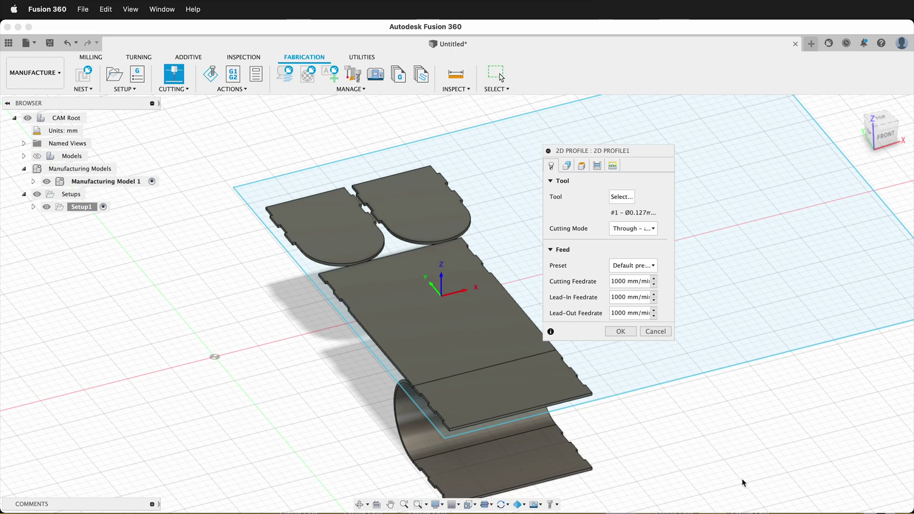
Step: Start the contour selection for the 2D profile and display Sketch3 with the living-hinge lines inside Component3 of the manufacturing model
click(570, 167)
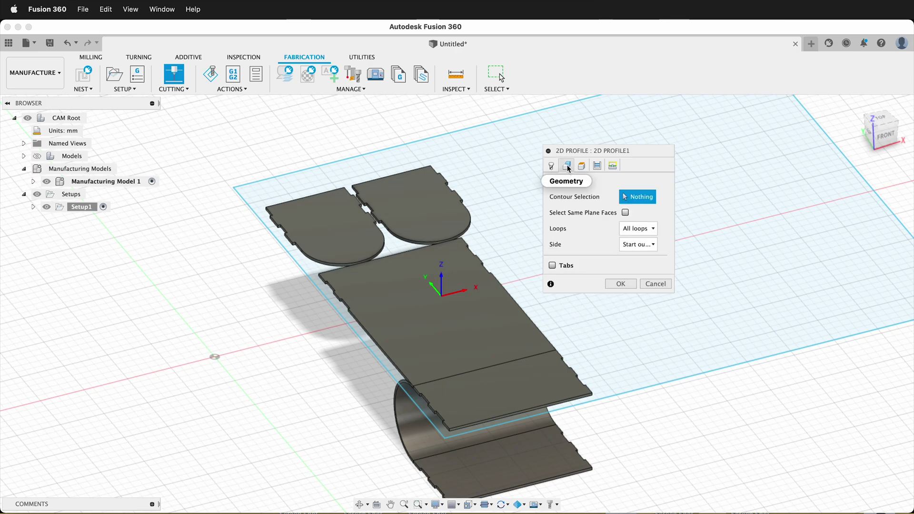
click(33, 181)
click(42, 207)
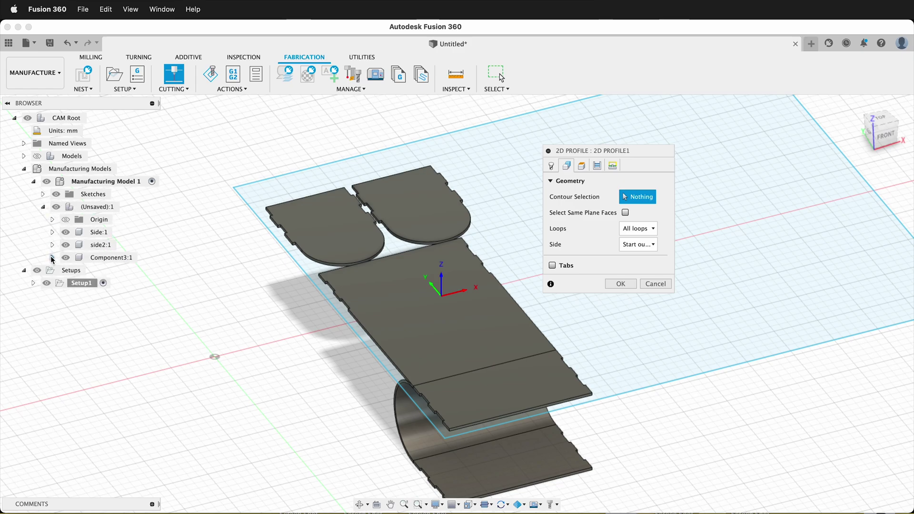
click(52, 258)
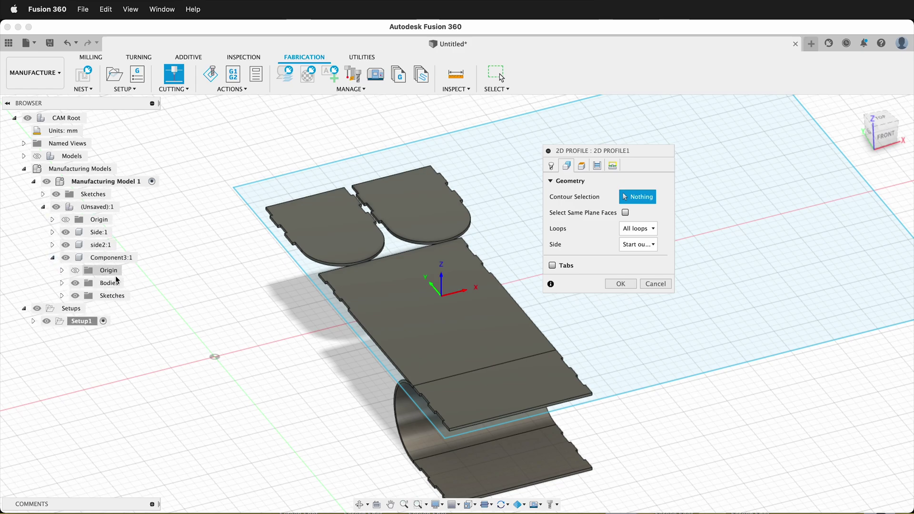
click(62, 296)
click(85, 334)
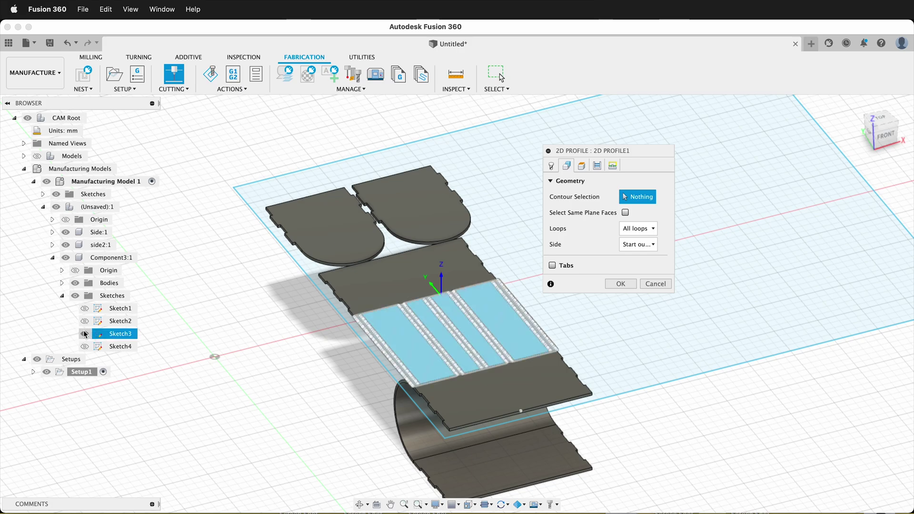
Step: Use all of Sketch3's hinge lines as the contour selection and generate the 2D Profile toolpath
click(118, 338)
scroll(487, 319, up, 5)
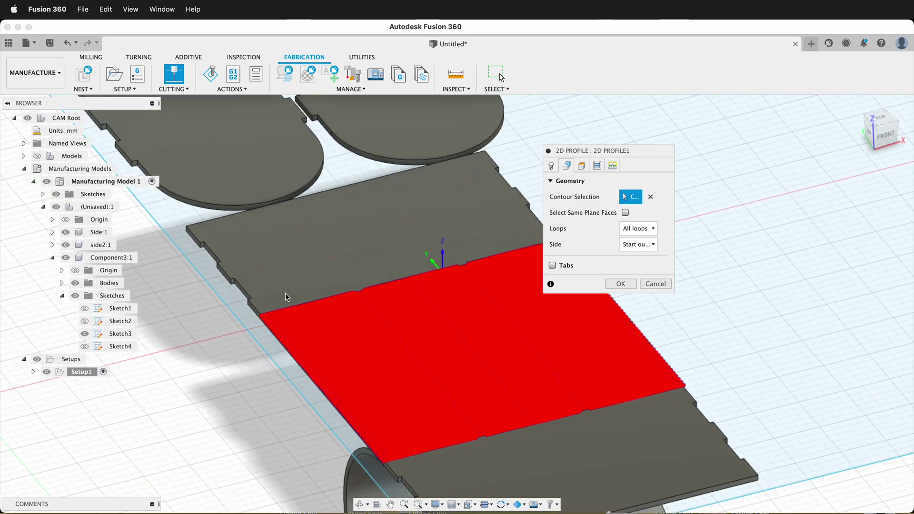
click(617, 284)
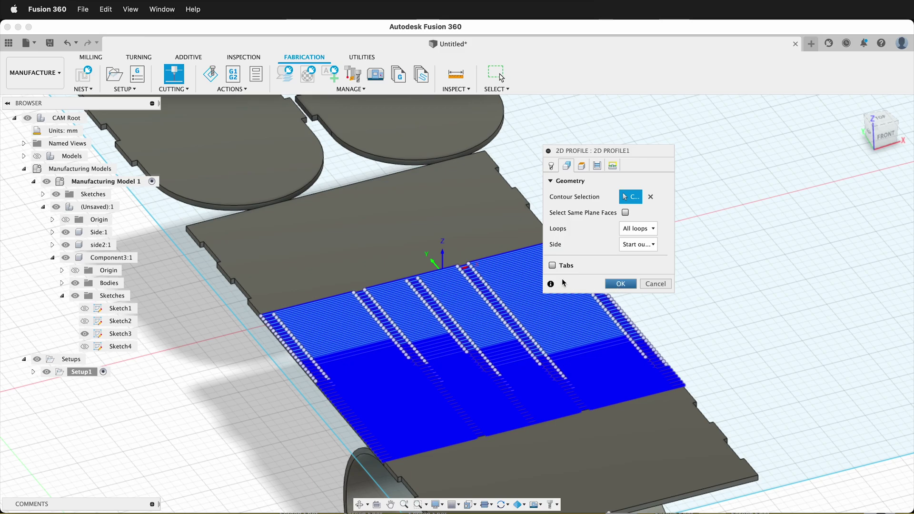
key(Return)
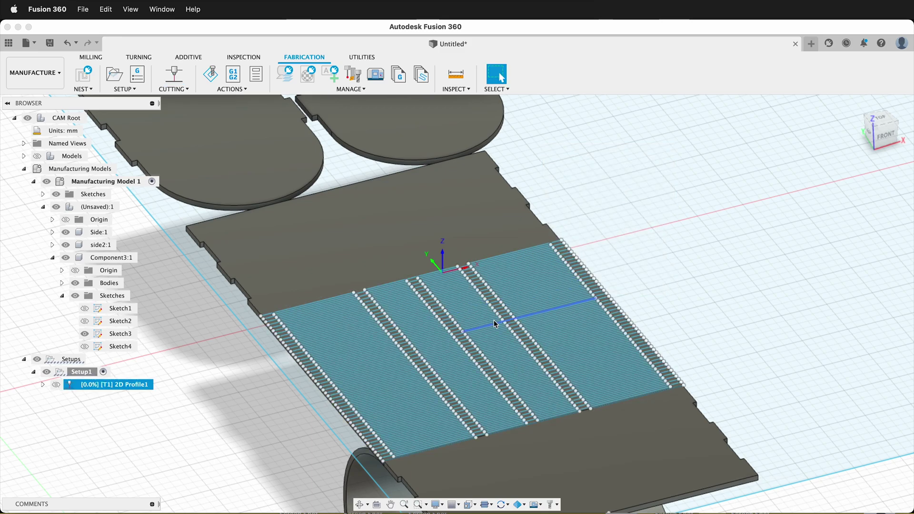
scroll(229, 385, down, 3)
scroll(399, 297, up, 3)
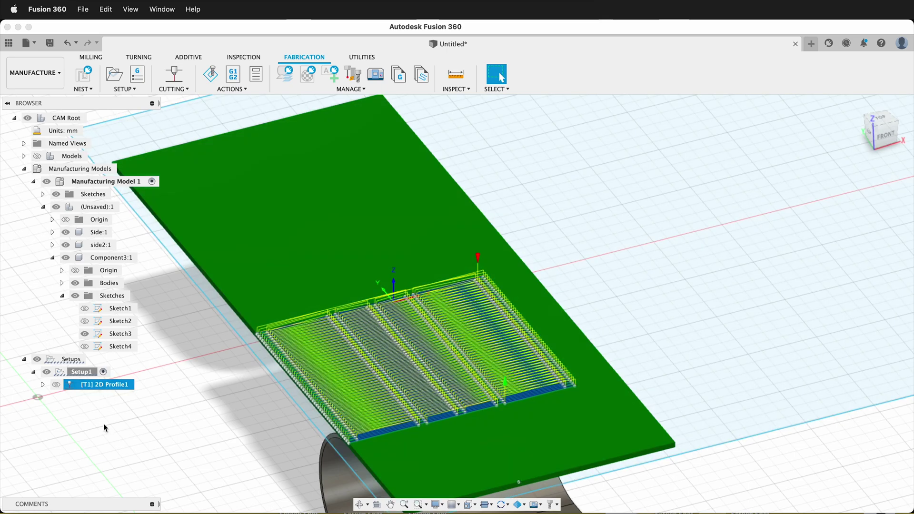
Step: Create a second 2D Profile operation with the same laser cutter, using the flat panel and both side pieces as contours
scroll(166, 411, down, 2)
click(173, 88)
click(179, 101)
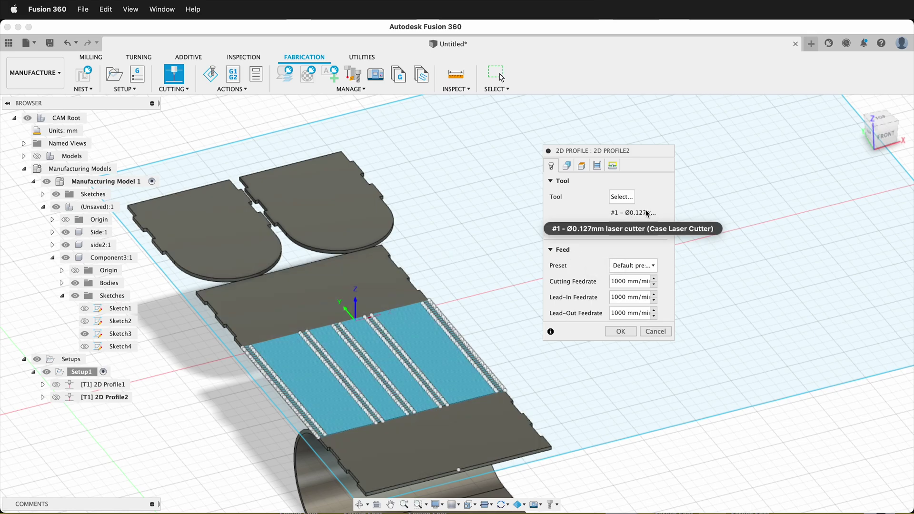
click(280, 304)
click(220, 225)
click(323, 217)
click(621, 284)
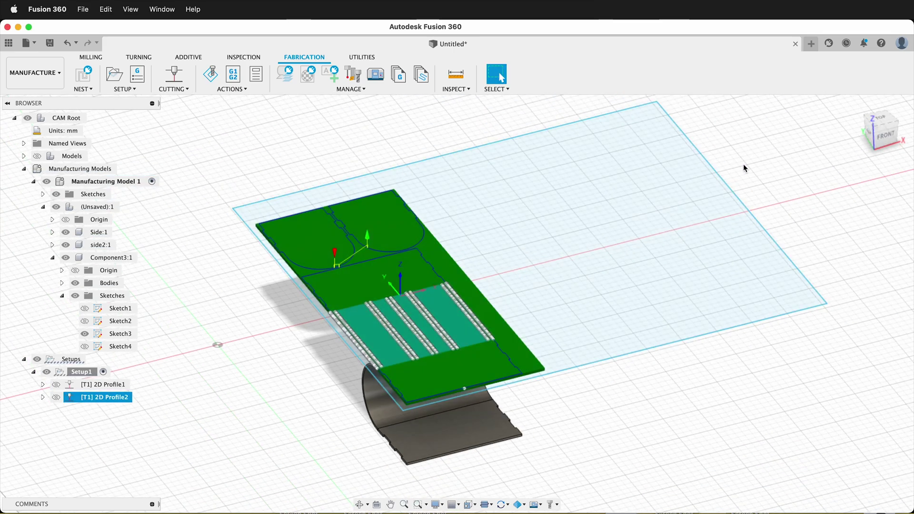
click(727, 178)
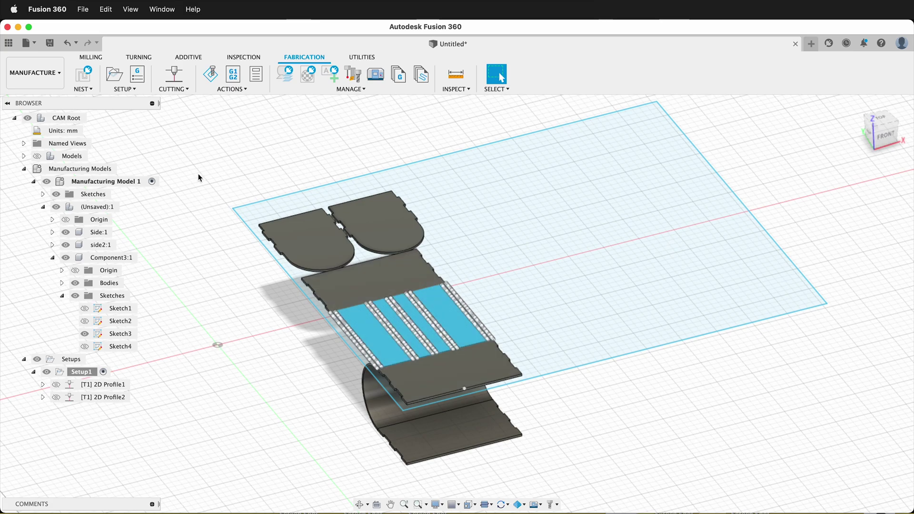
Step: Post both profile toolpaths with the AutoCAD DXF post as 1001, with Include drill off and operations in separate layers
click(232, 75)
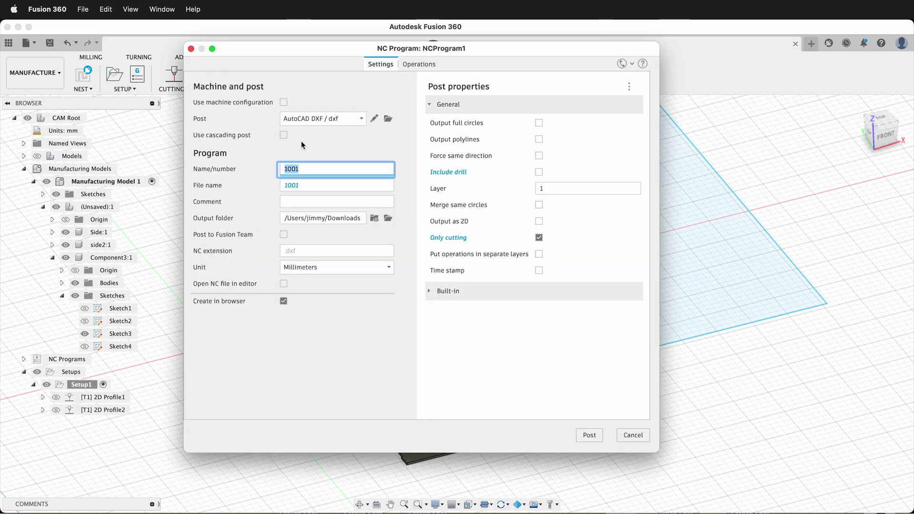
click(267, 169)
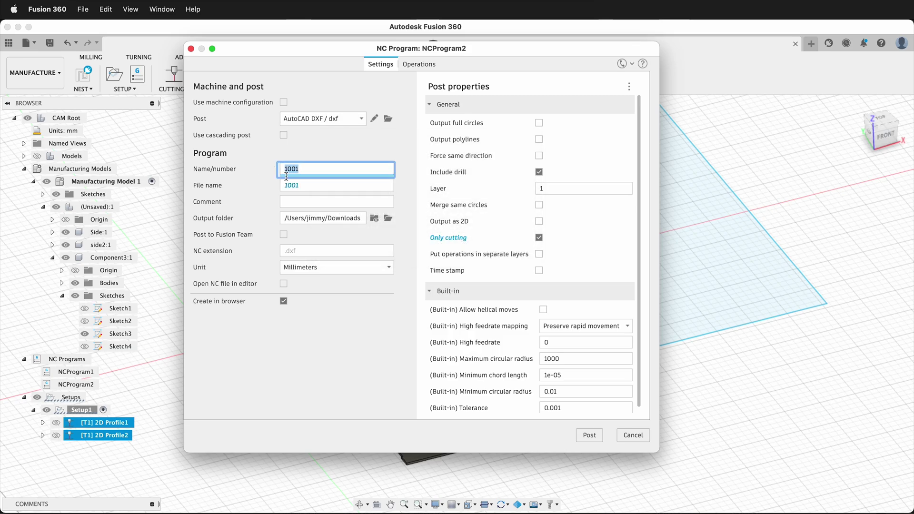
click(445, 198)
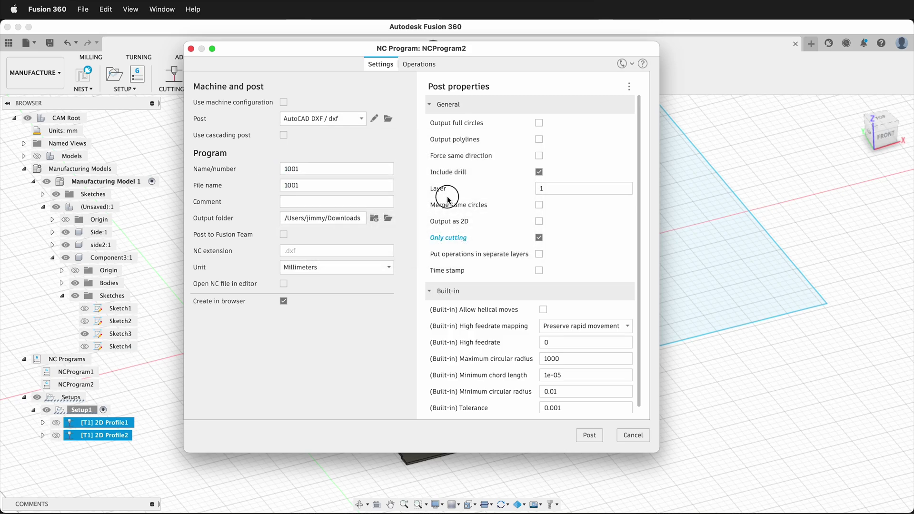
click(540, 173)
click(540, 254)
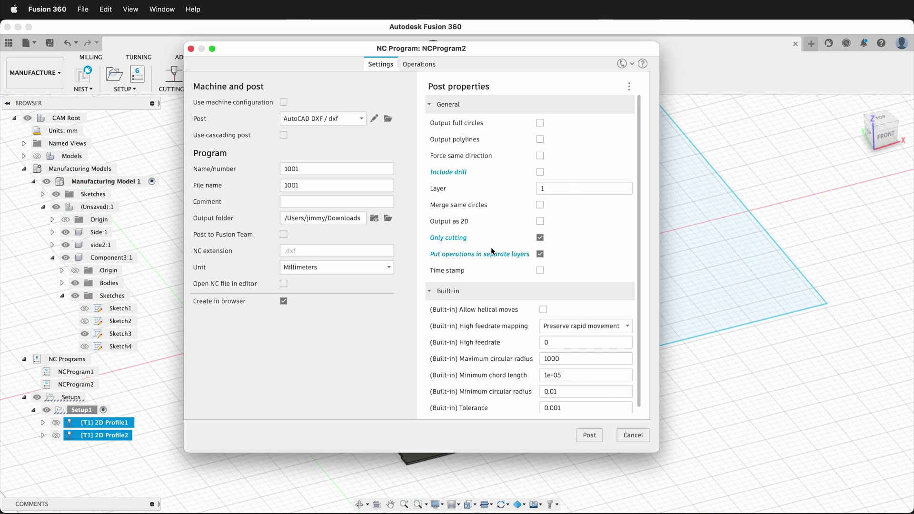
click(588, 434)
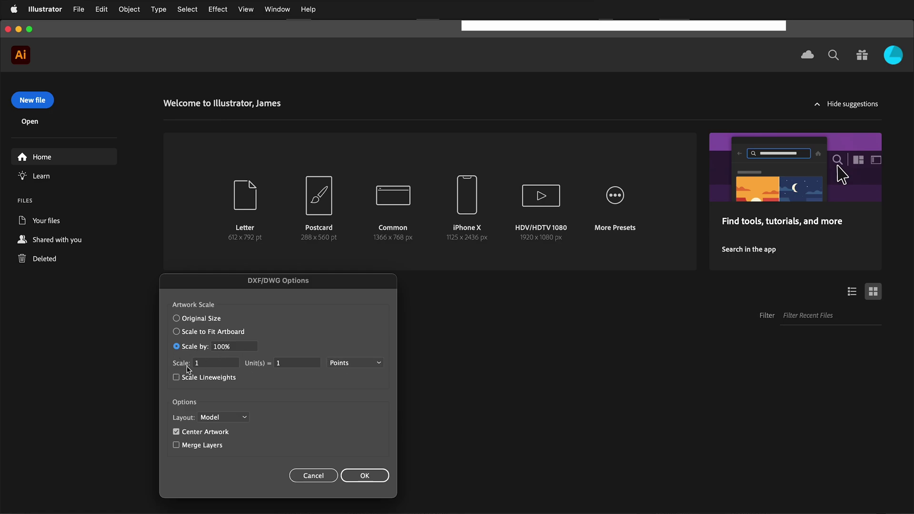
Step: Import 1001.dxf into Illustrator at a scale of 1 unit = 1 millimeter
click(367, 365)
click(348, 409)
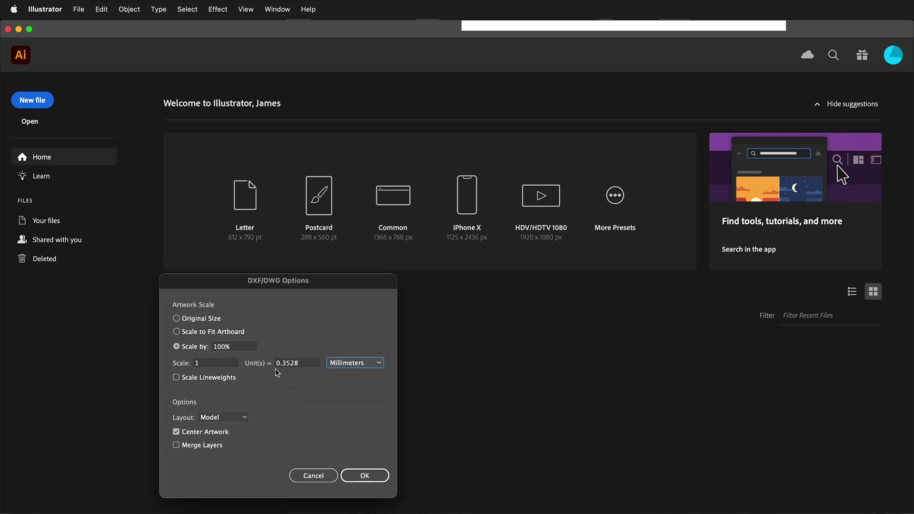
double_click(306, 364)
text(1)
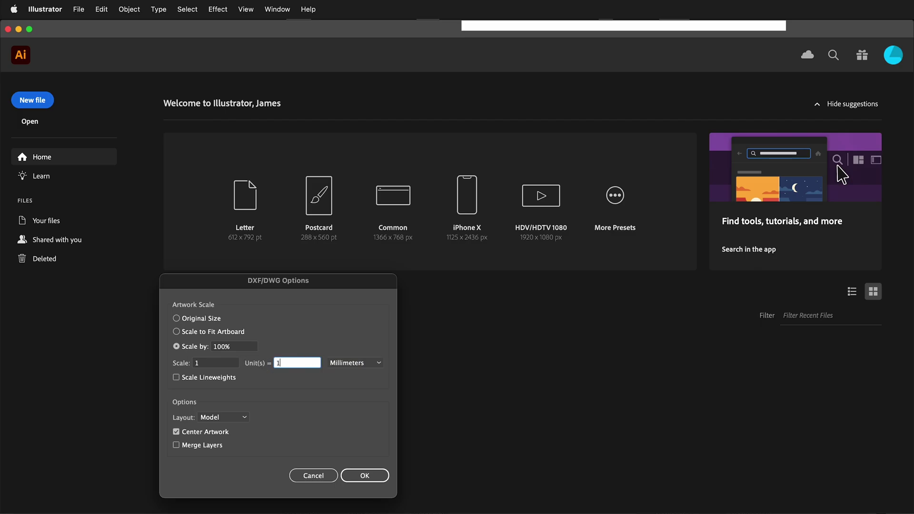
click(224, 366)
click(346, 478)
Step: Examine the imported cut lines across the whole drawing and show its list of layers
scroll(393, 361, down, 5)
scroll(465, 259, up, 3)
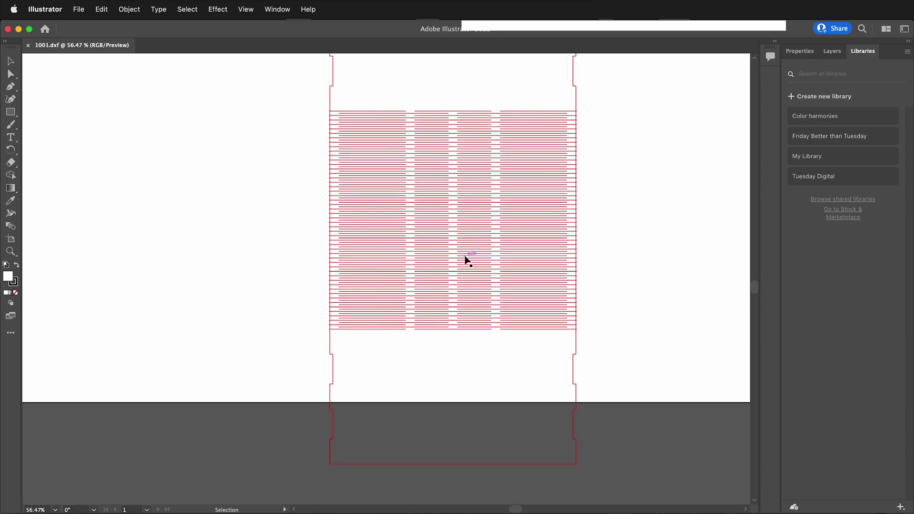
key(super+minus)
key(super+minus)
key(super+minus)
click(832, 51)
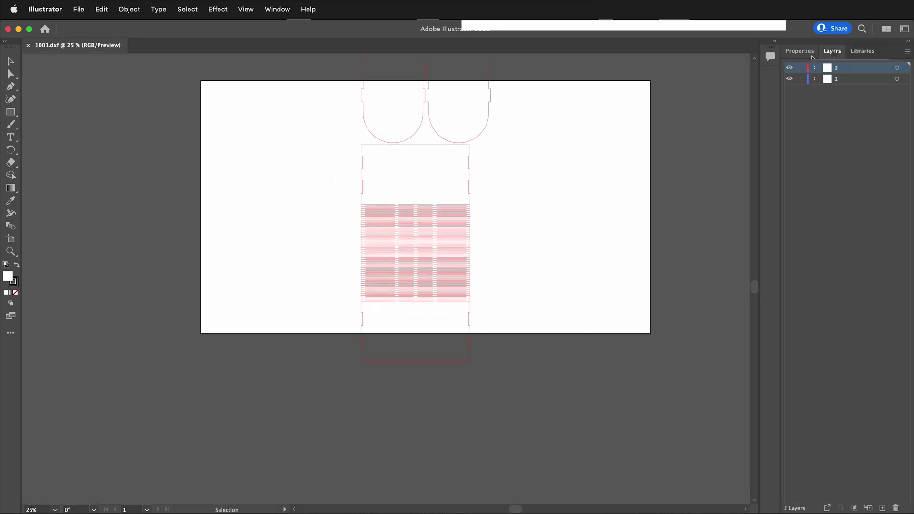
Step: Look through the contents of layer 1 and hide layer 2 to isolate the living-hinge cut lines
click(844, 79)
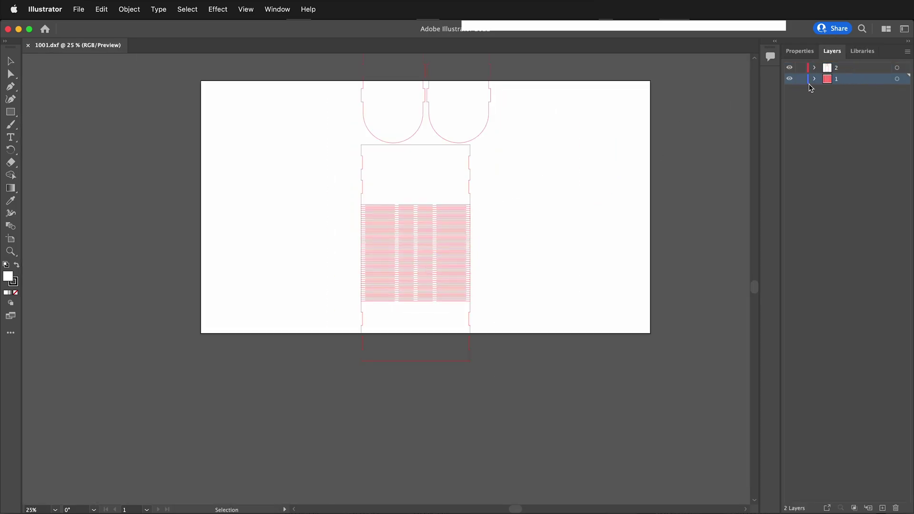
click(815, 80)
click(790, 68)
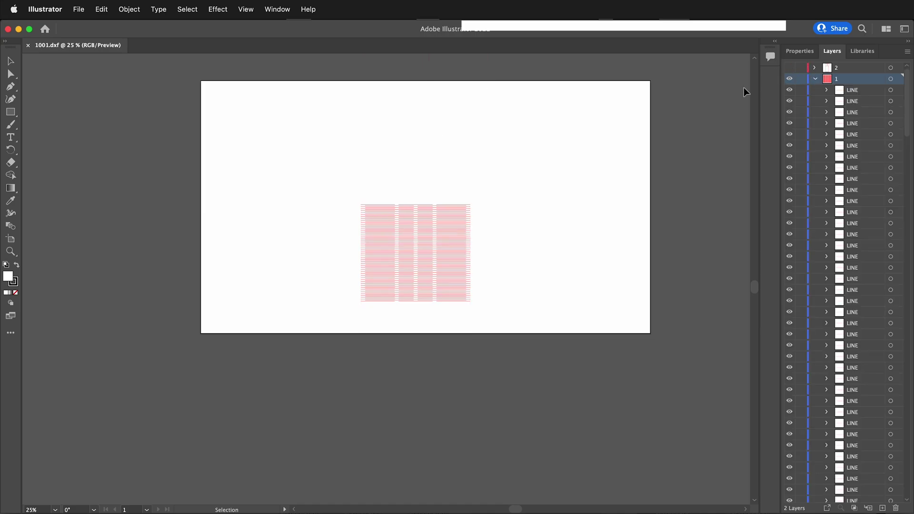
click(815, 79)
scroll(465, 216, down, 1)
scroll(486, 233, up, 1)
key(super+equal)
key(super+equal)
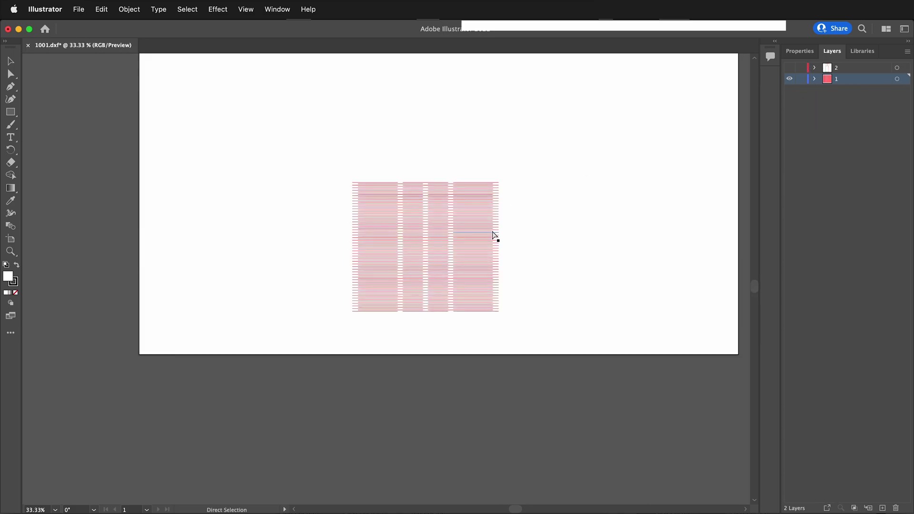